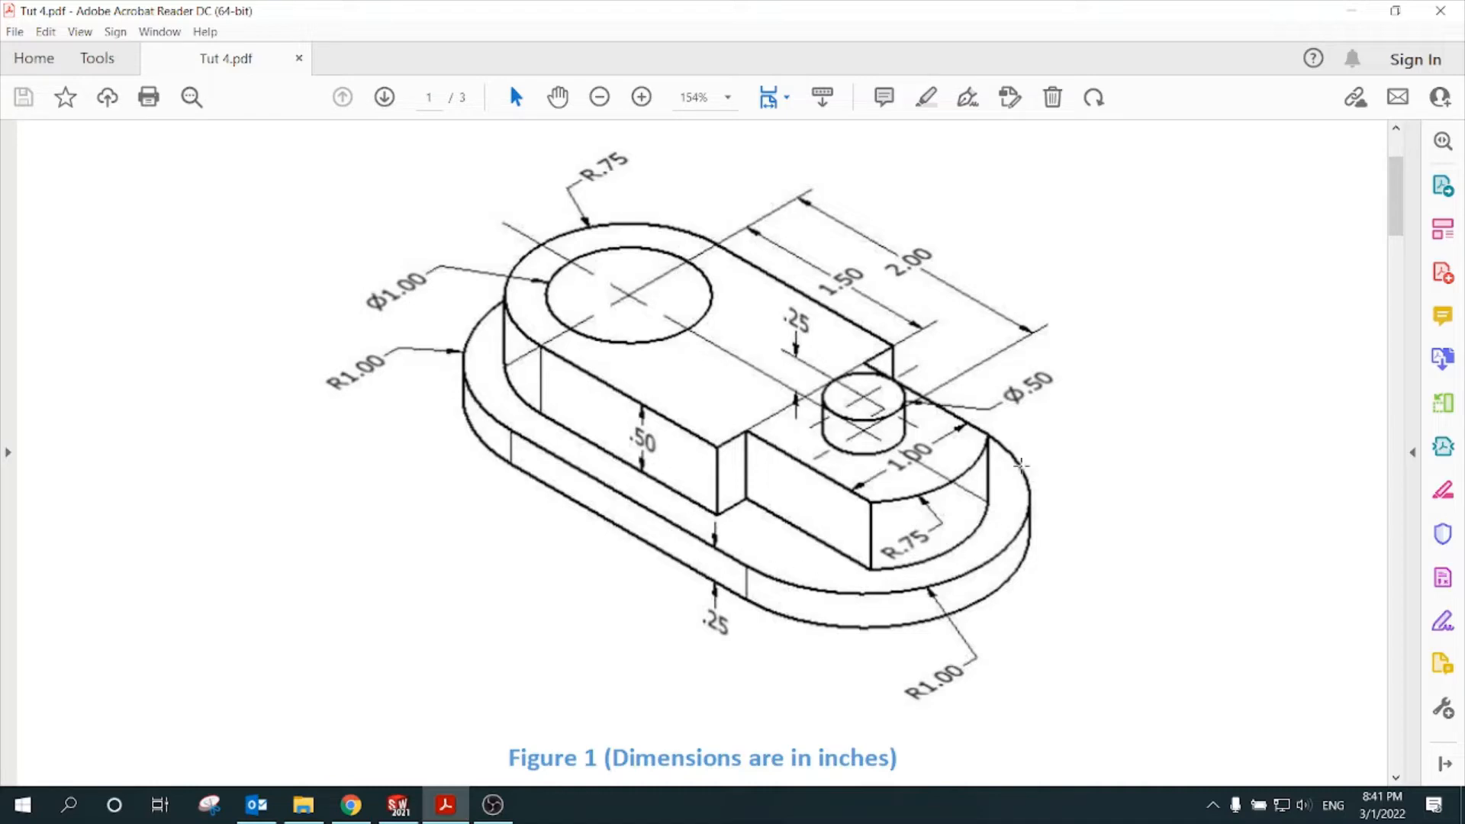
- Switch to SOLIDWORKS and create a new part document
click(398, 805)
click(159, 13)
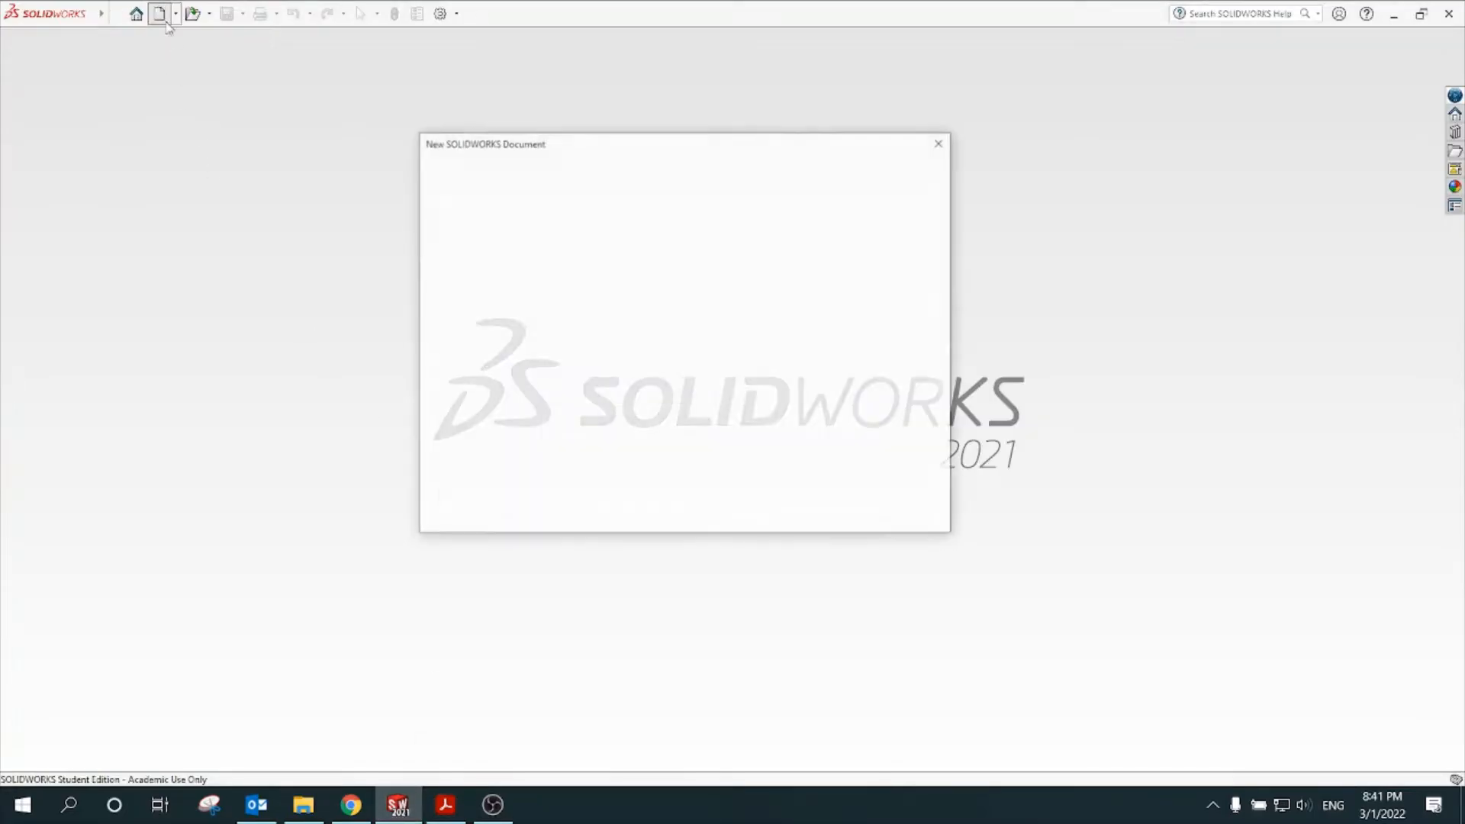
click(747, 502)
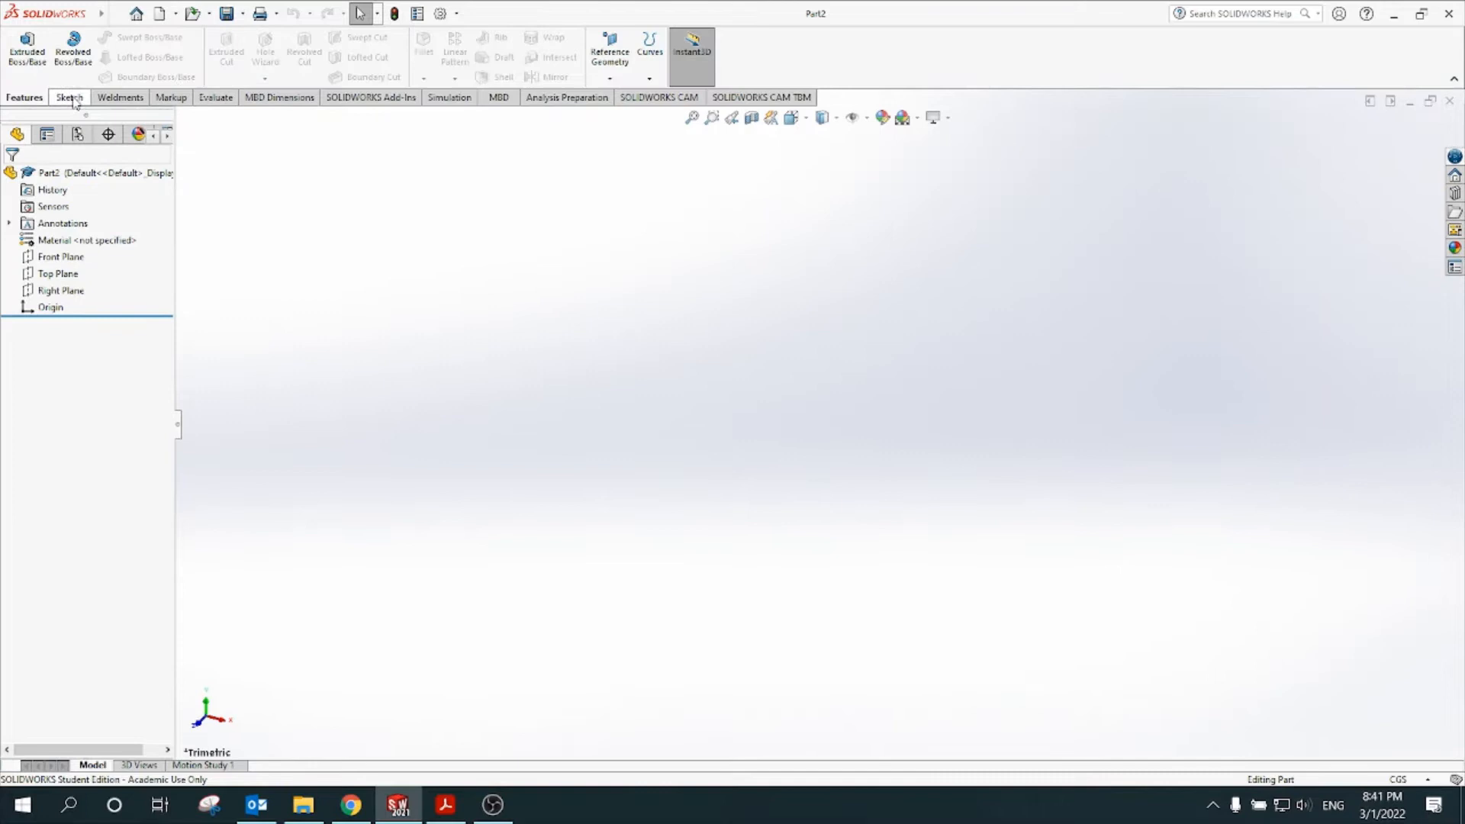
- Start a sketch on the Top Plane
click(70, 97)
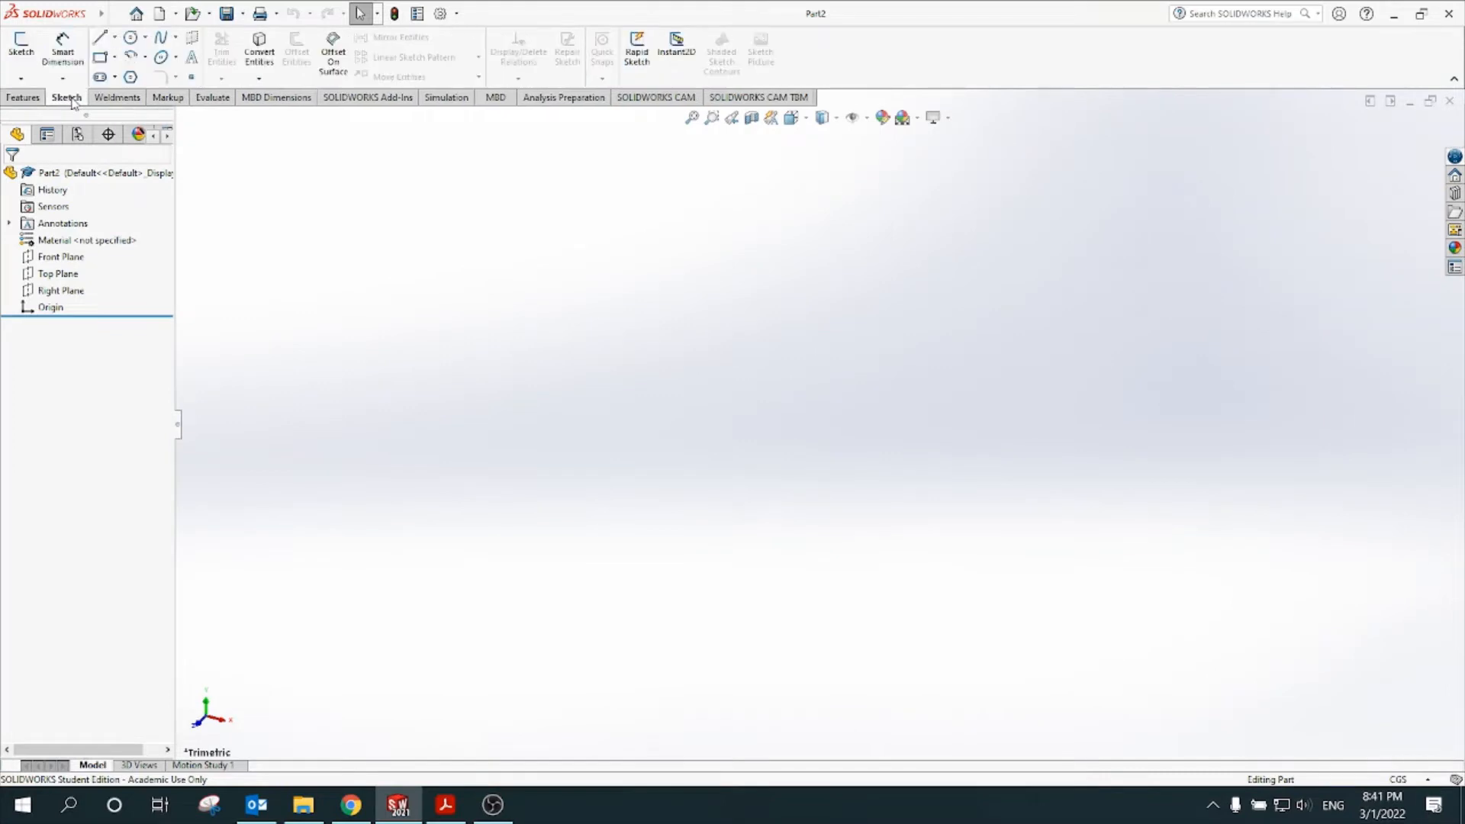
click(21, 45)
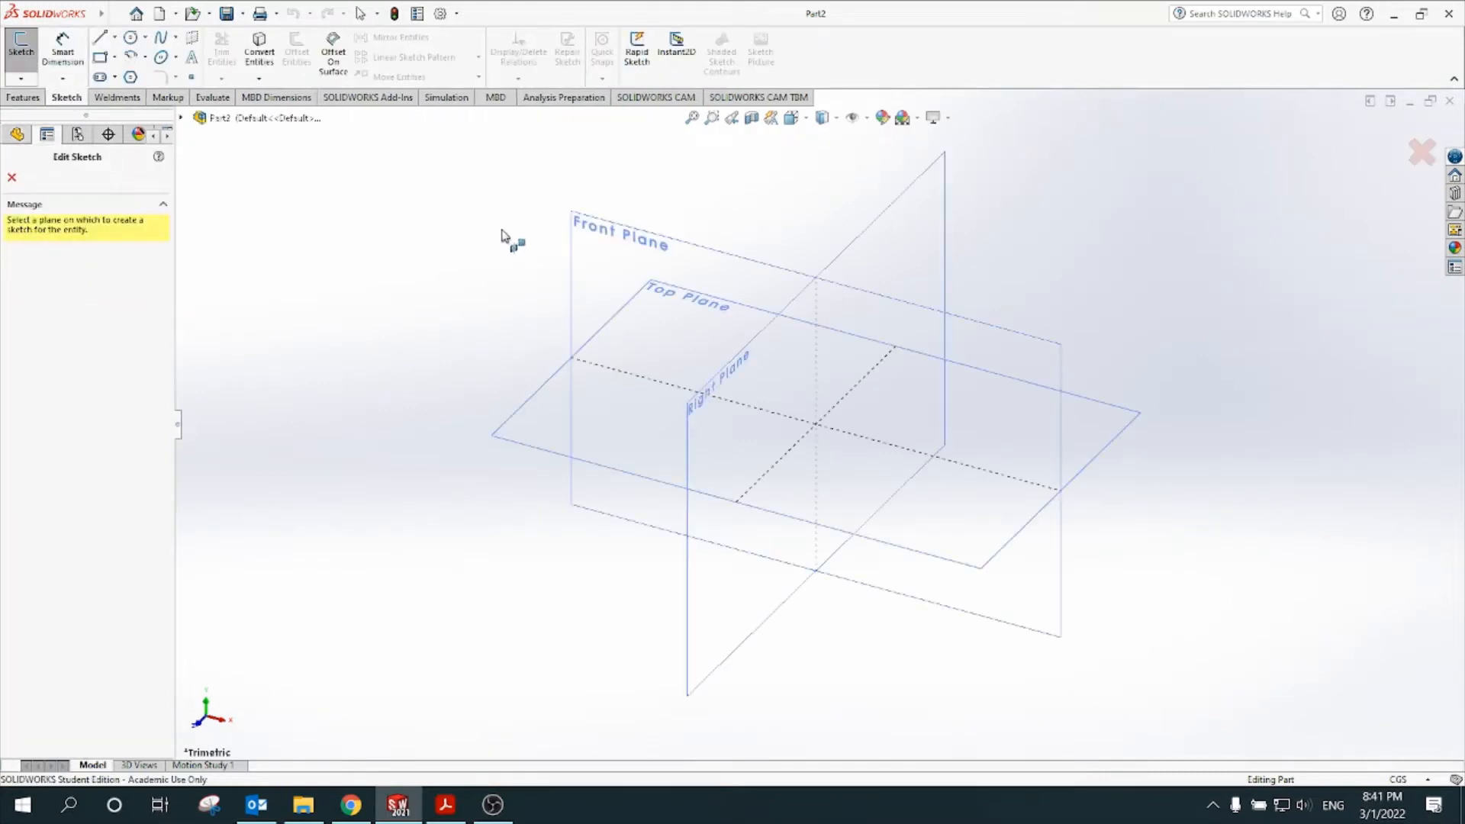
click(702, 307)
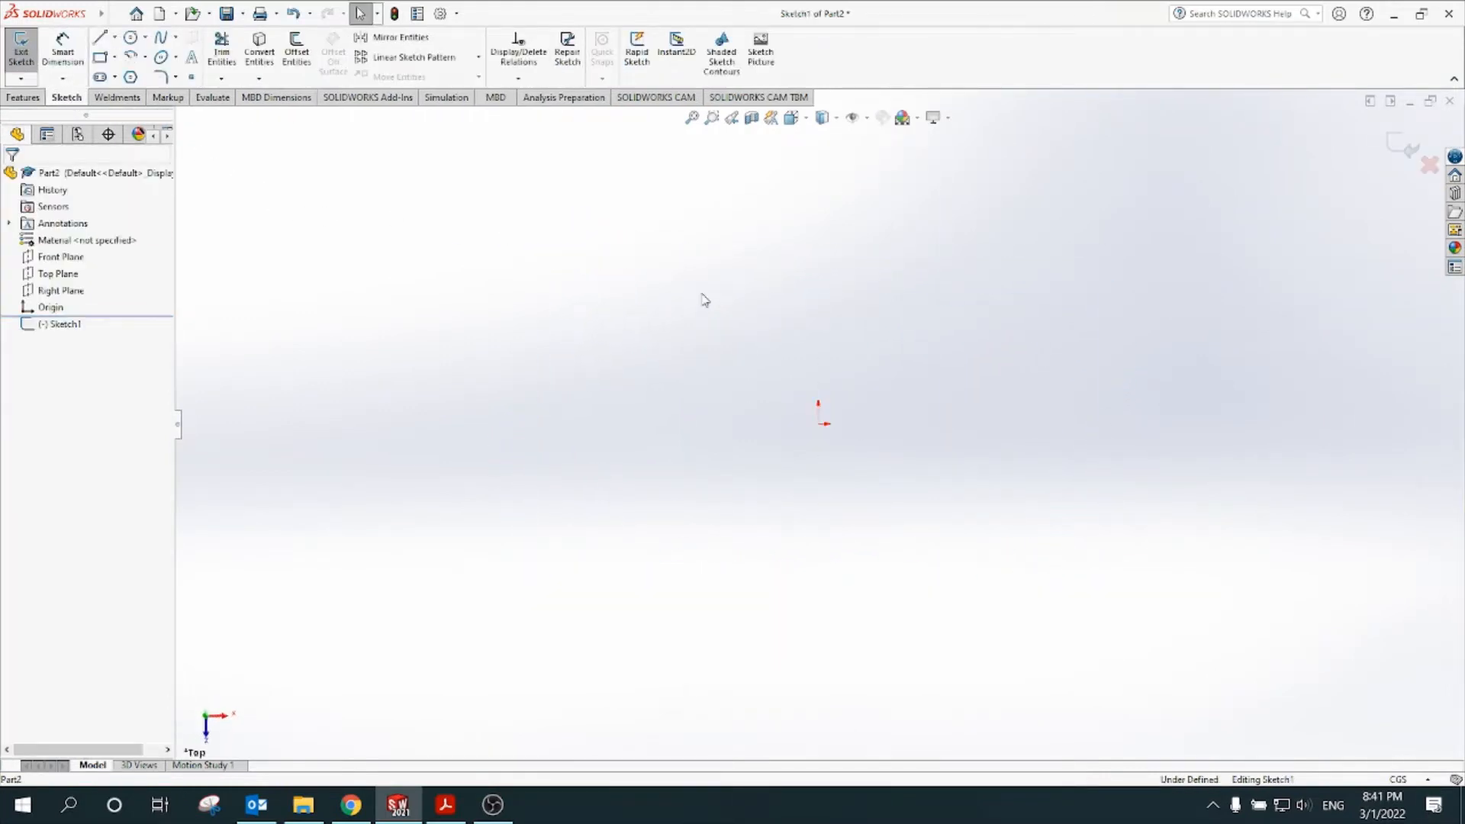
- Sketch a circle of about 6.02 cm radius centred on the origin and one of about 5.53 cm radius level with it to the right
click(131, 37)
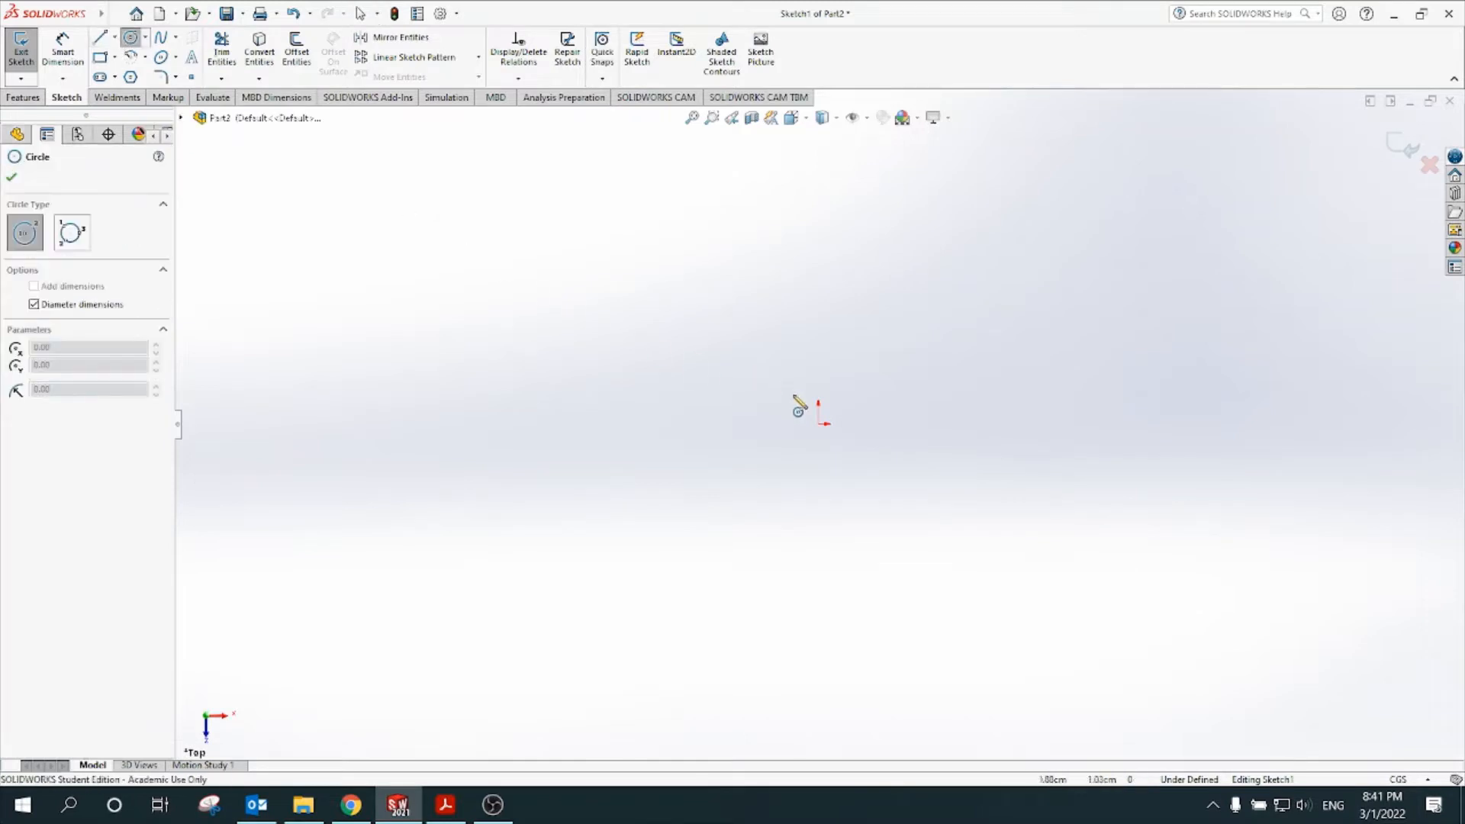
click(818, 423)
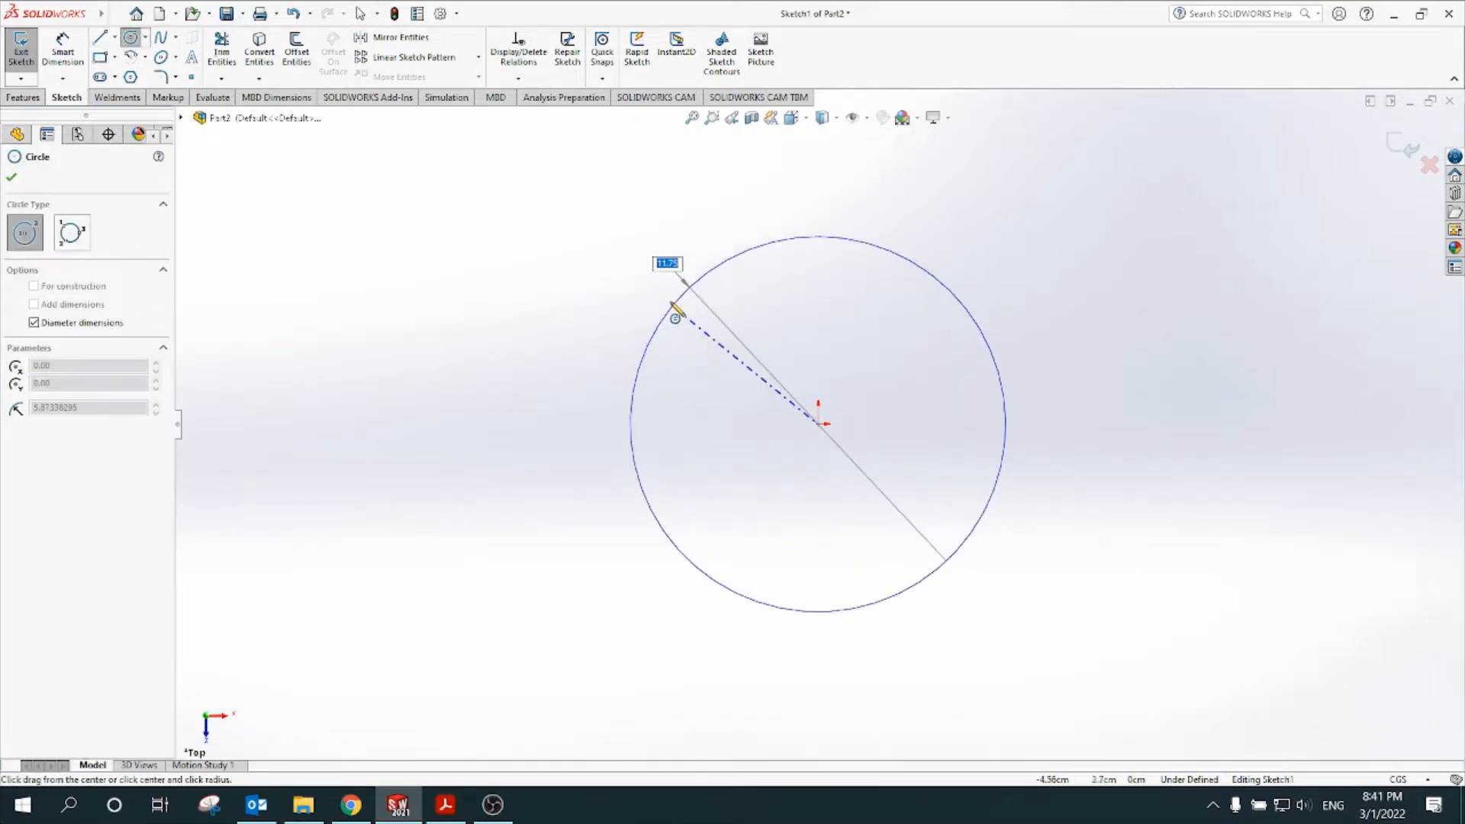
click(690, 334)
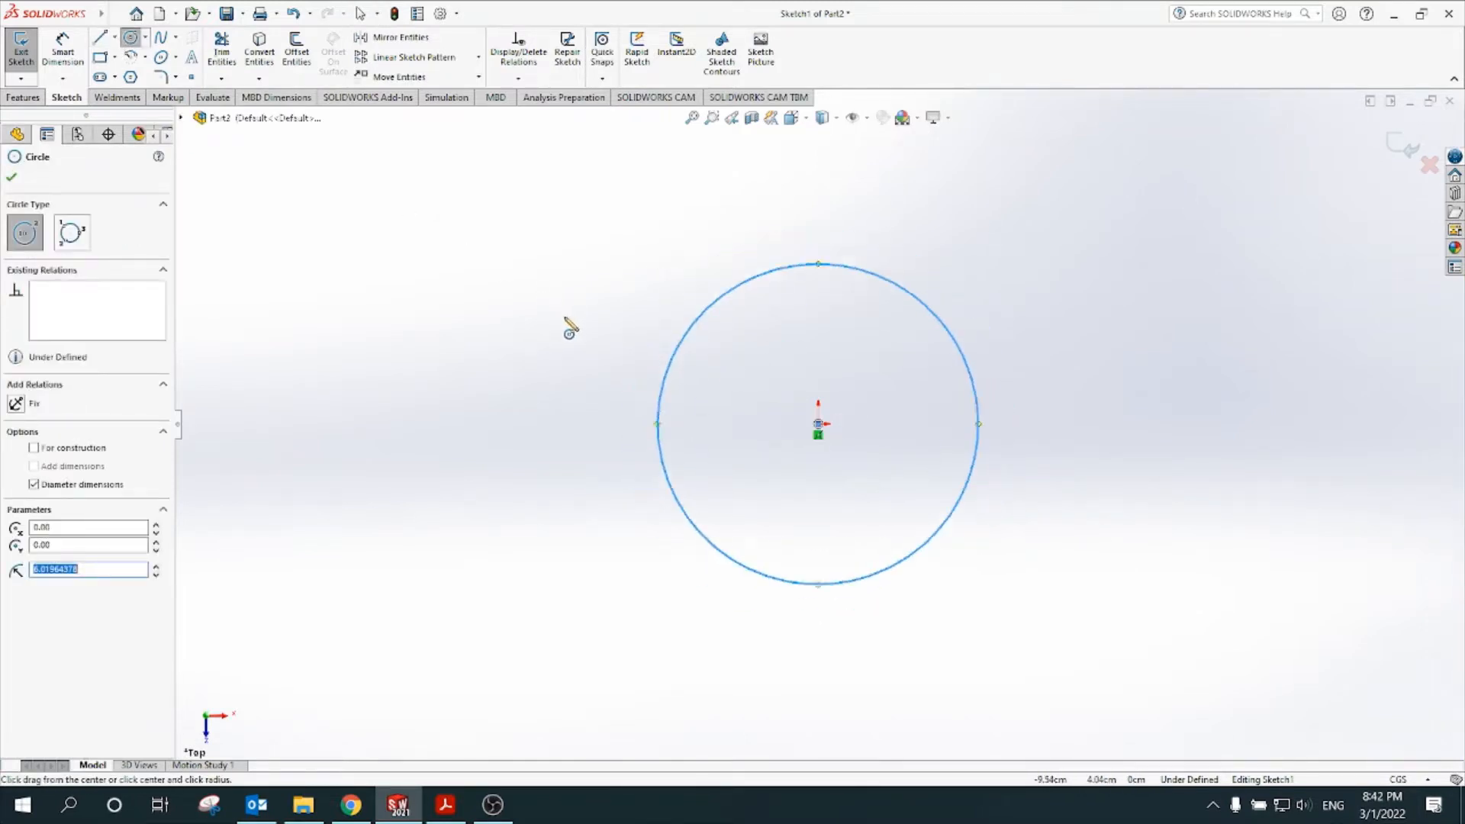
scroll(564, 318, up, 2)
scroll(963, 440, down, 1)
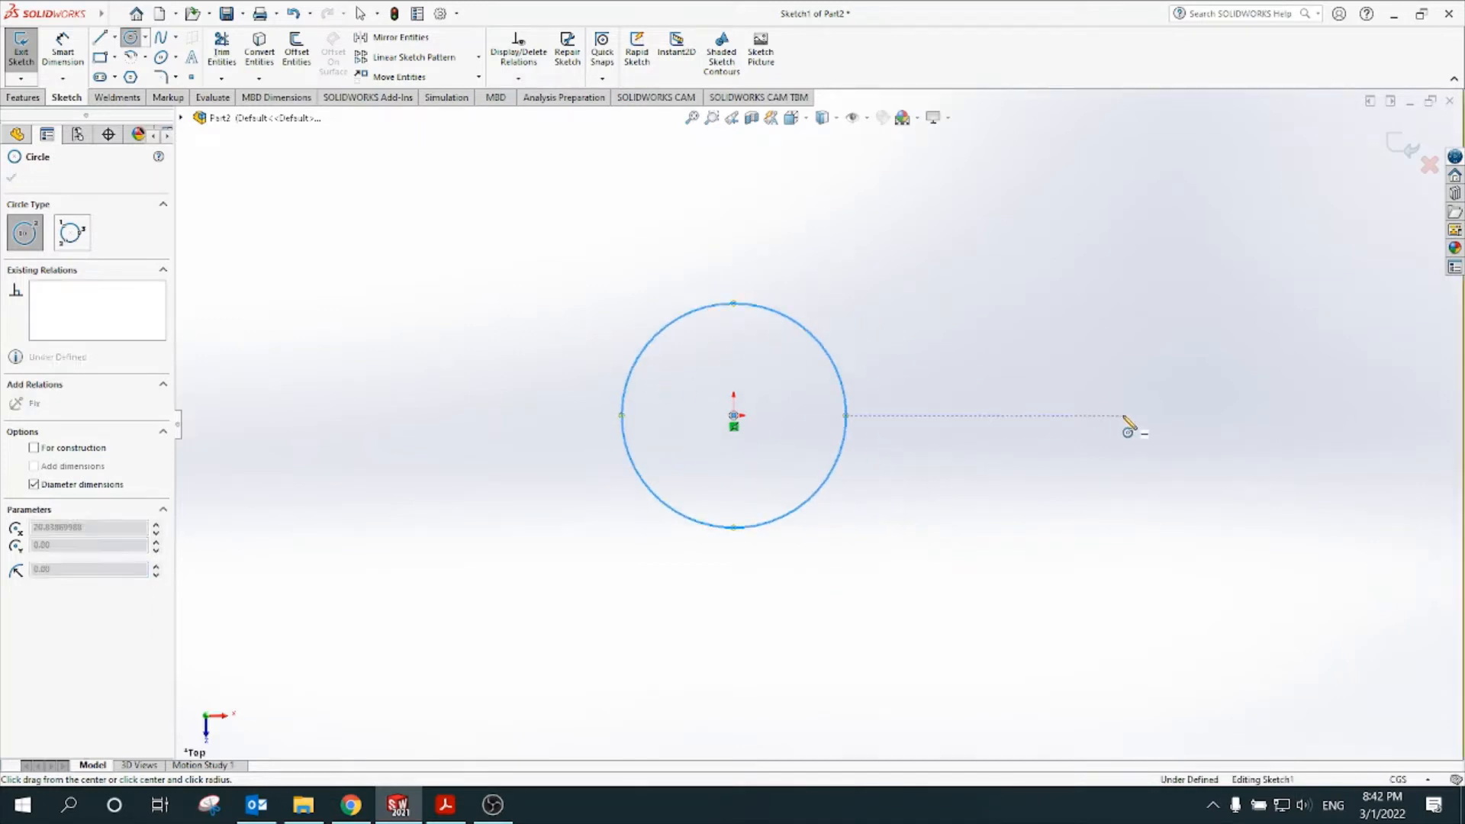
click(1123, 416)
click(1122, 312)
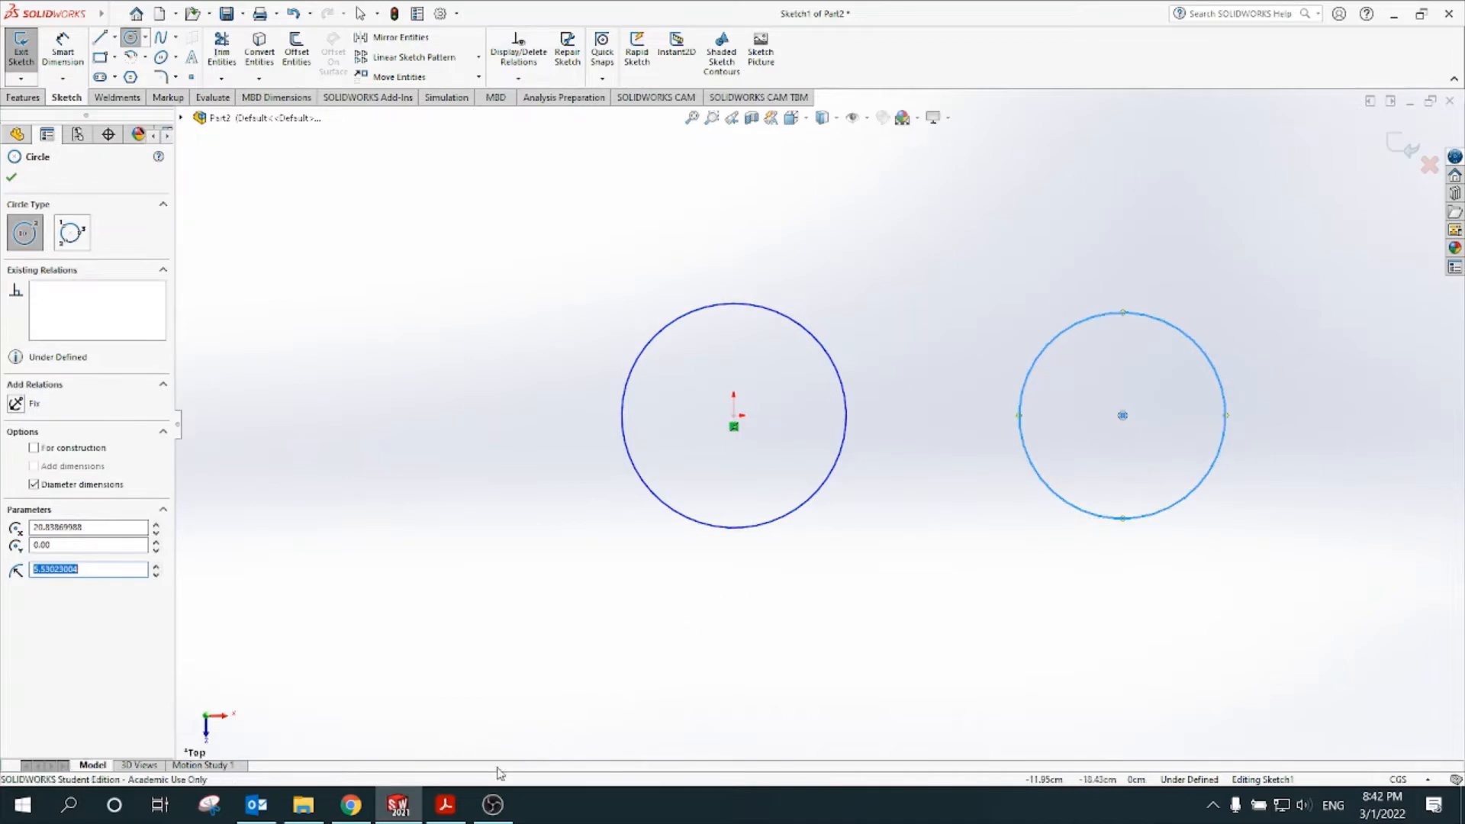
- Consult the reference drawing in the PDF and dimension the circle at the origin with a 2 cm diameter
click(446, 804)
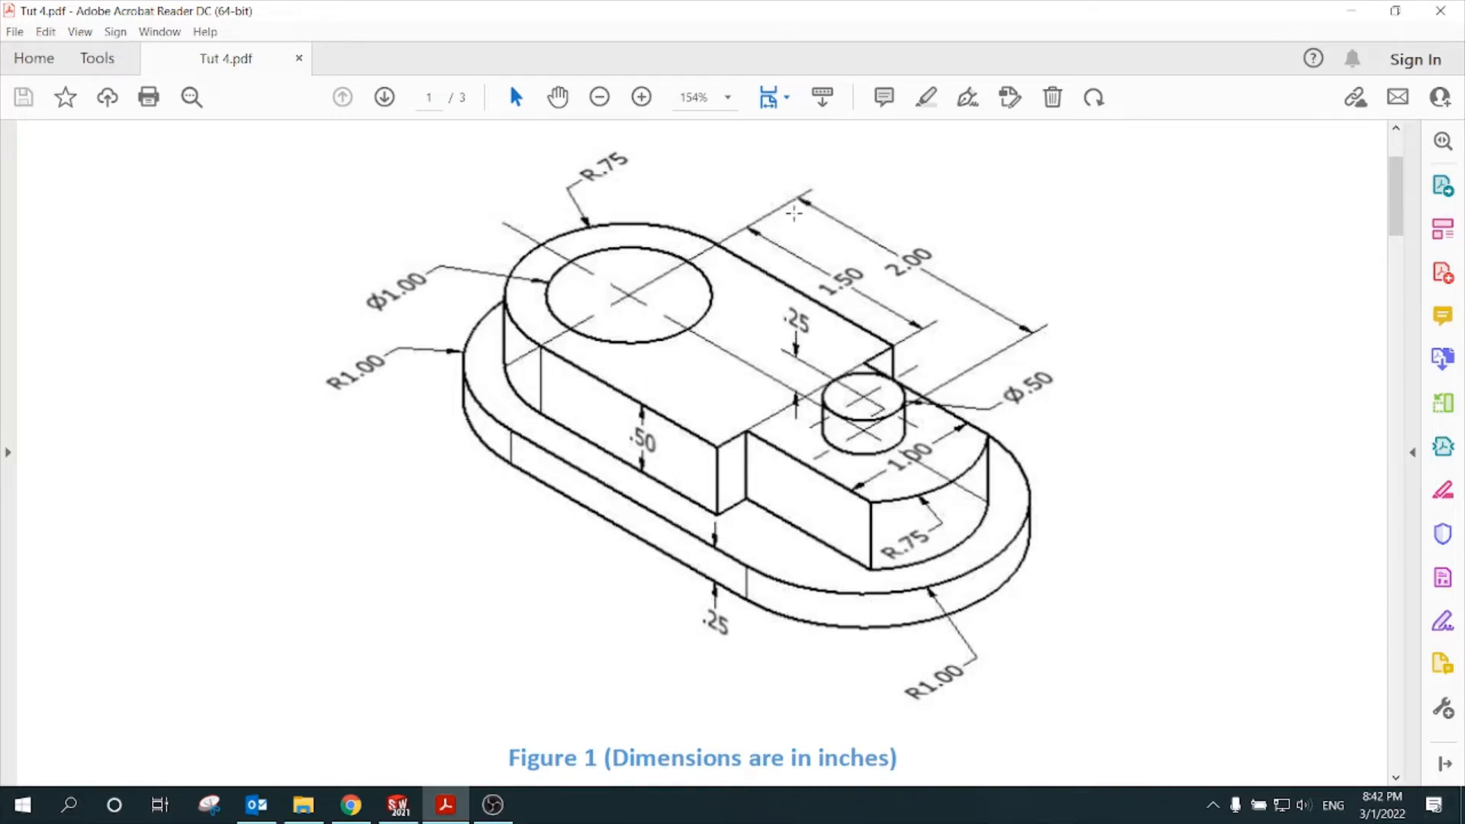
click(447, 806)
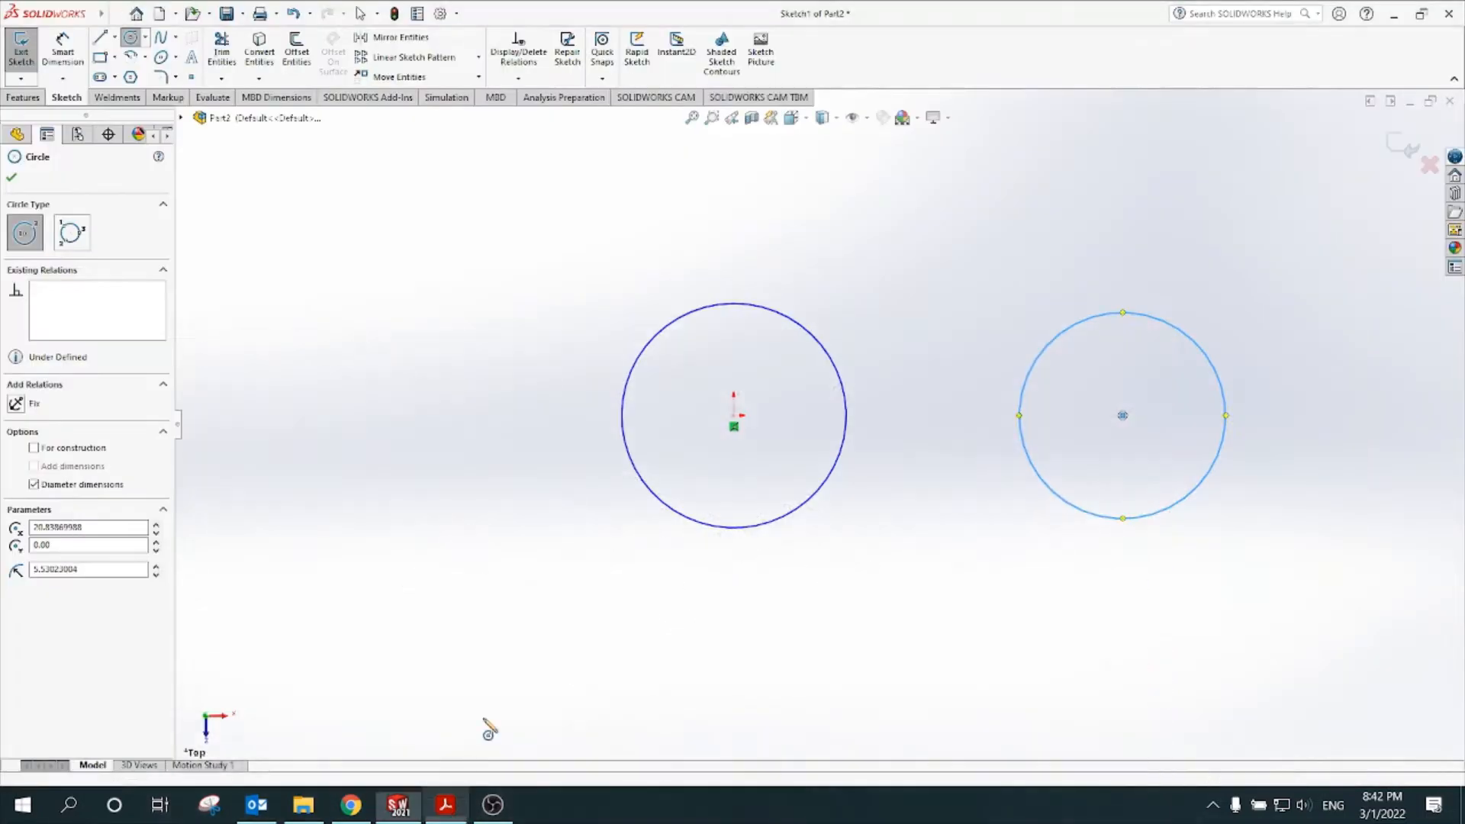
click(63, 46)
click(675, 322)
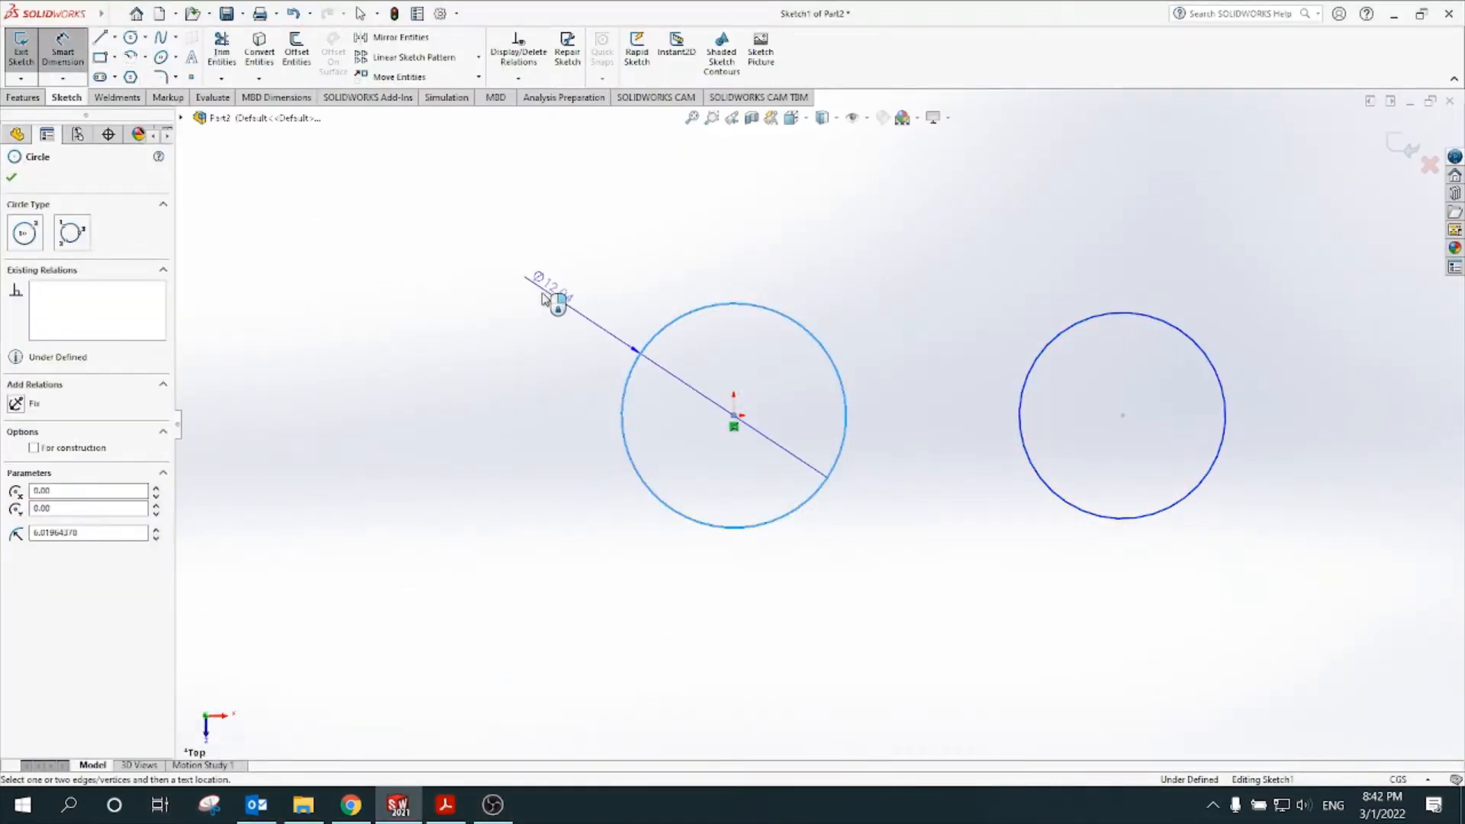
click(546, 292)
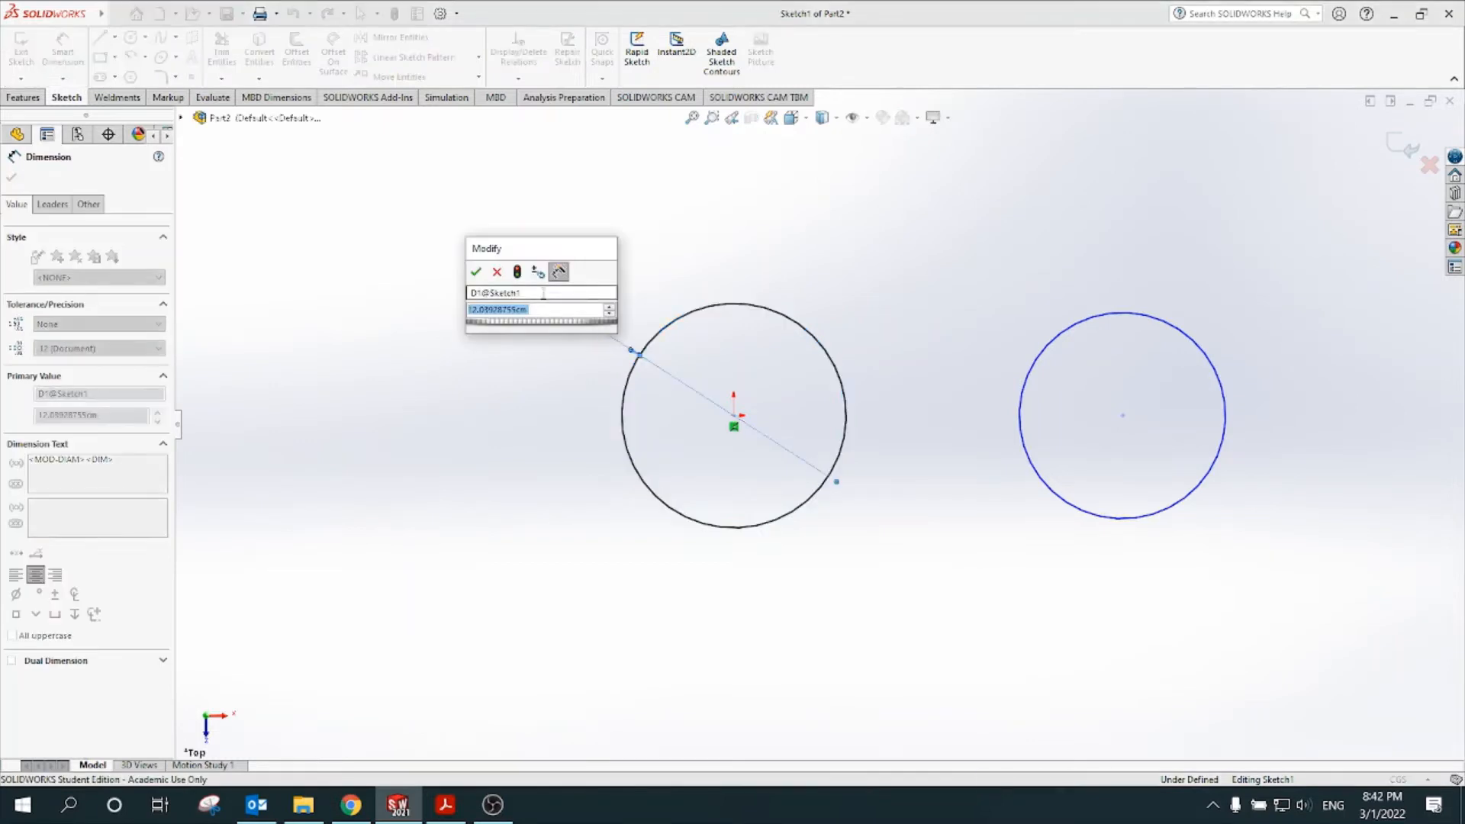
text(2)
key(Return)
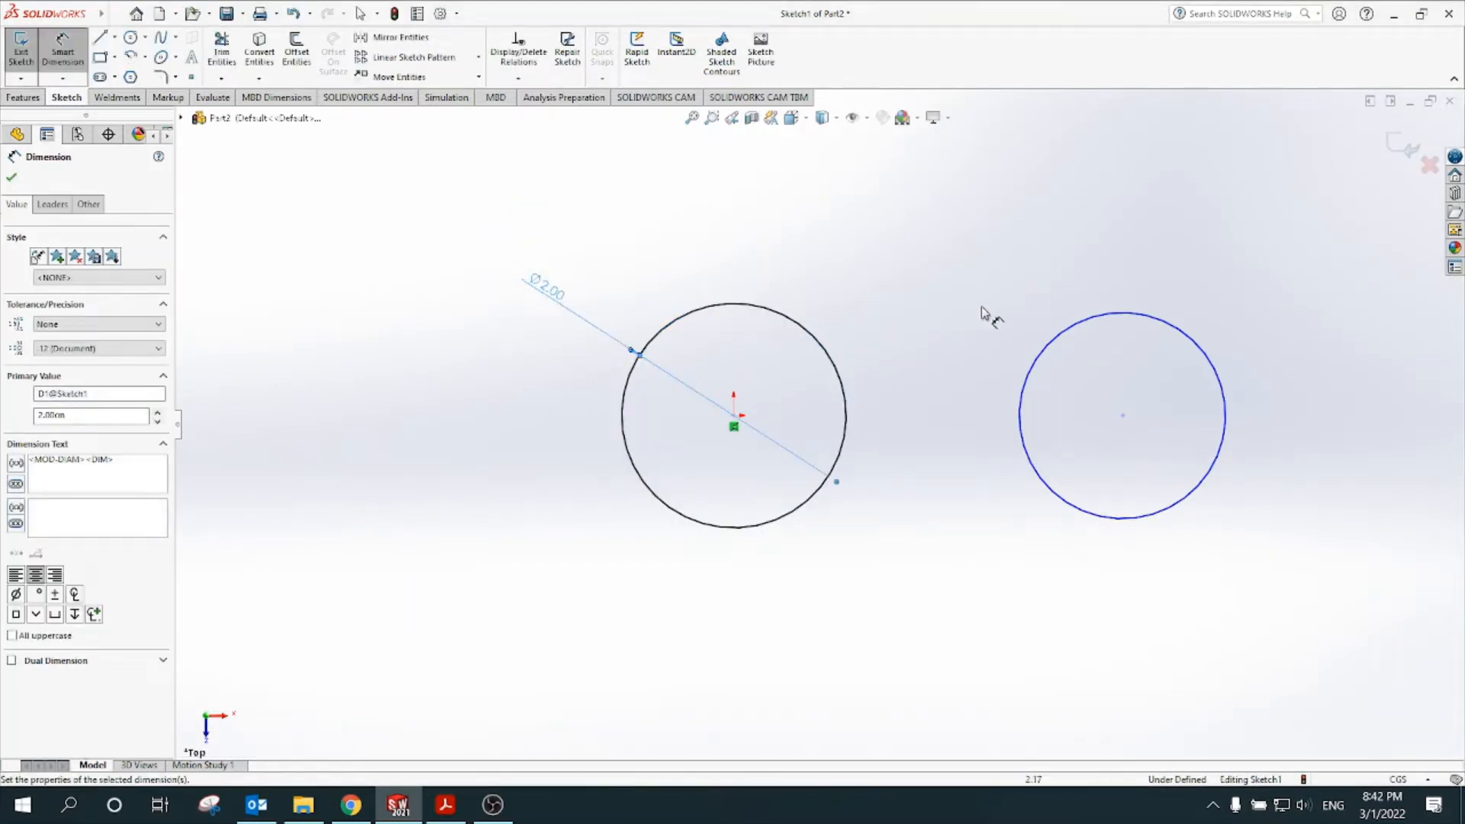
- Dimension the right-hand circle with a 2 cm diameter
click(1079, 326)
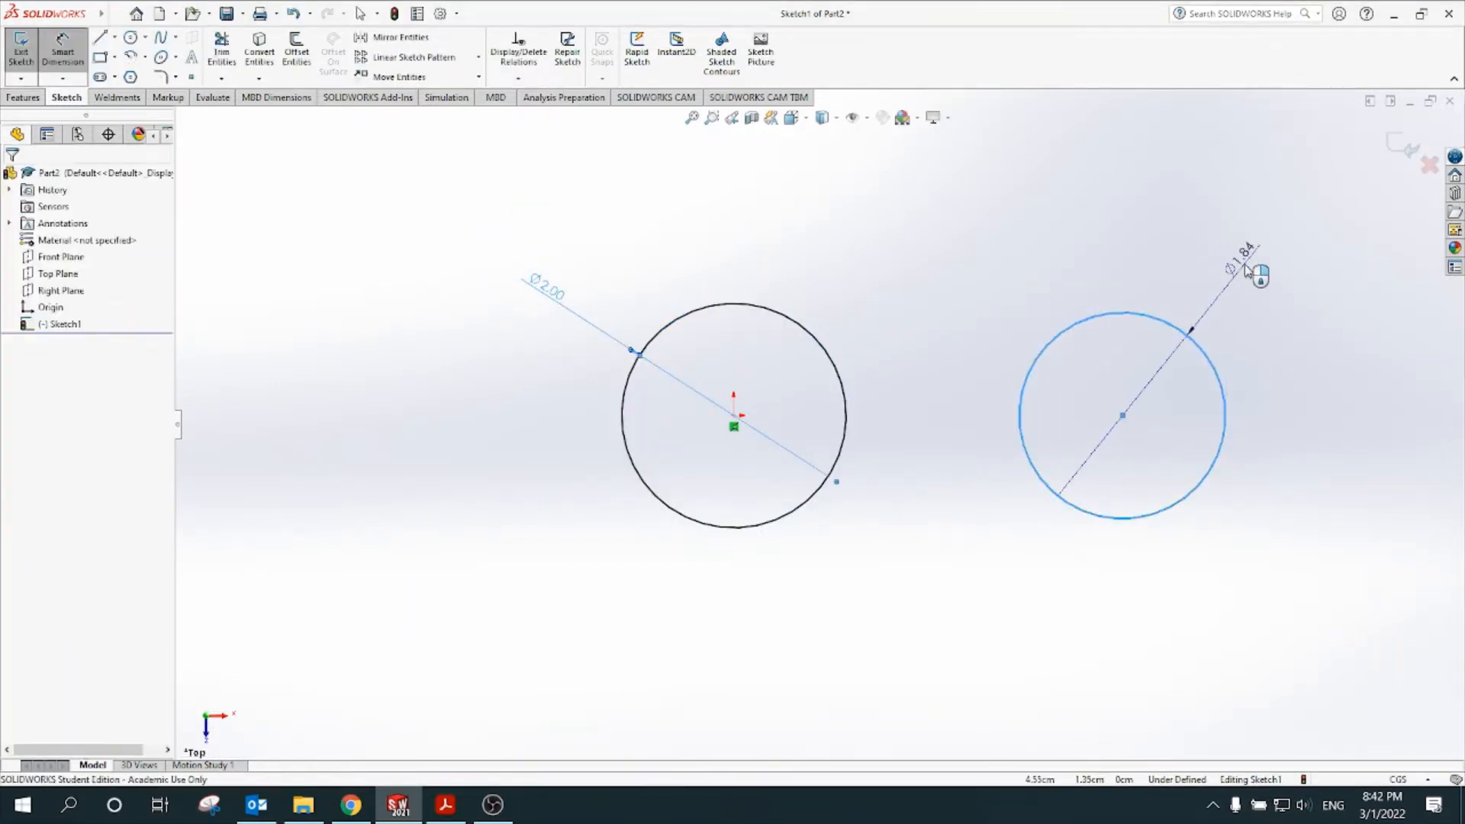
click(1245, 267)
text(2)
key(Return)
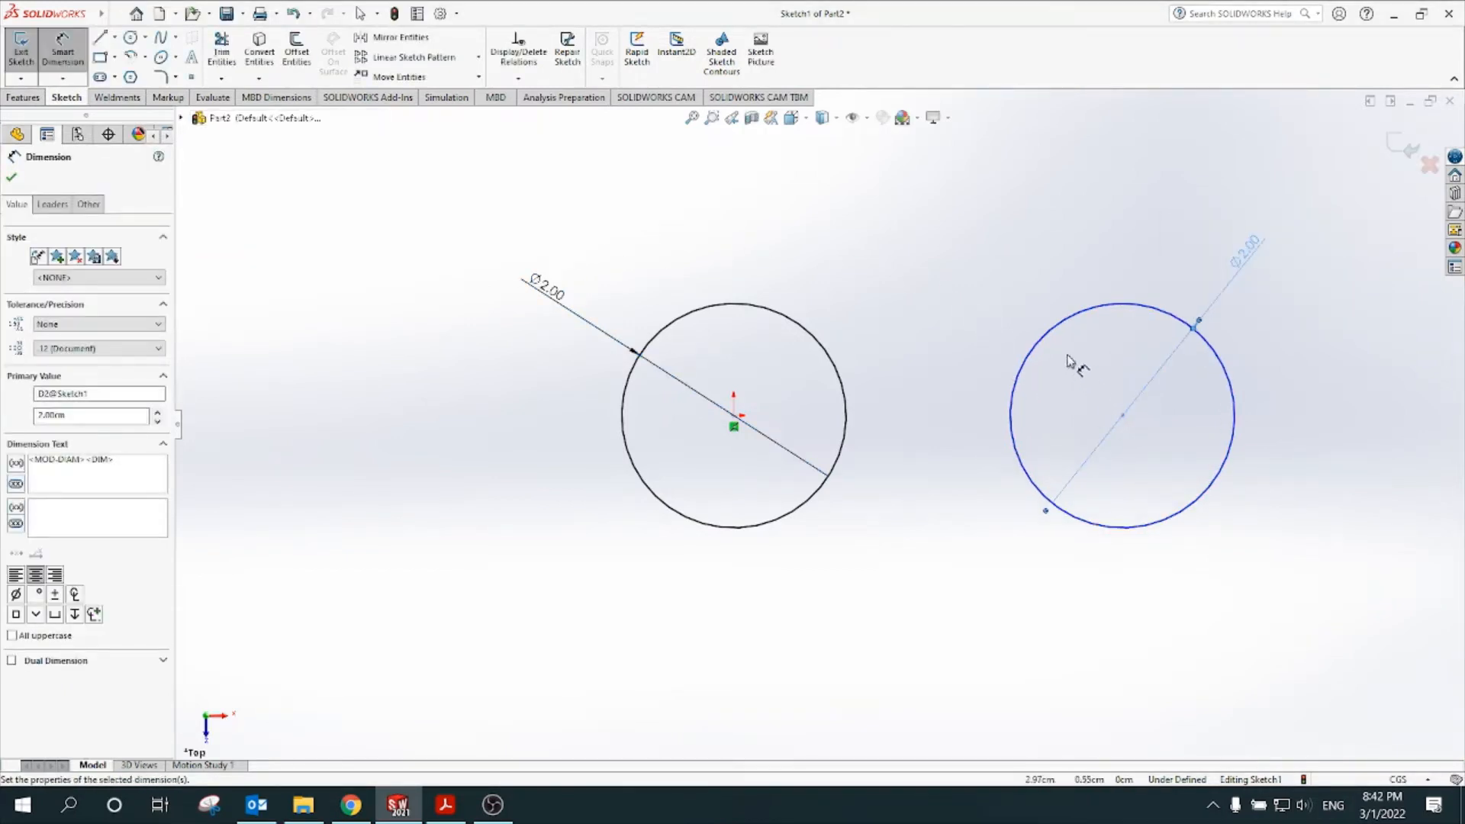
- Dimension the centre-to-centre distance between the two circles as 2 cm
click(1052, 335)
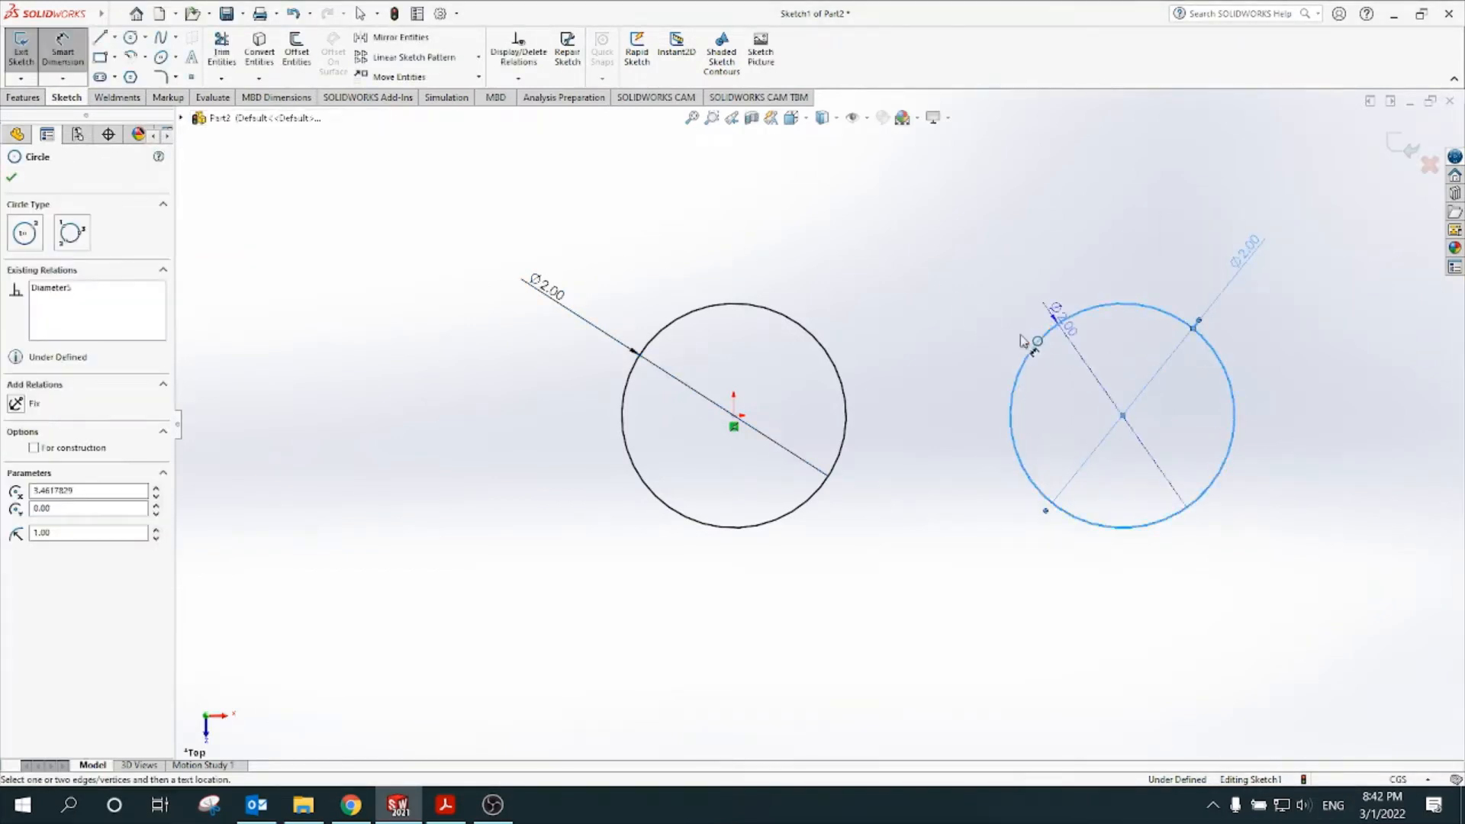
click(836, 354)
click(932, 654)
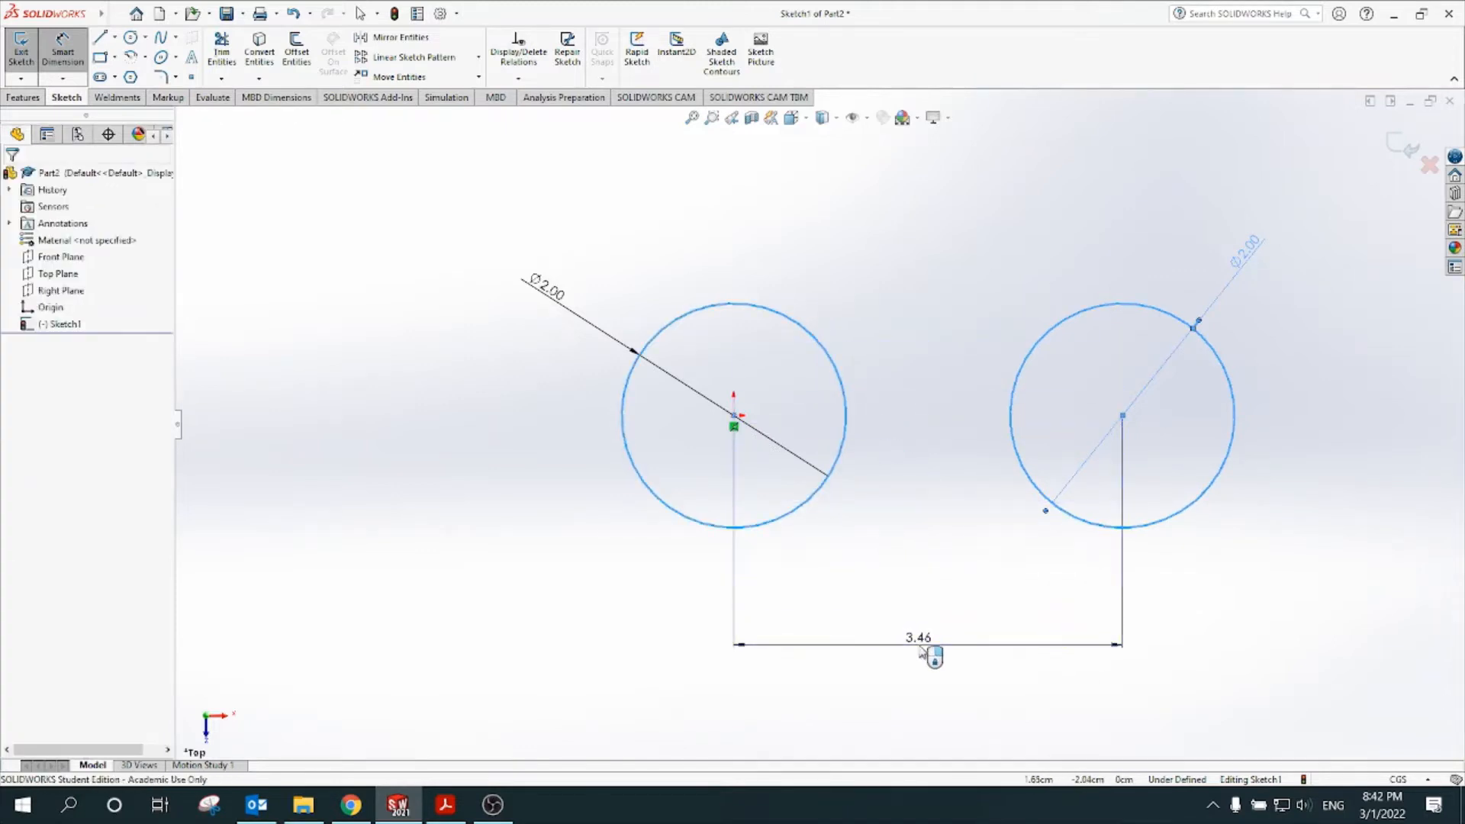
text(2)
key(Return)
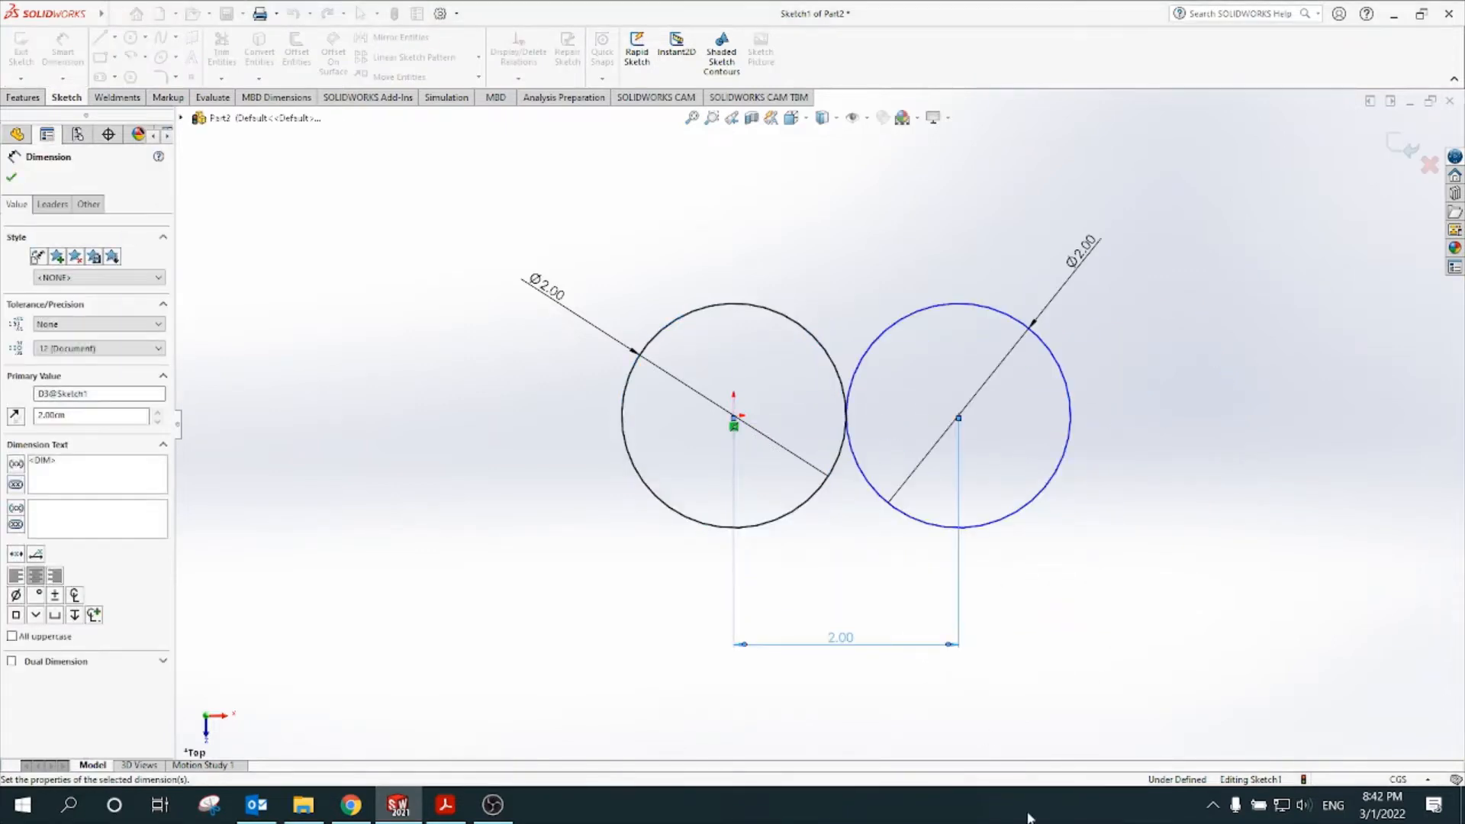
click(1089, 723)
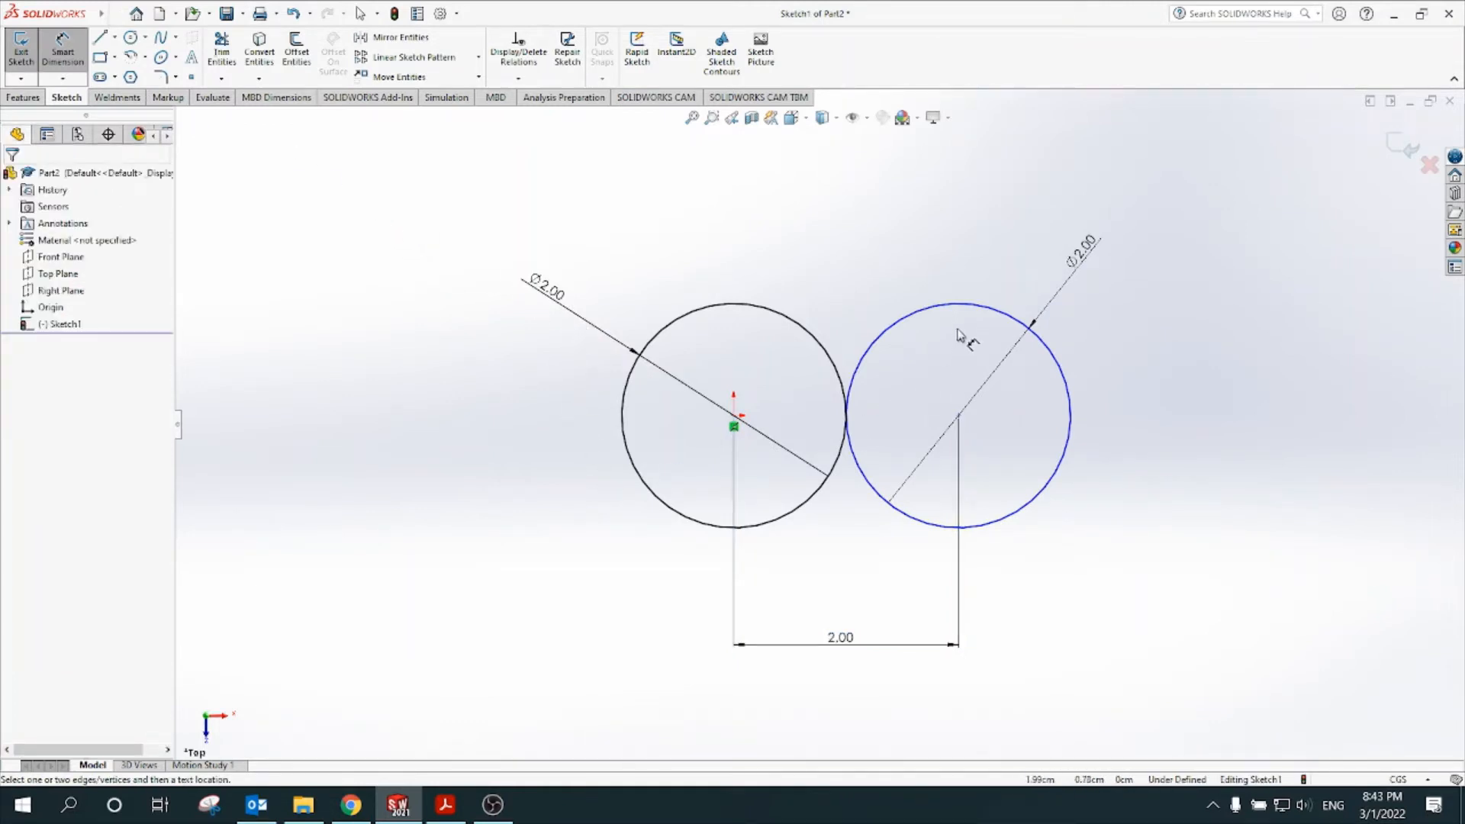
key(Escape)
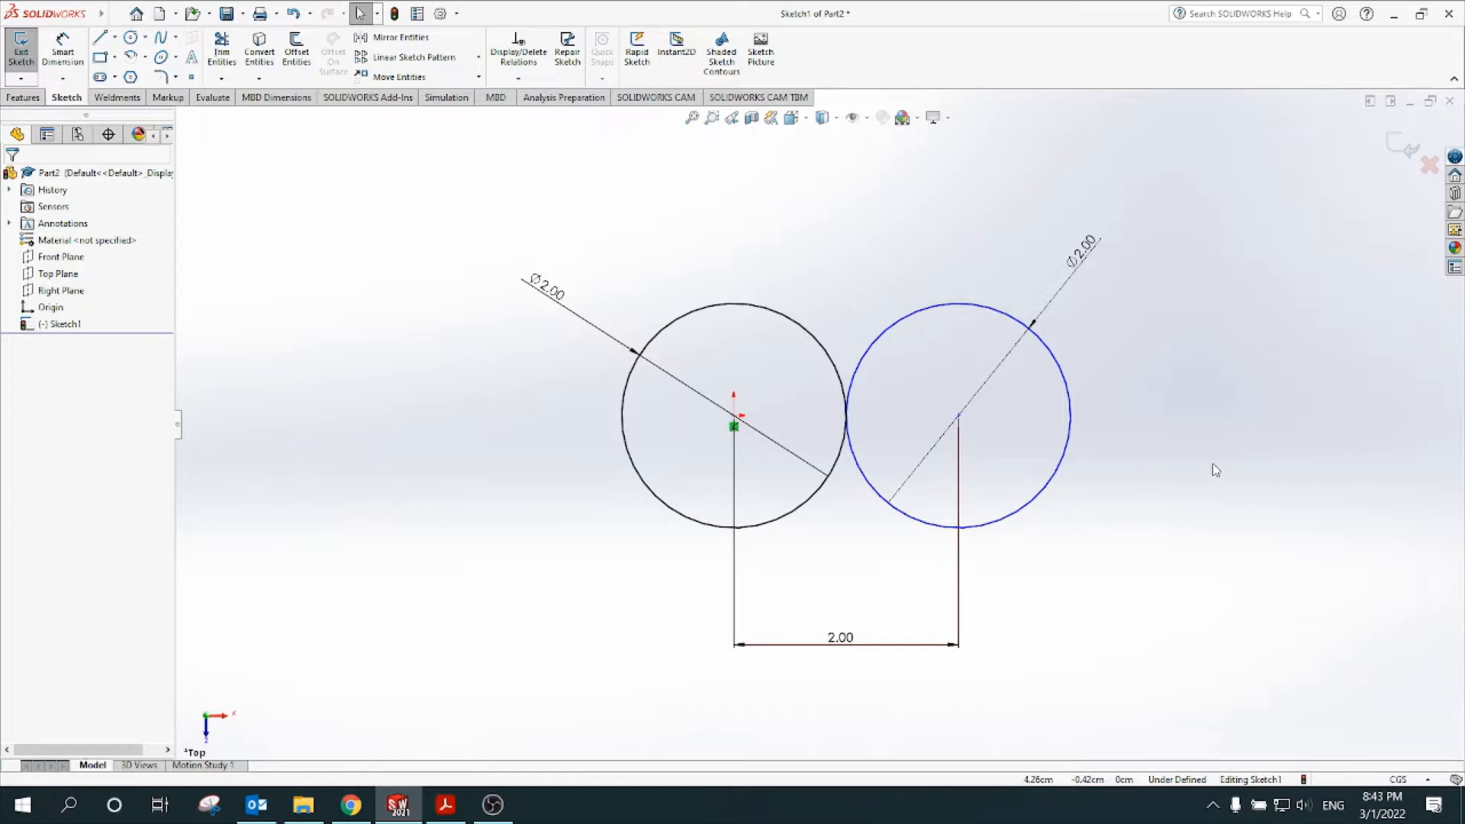
- Move the right-hand circle's centre off the horizontal line through the origin to test its remaining freedom
click(959, 416)
drag(978, 428, 956, 422)
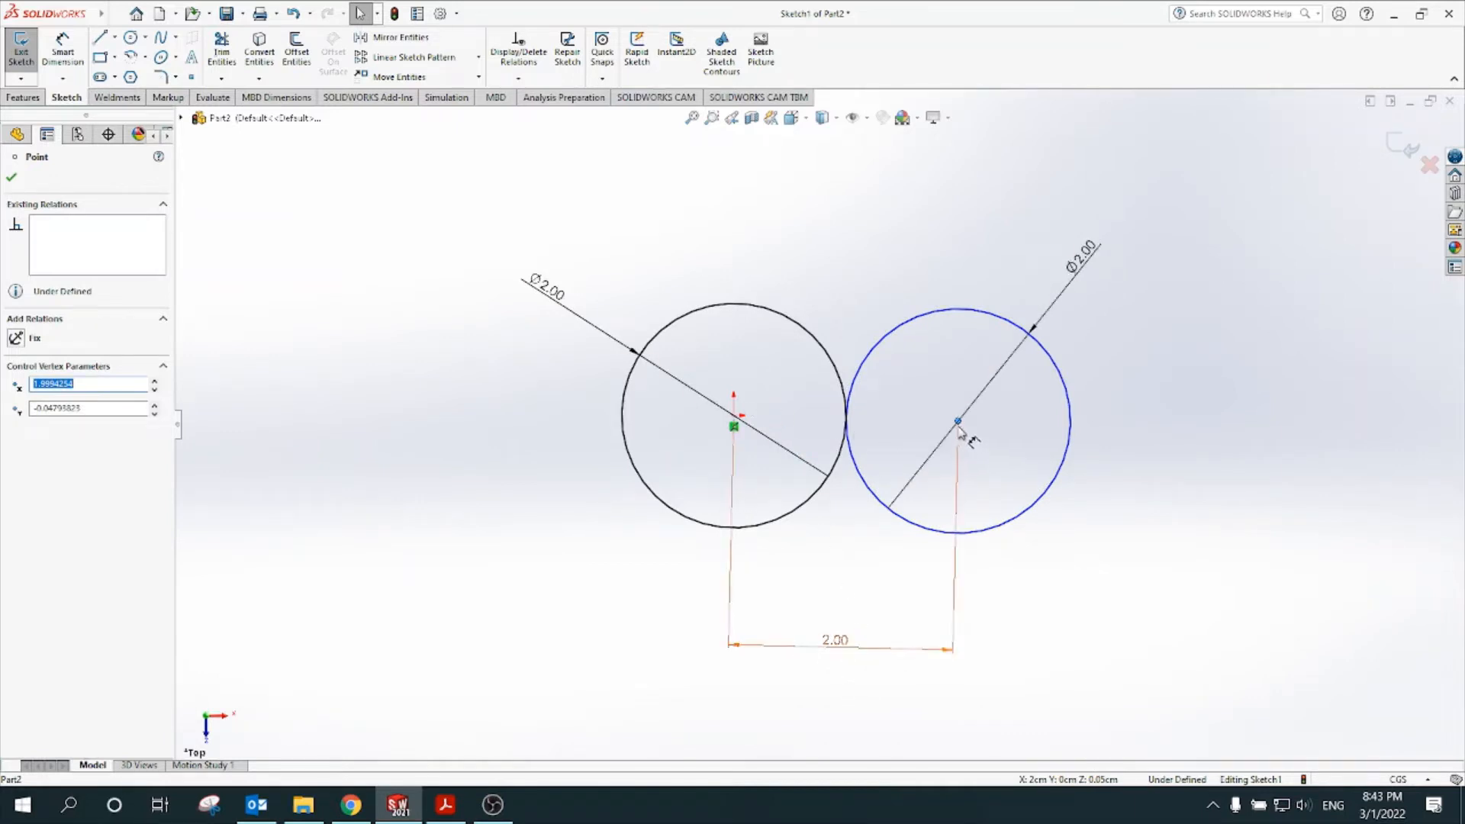
mouse_move(958, 425)
mouse_down()
mouse_move(954, 321)
mouse_move(960, 492)
mouse_move(959, 418)
mouse_up()
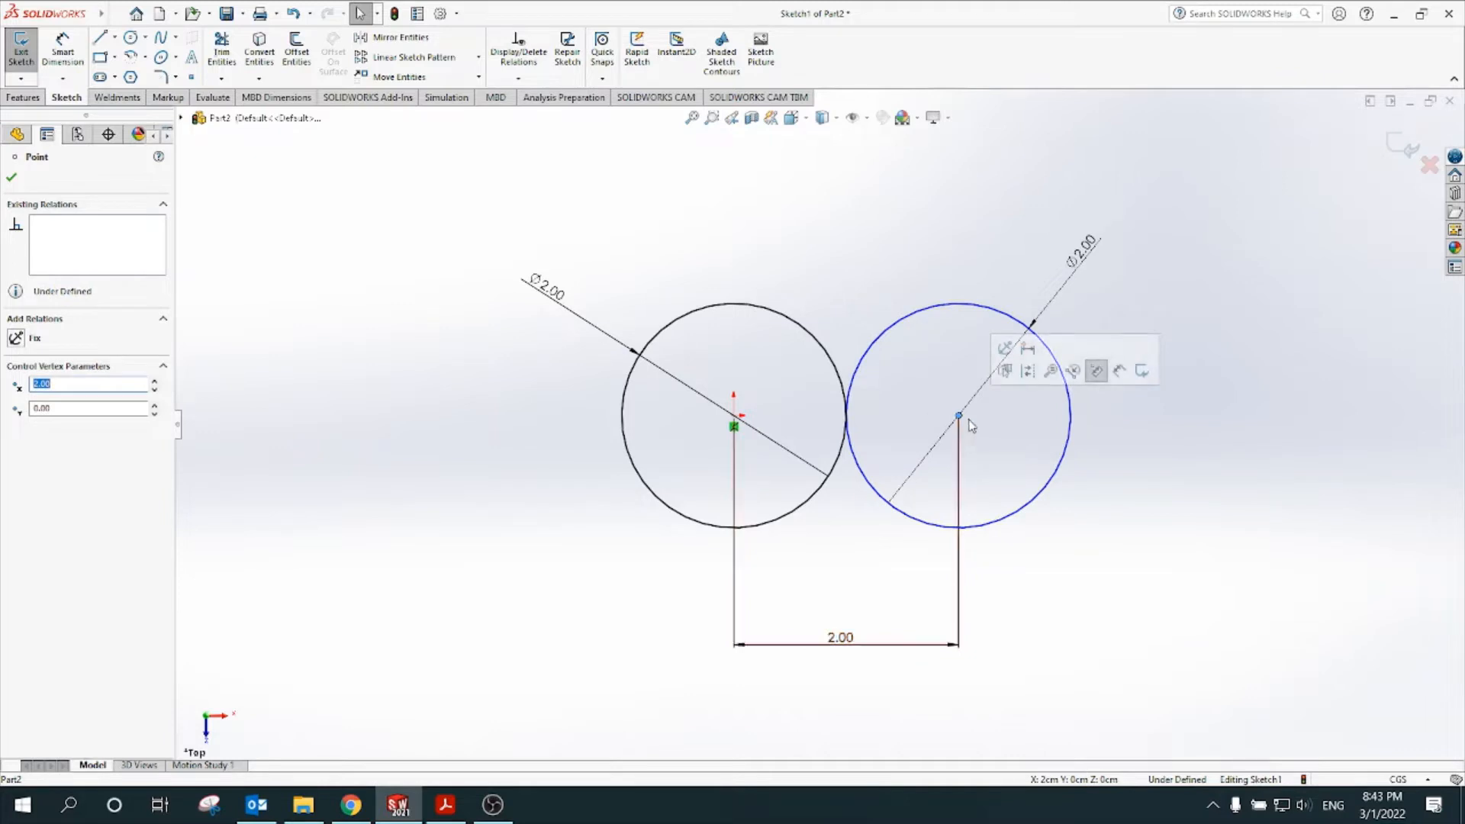
drag(958, 416, 955, 376)
click(1127, 464)
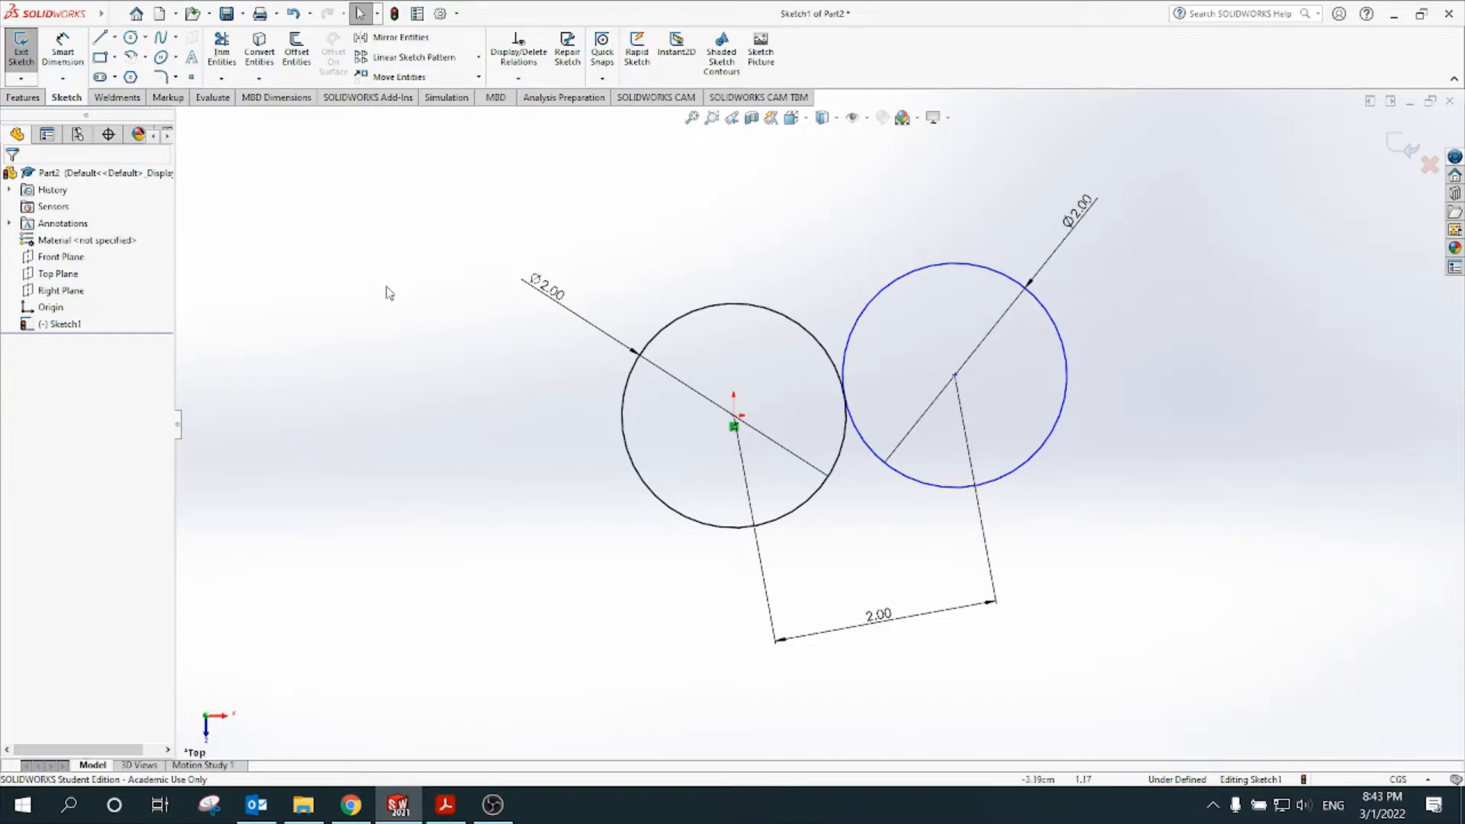
- Add a Horizontal relation between the centre points of the two circles
click(955, 376)
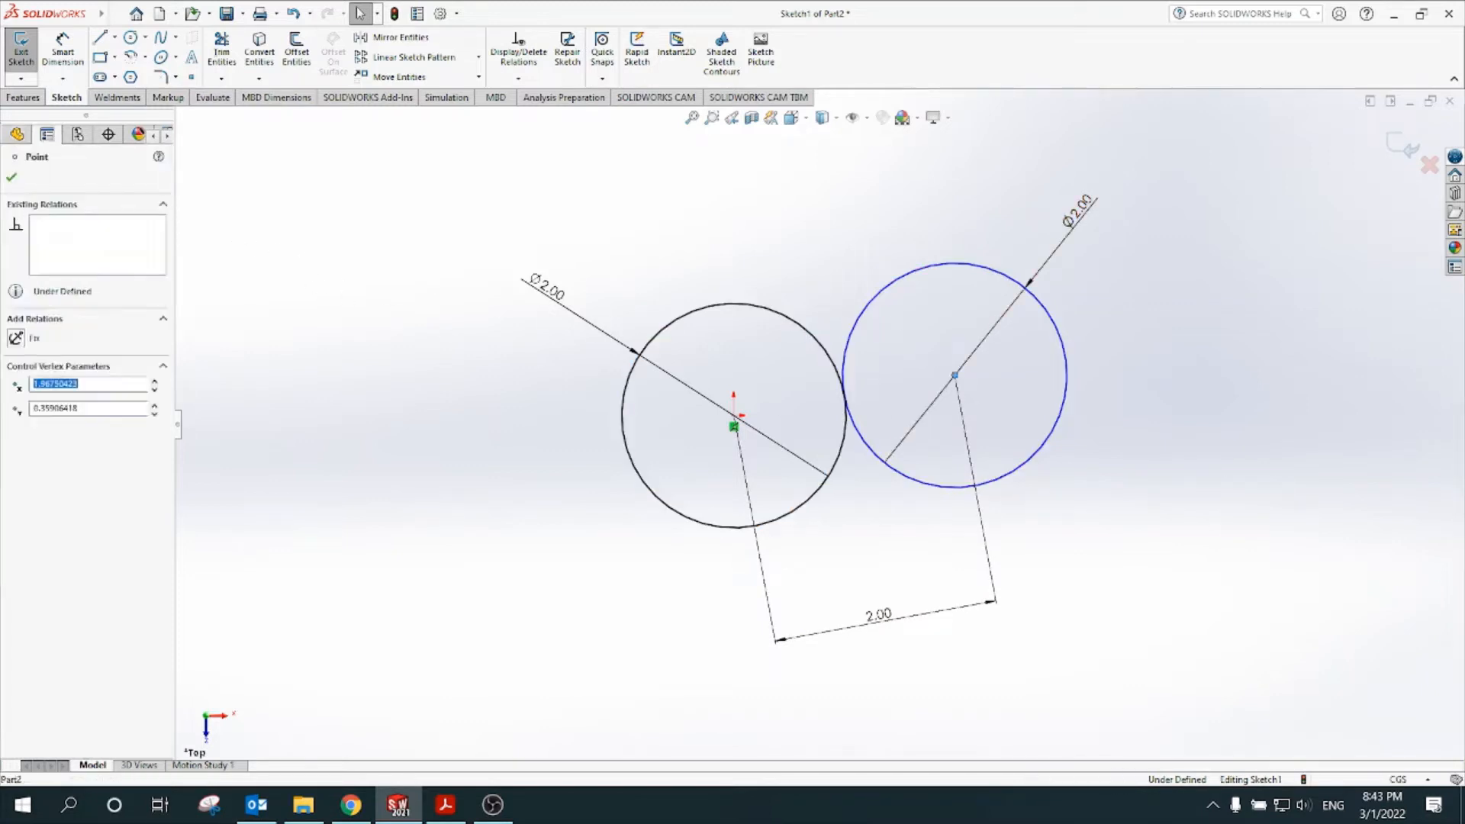
click(734, 417)
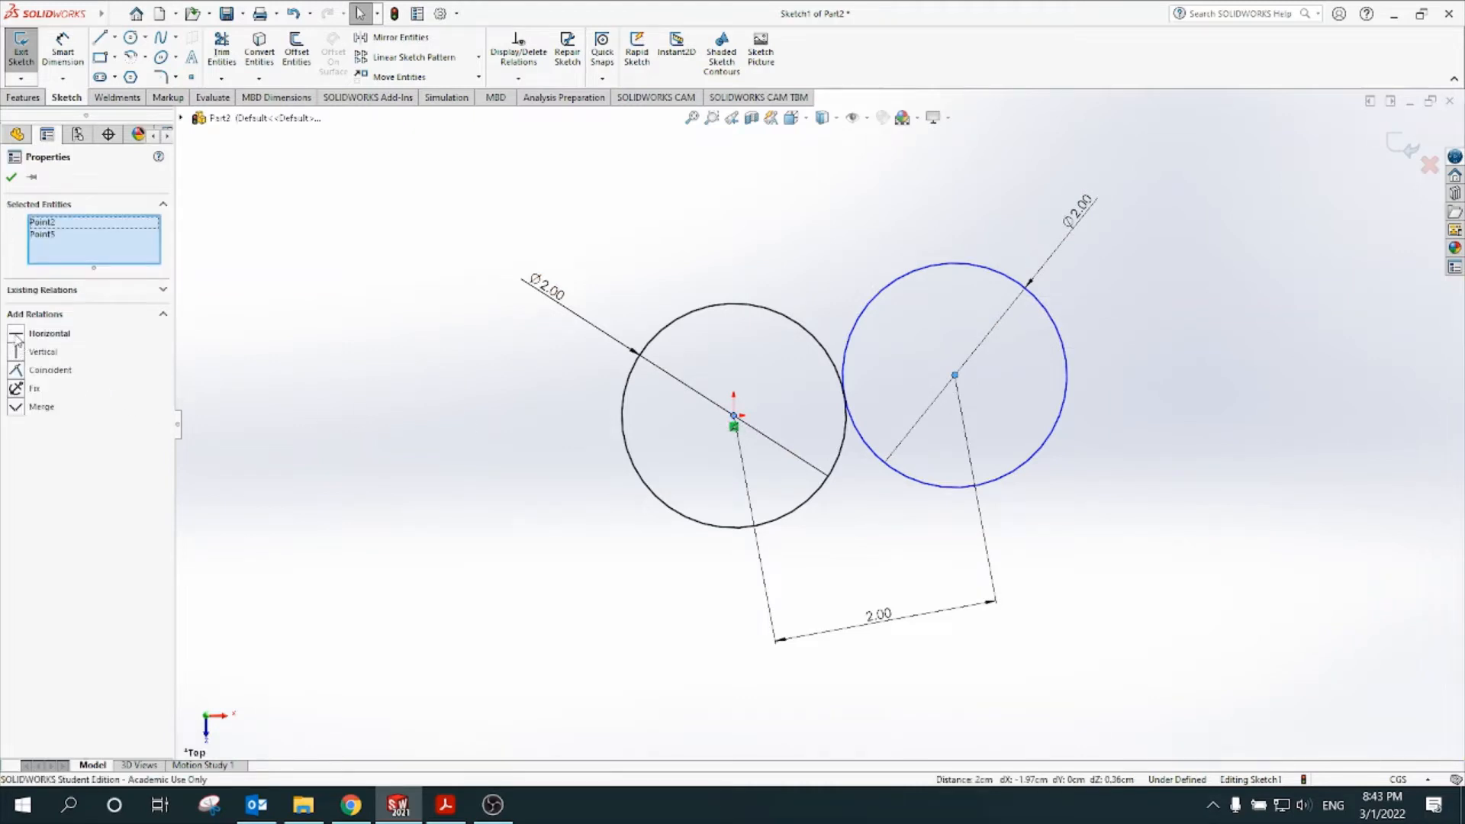
click(17, 340)
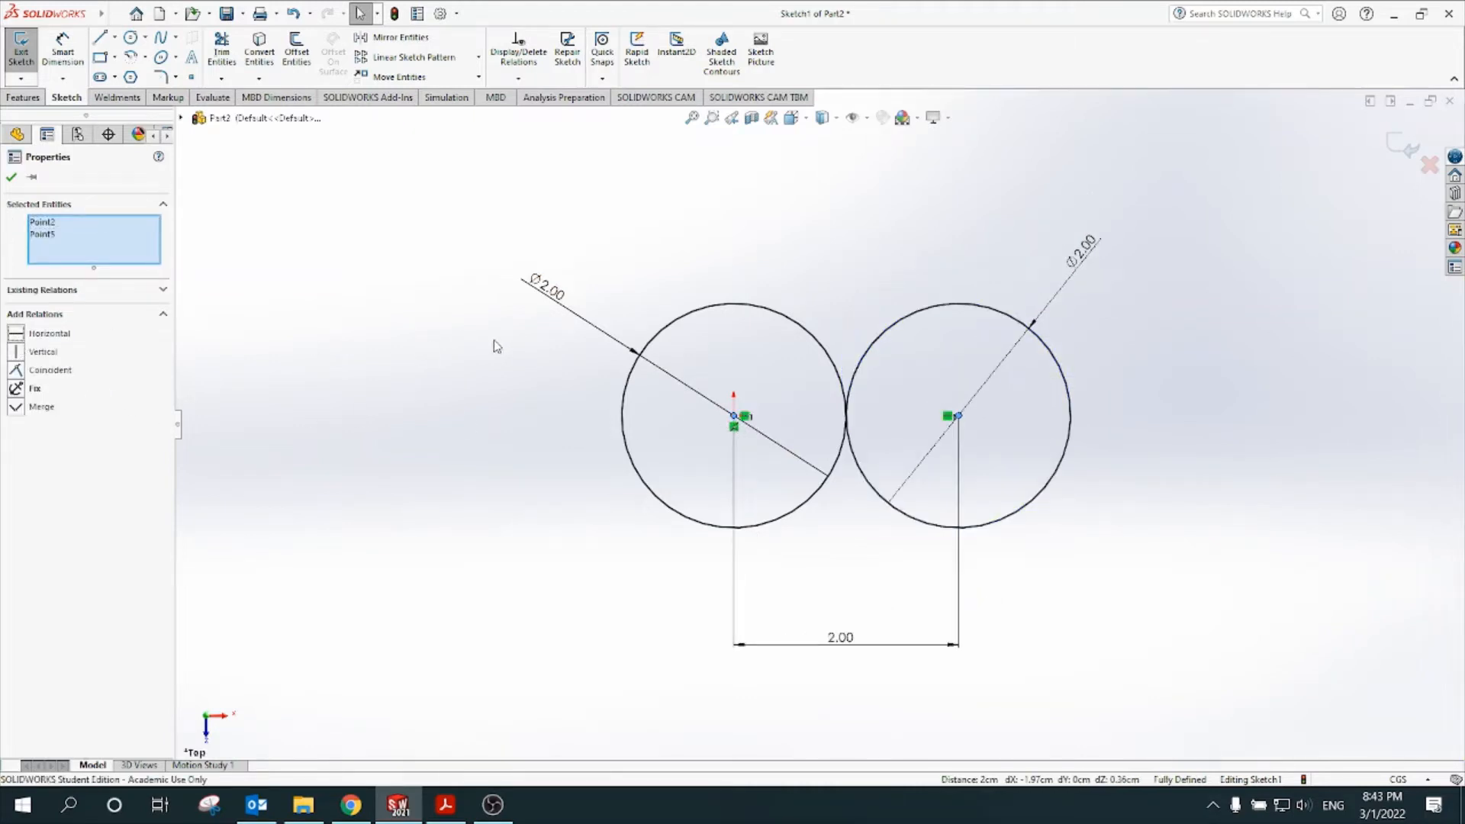
click(12, 177)
- Sketch a straight line joining the topmost points of the two circles
scroll(930, 379, down, 1)
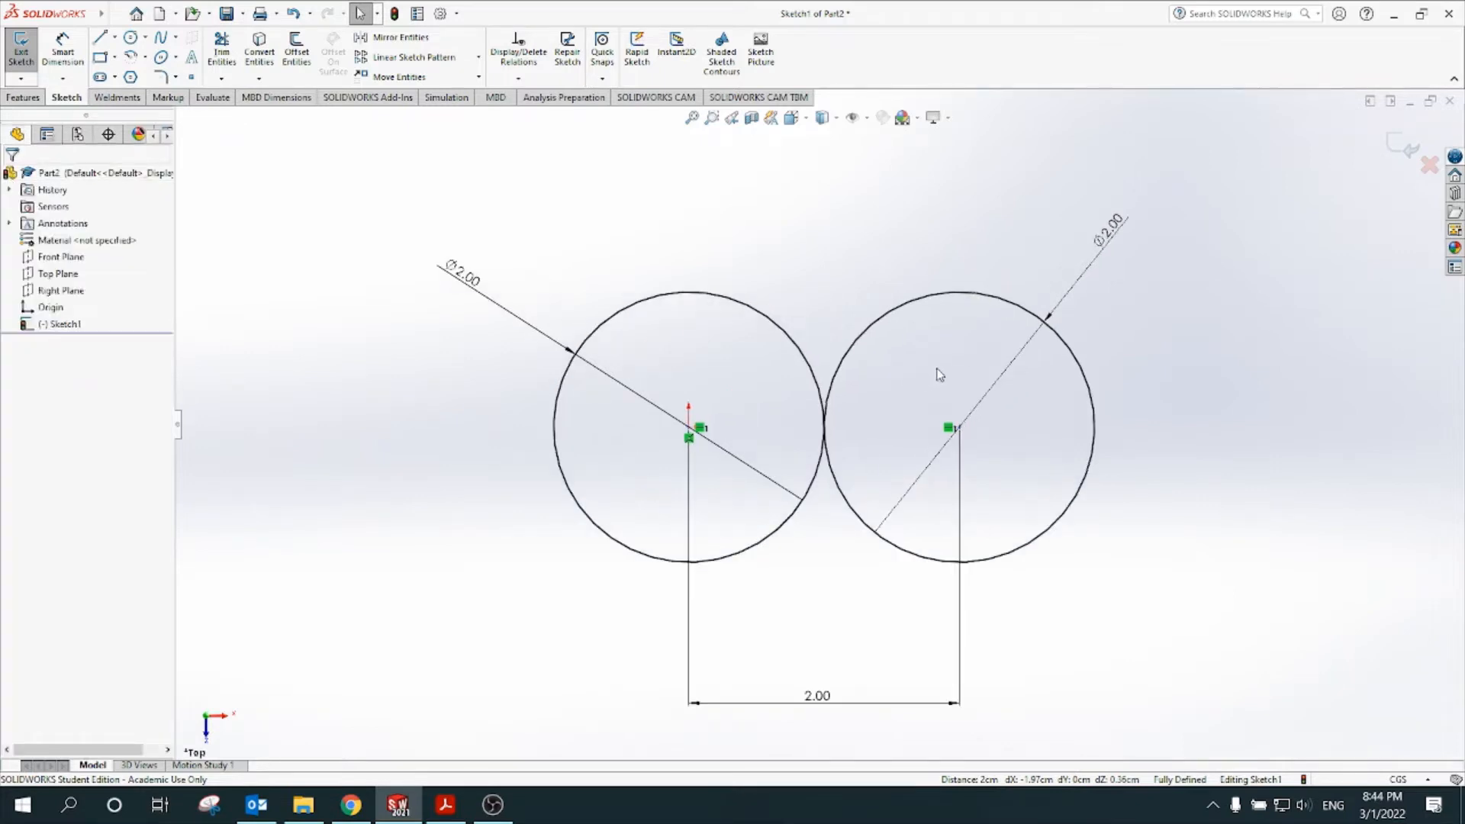
click(102, 40)
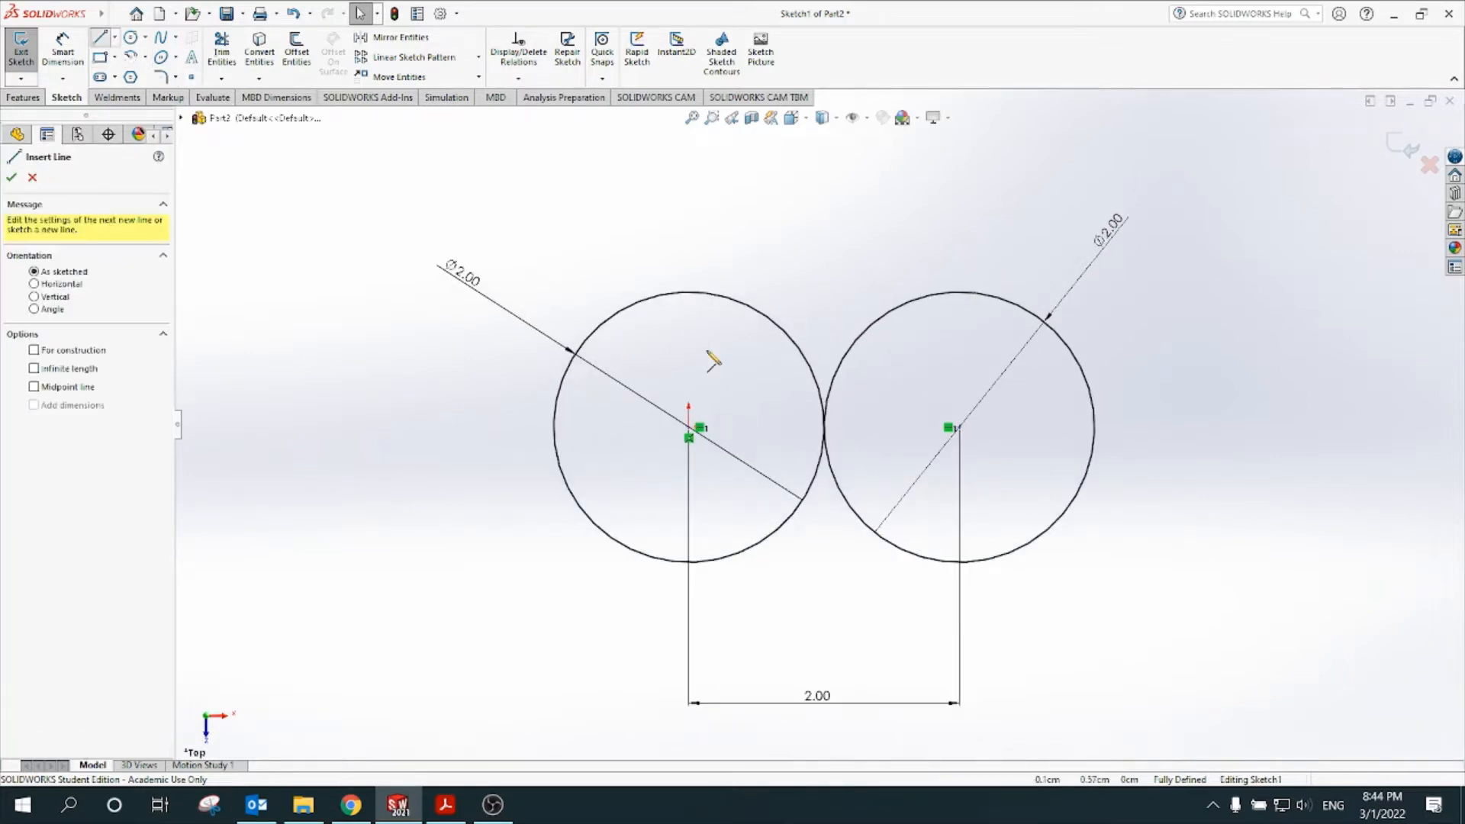
click(688, 292)
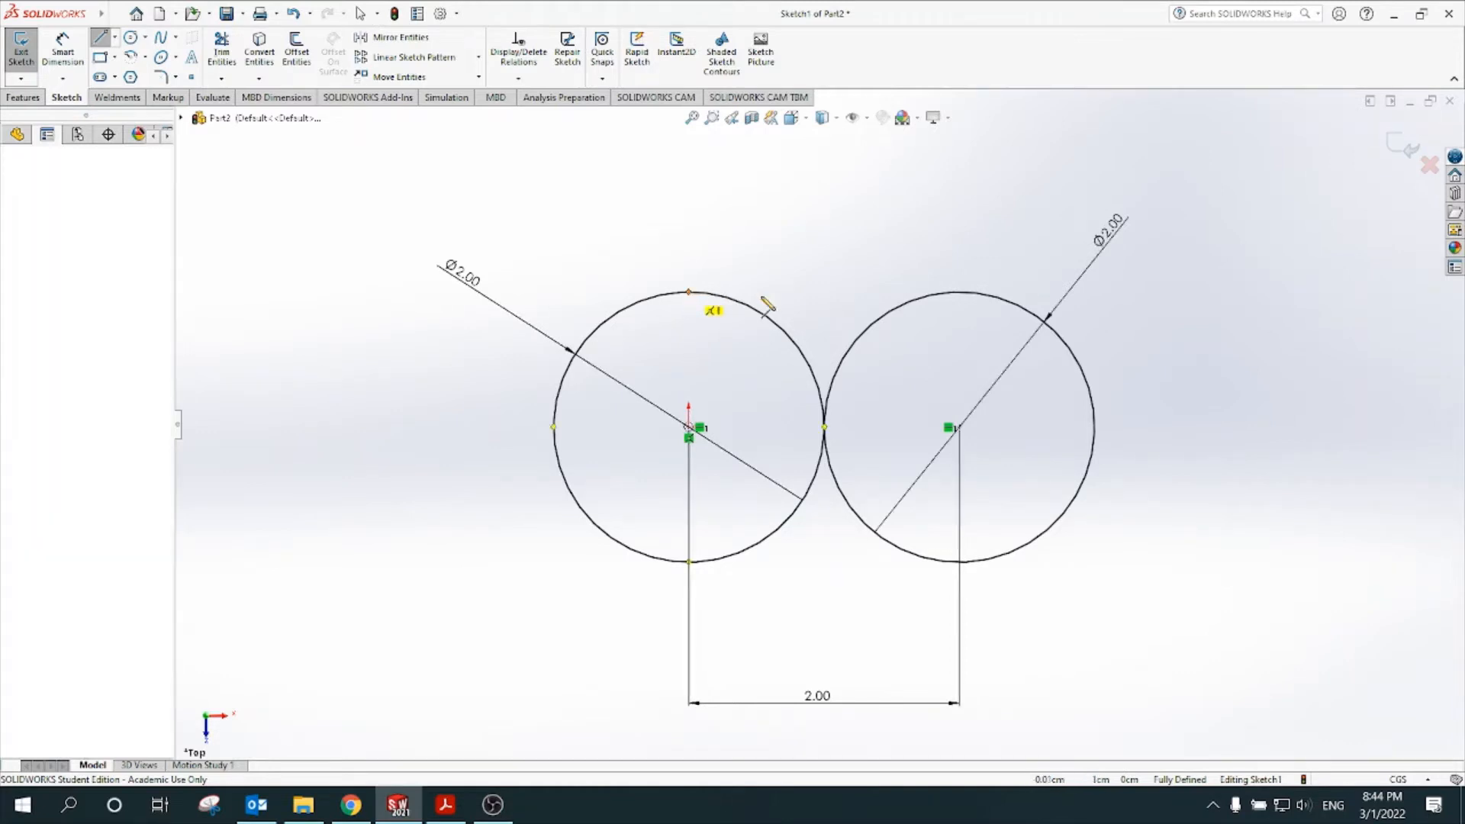
click(960, 293)
key(Return)
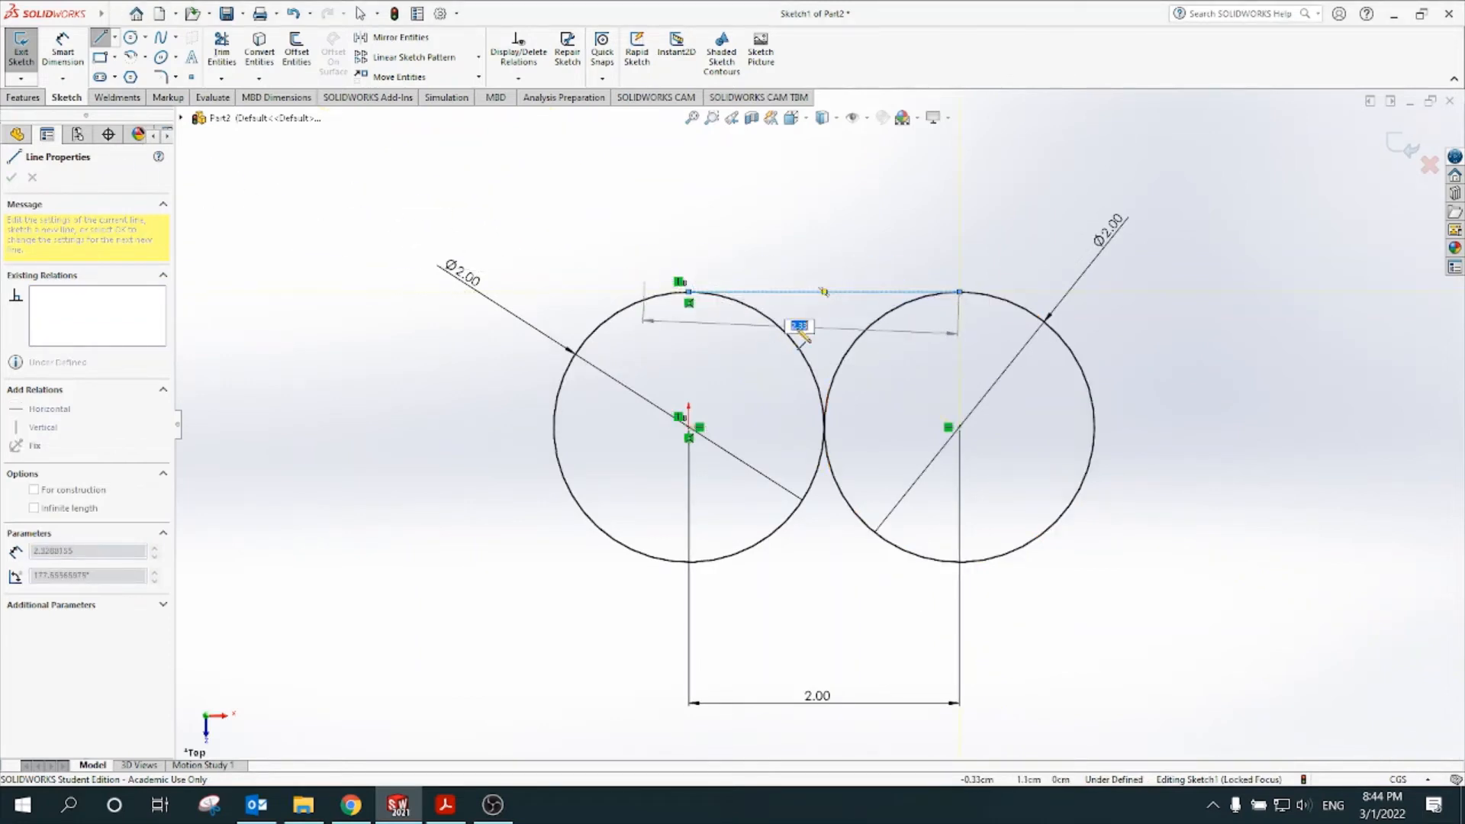
key(Escape)
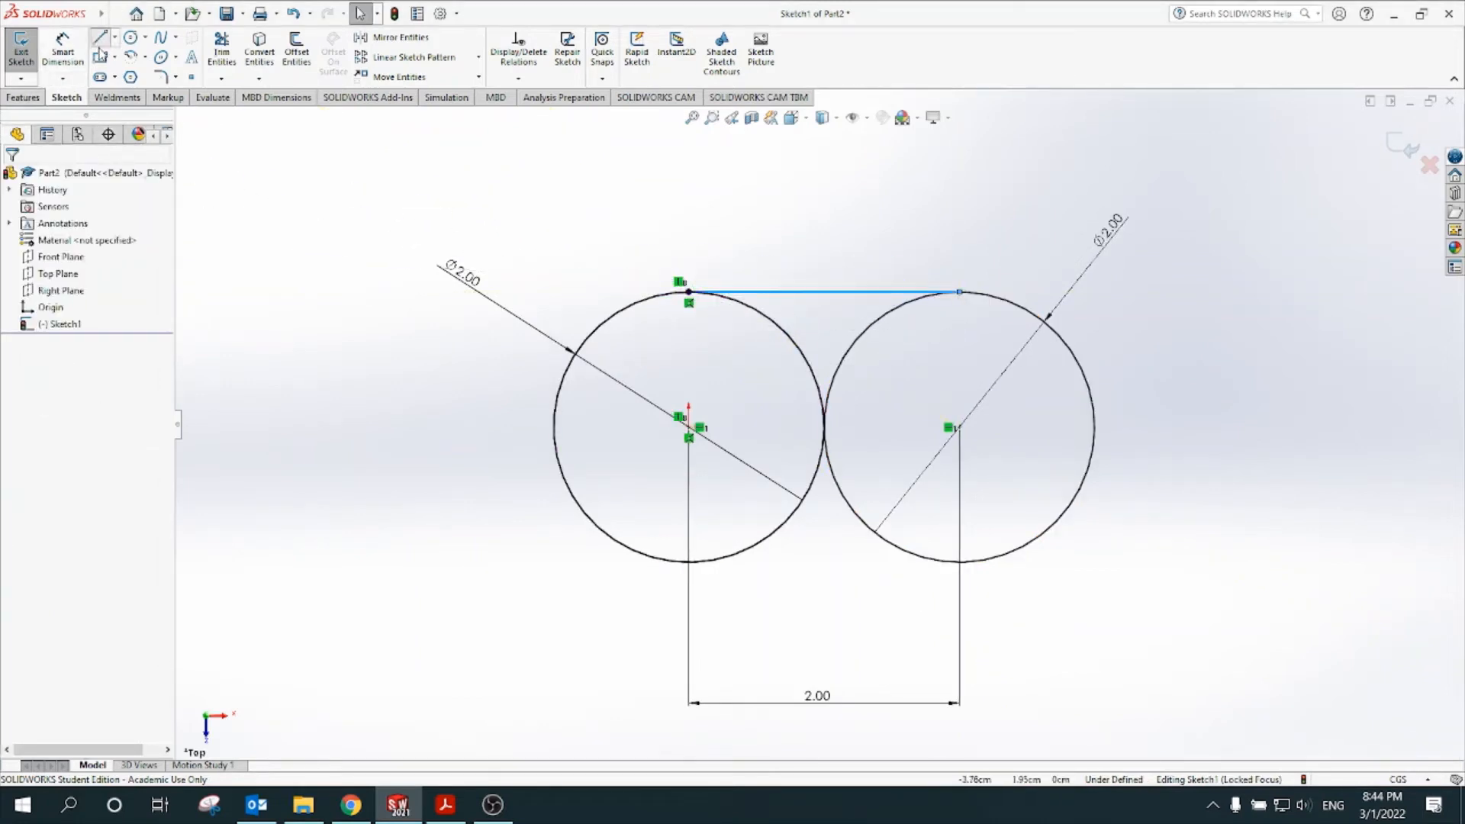
- Sketch a straight line about 2 cm long joining the bottommost points of the two circles
click(100, 37)
click(689, 562)
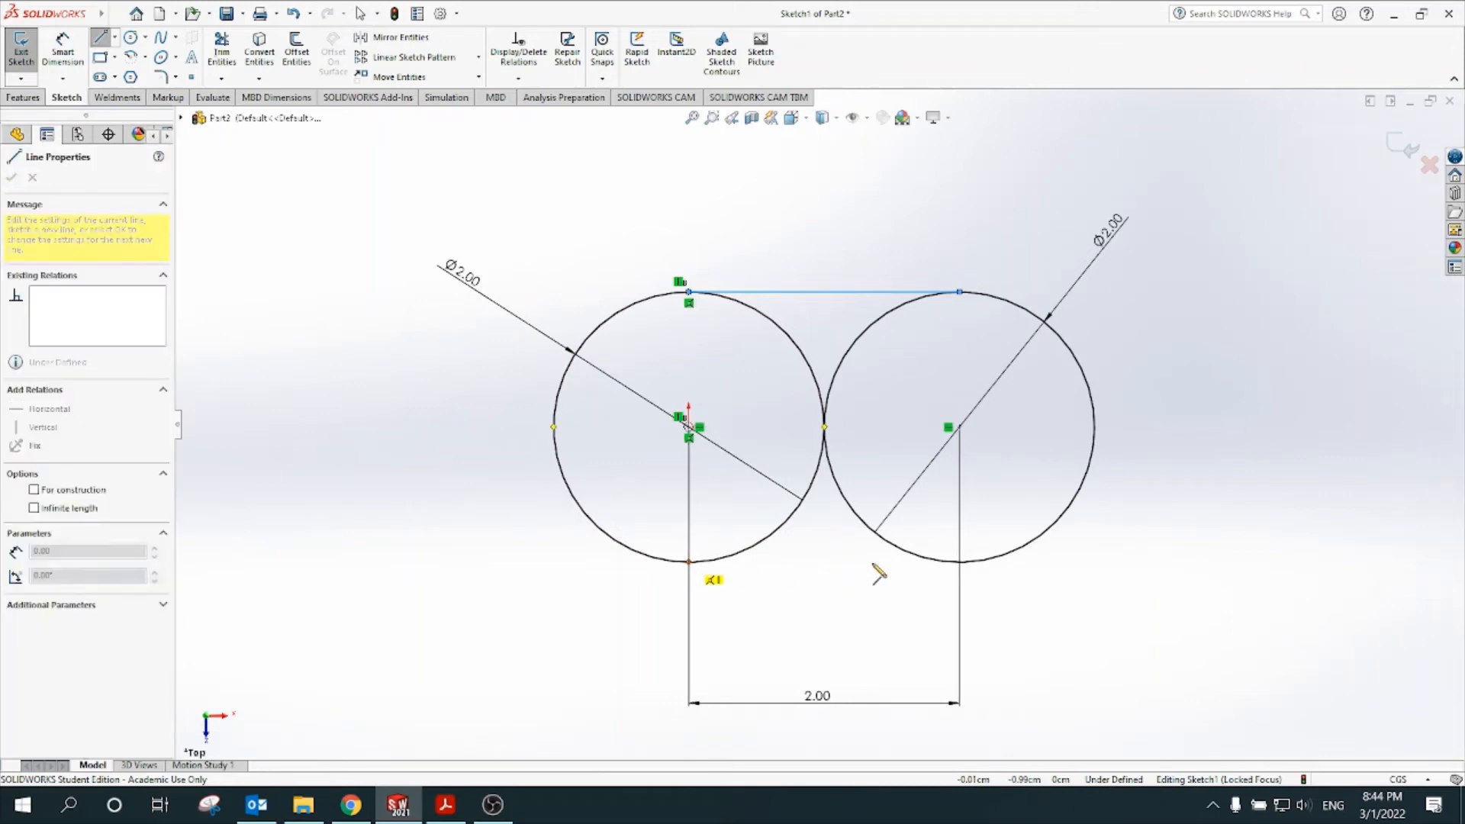
click(960, 563)
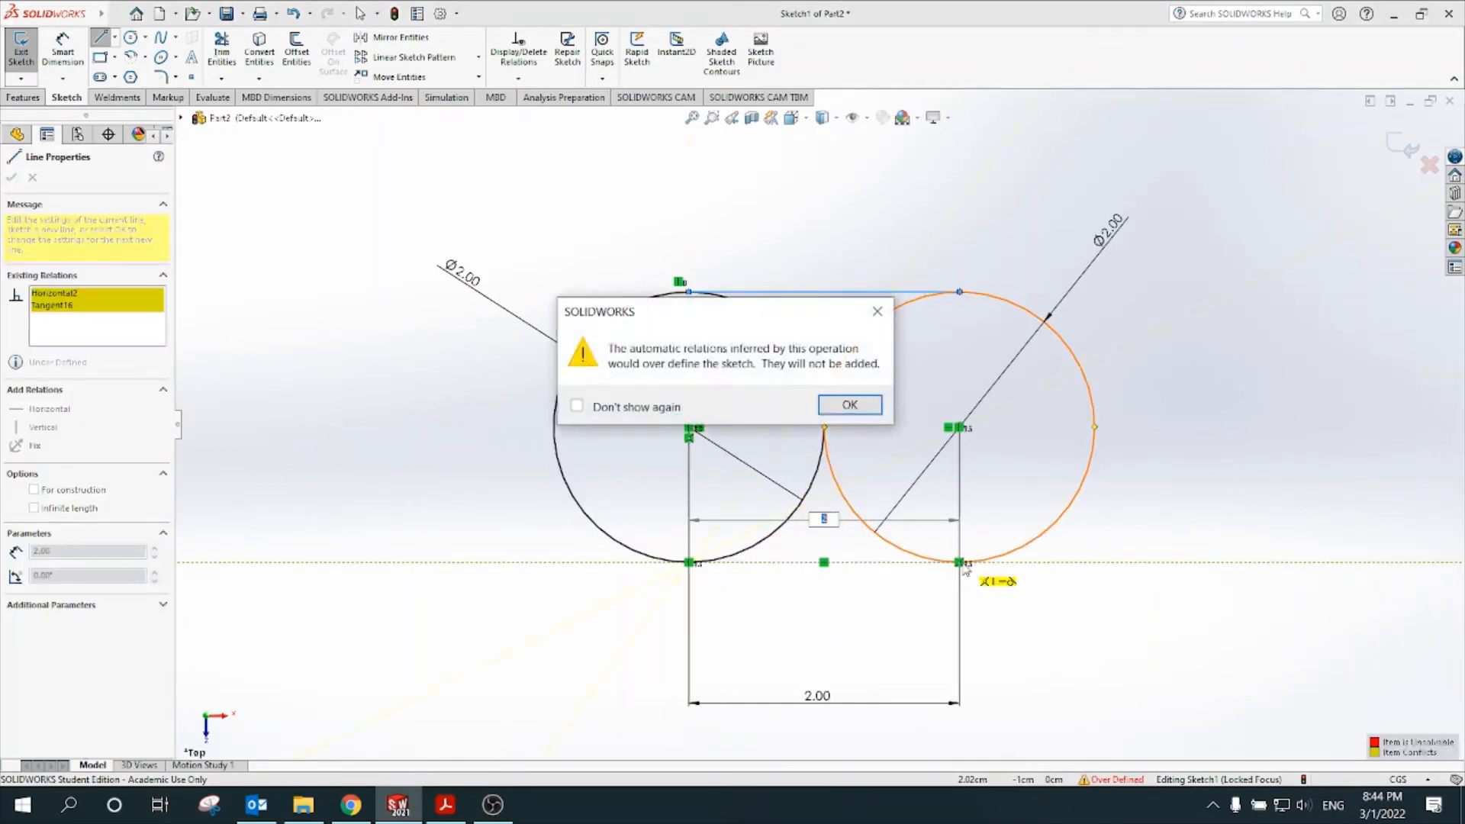
key(Return)
key(Escape)
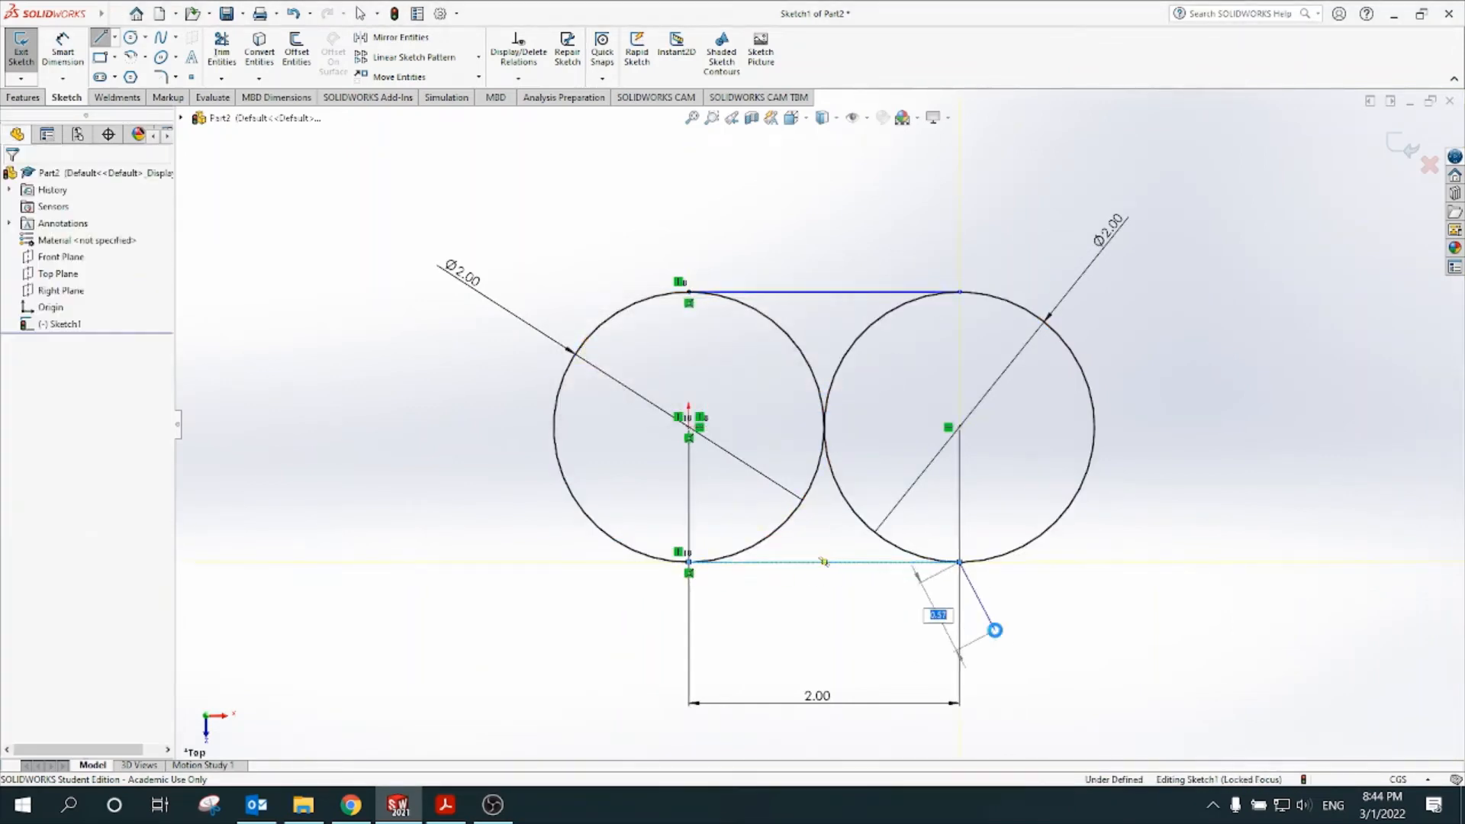
- Trim away the inner arcs of both circles with Power trim, leaving a closed slot-shaped outline
click(216, 49)
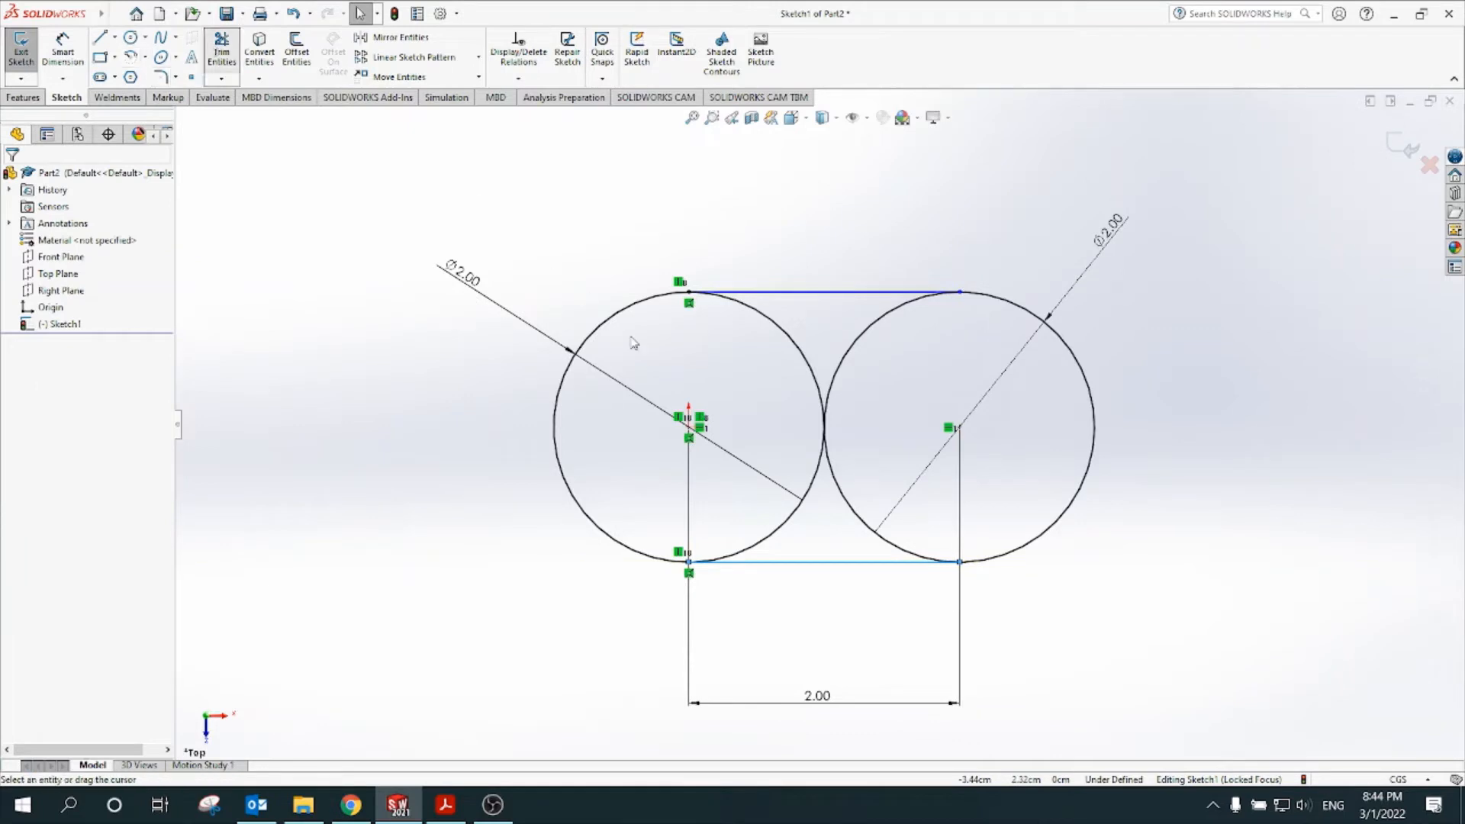
mouse_move(784, 351)
mouse_down()
mouse_move(803, 327)
mouse_move(876, 346)
mouse_move(857, 327)
mouse_up()
mouse_move(770, 525)
mouse_down()
mouse_move(827, 524)
mouse_move(857, 501)
mouse_move(819, 524)
mouse_up()
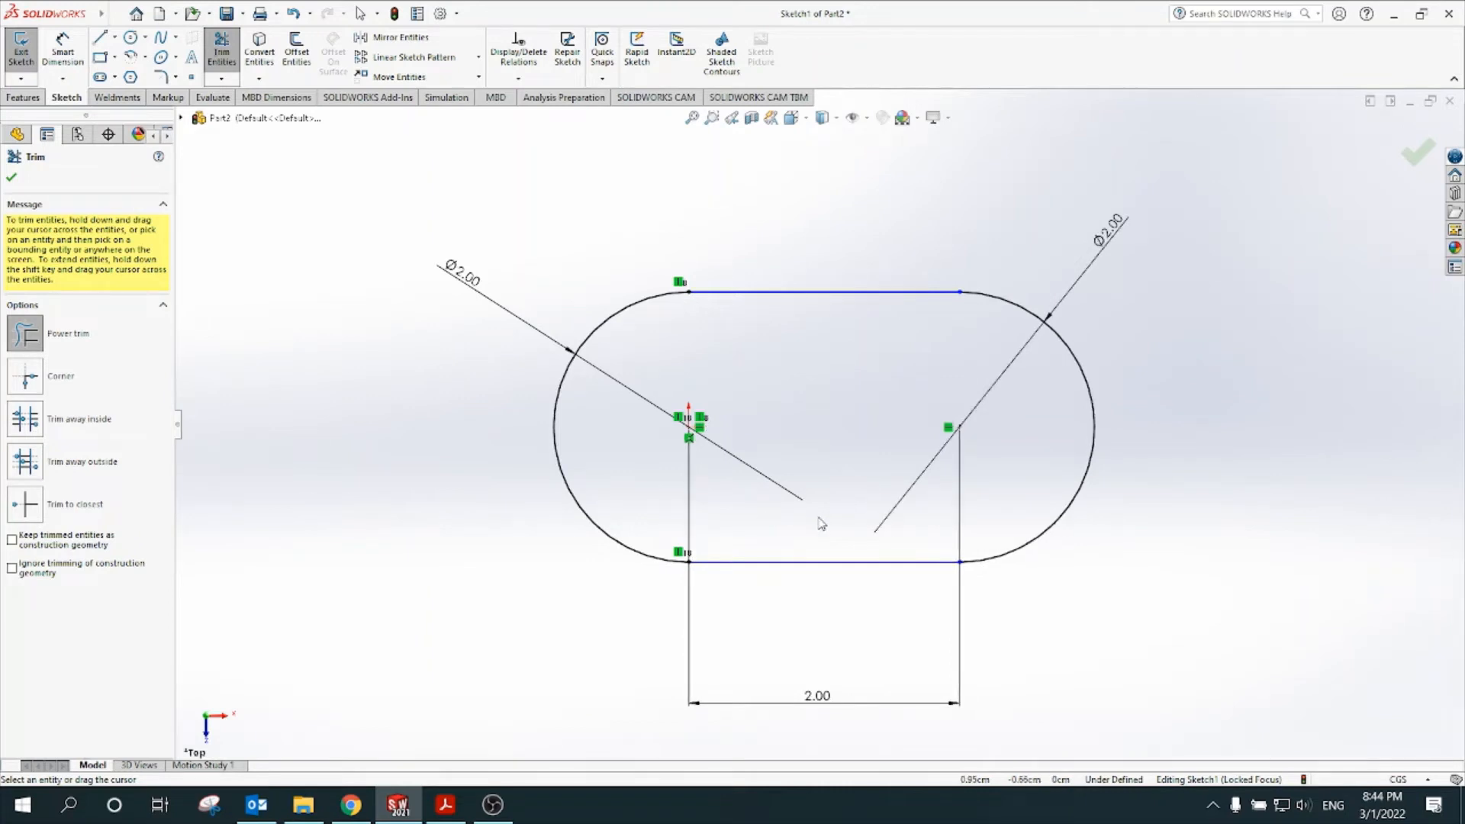
key(Escape)
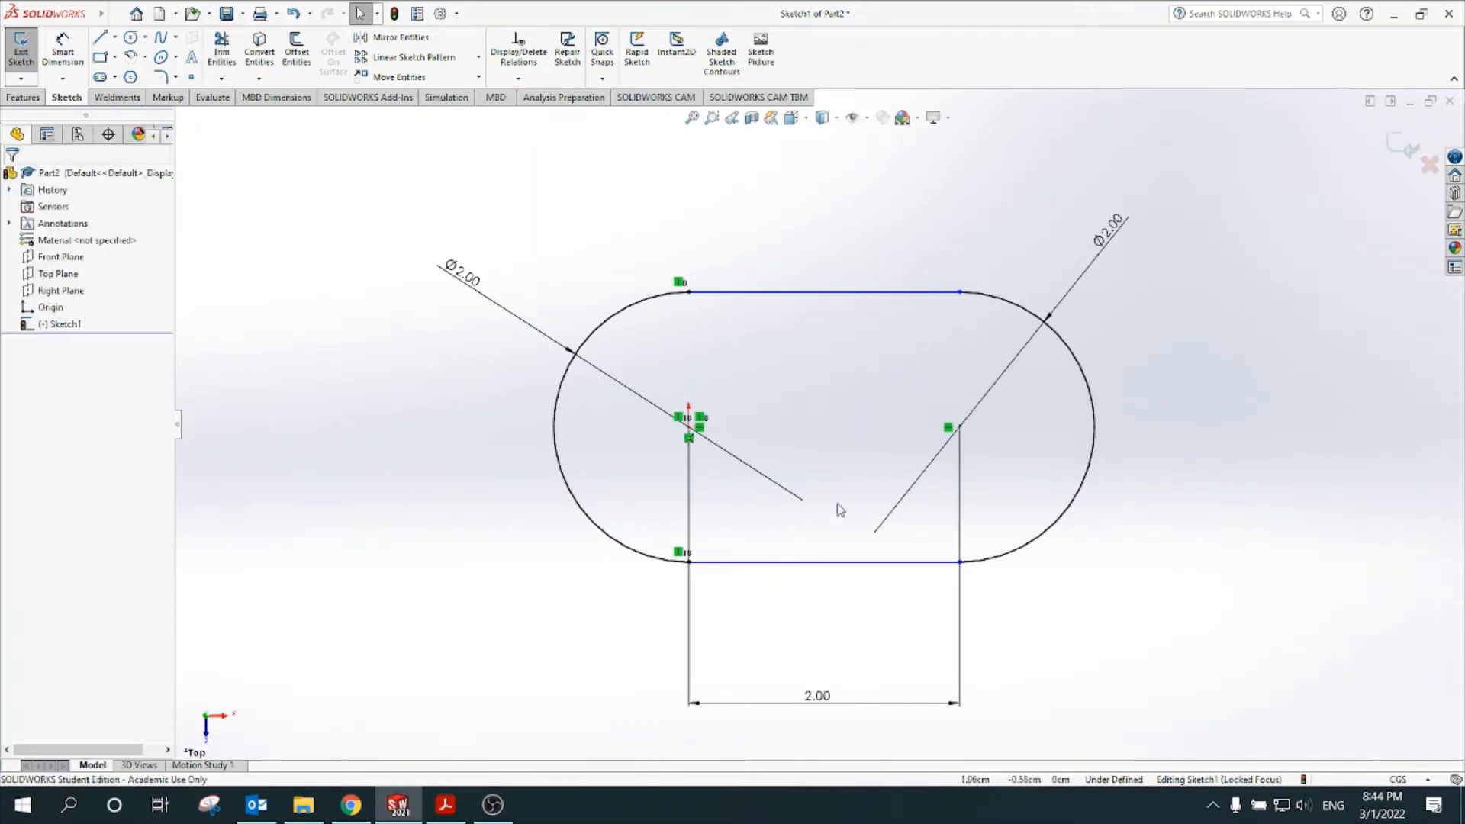
- Dimension the upper and lower straight lines of the slot outline as 2 cm each and close the sketch
click(62, 49)
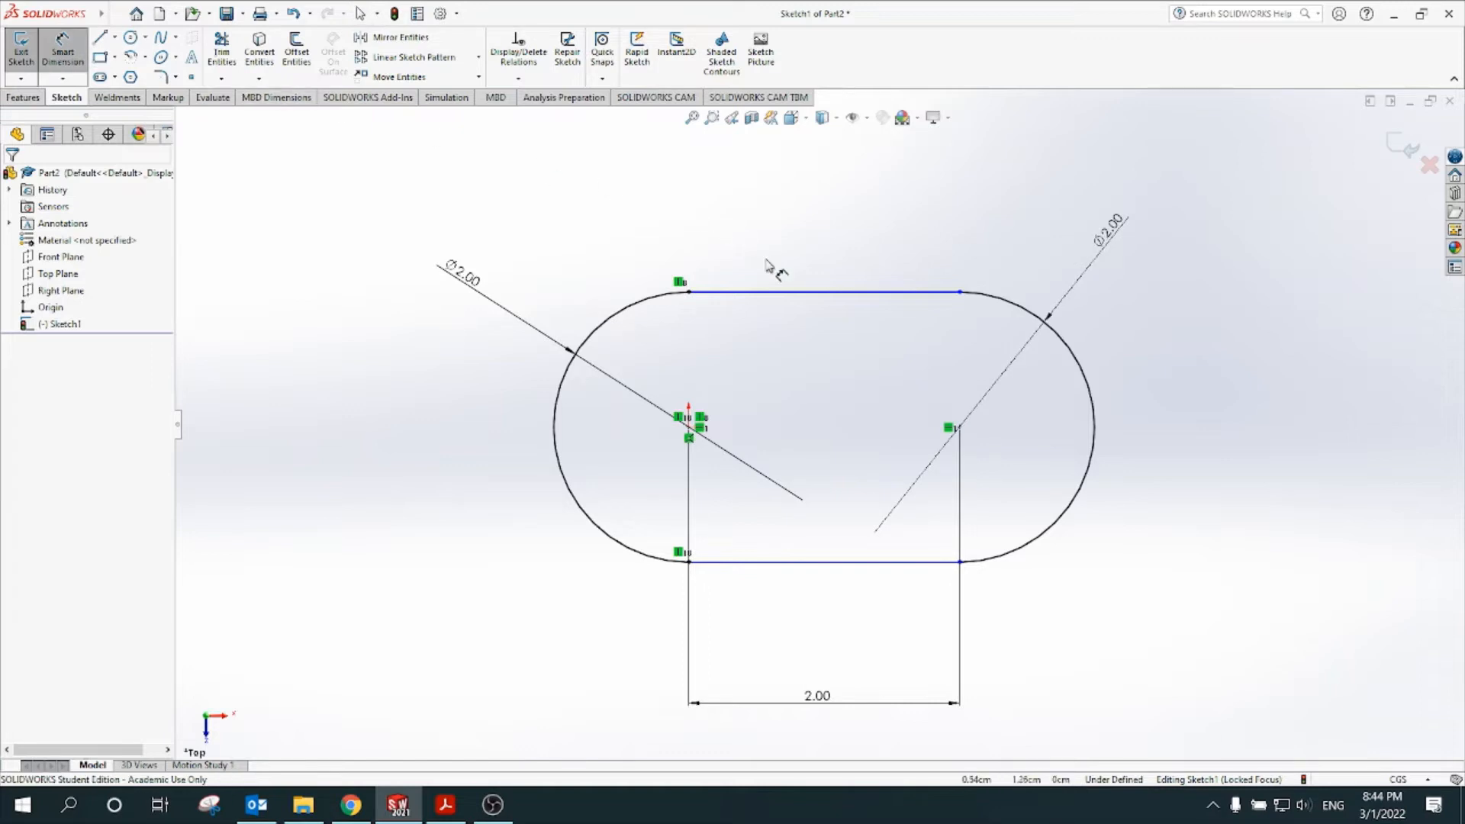
click(821, 292)
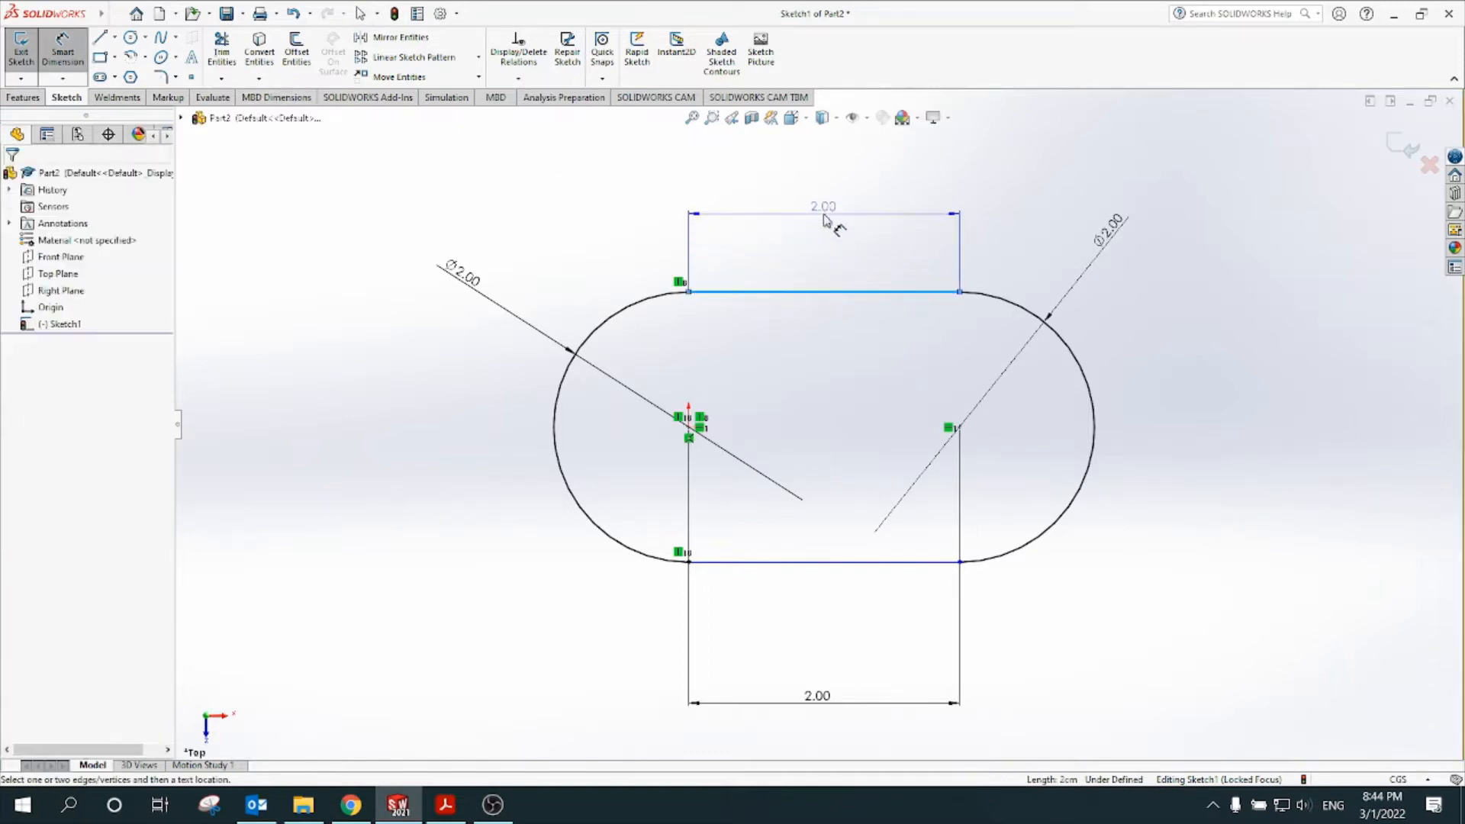
click(824, 221)
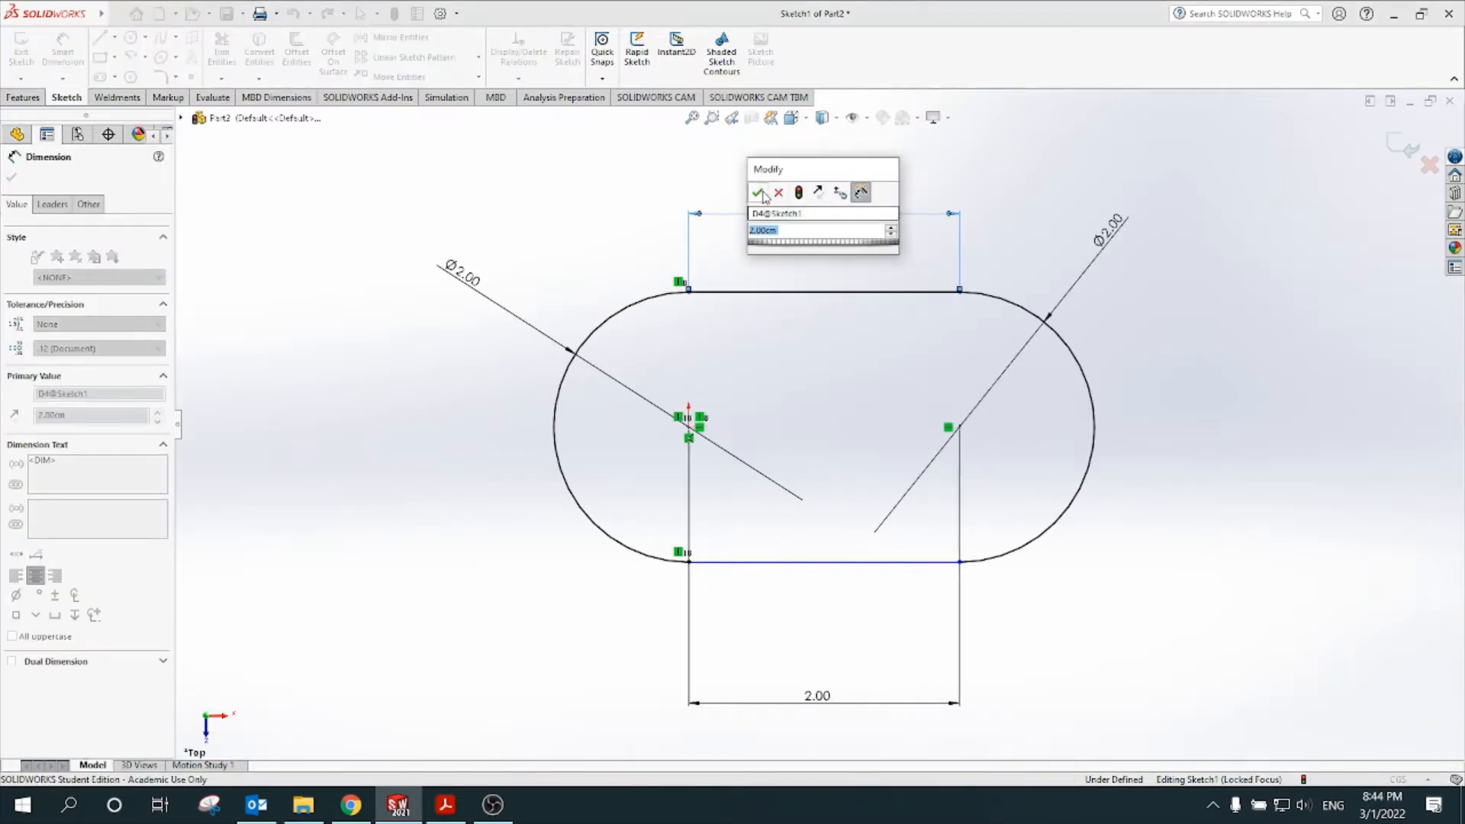
click(760, 193)
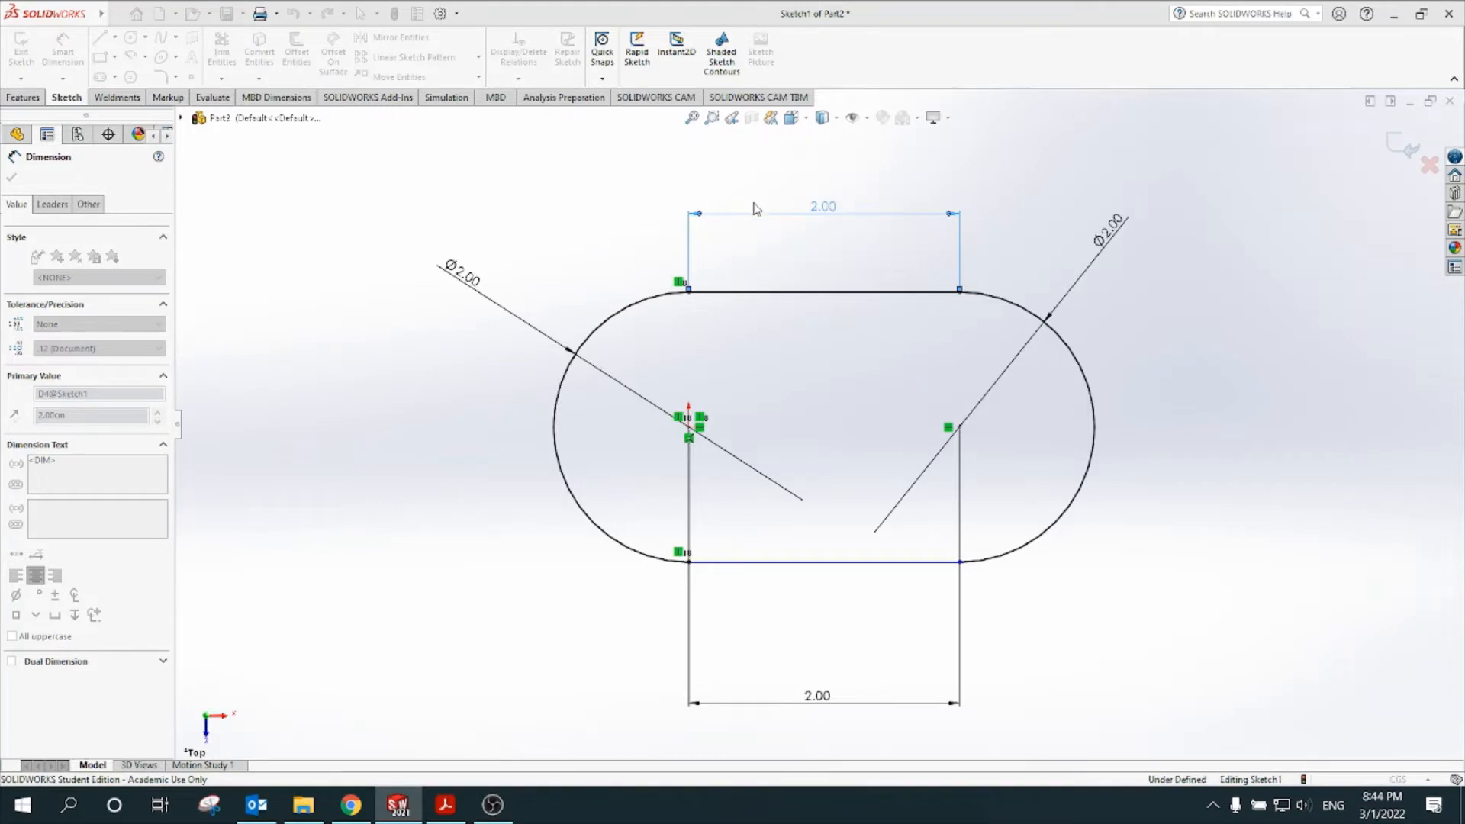
click(842, 563)
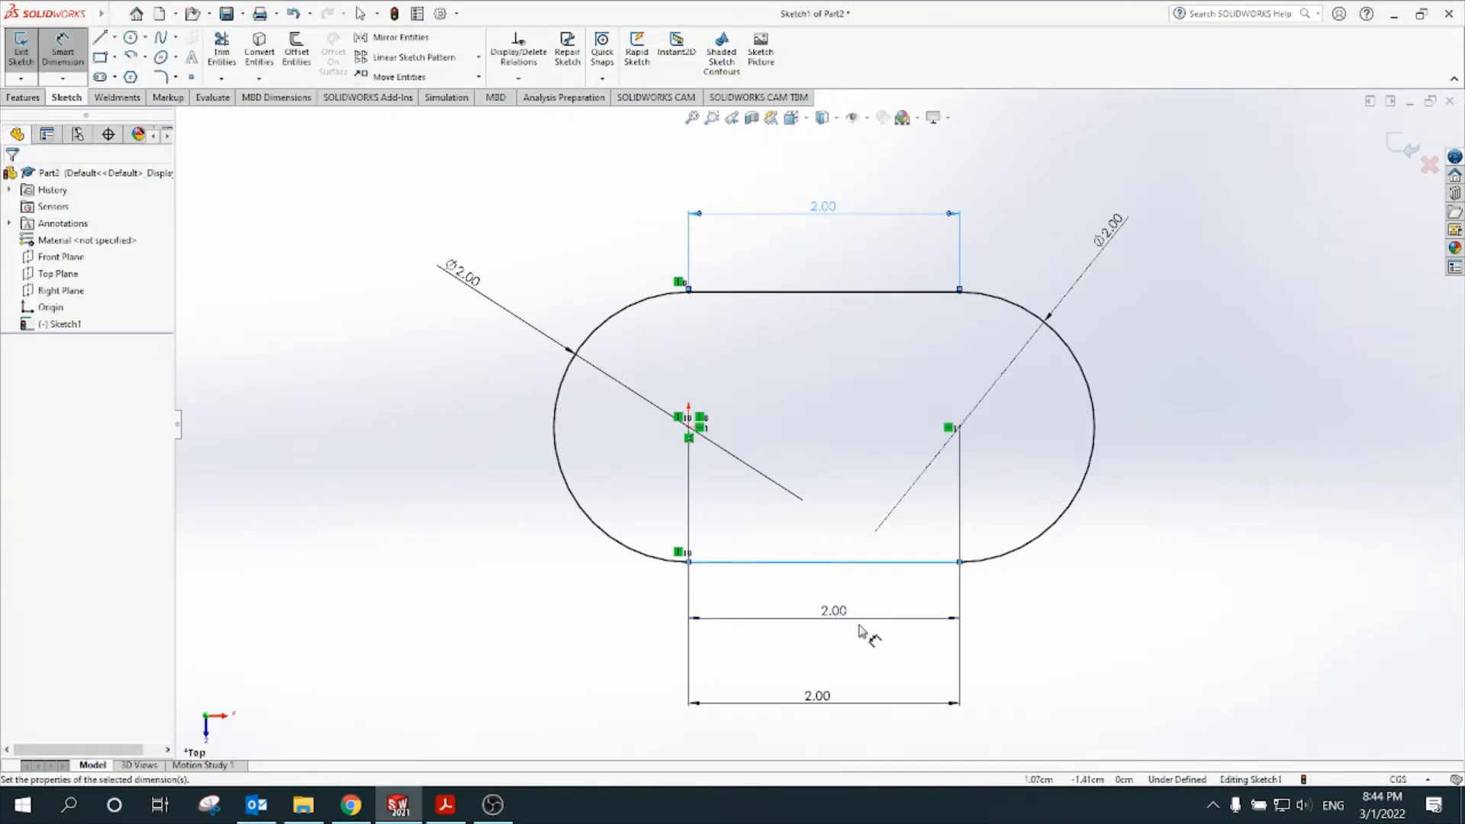
click(855, 633)
click(769, 597)
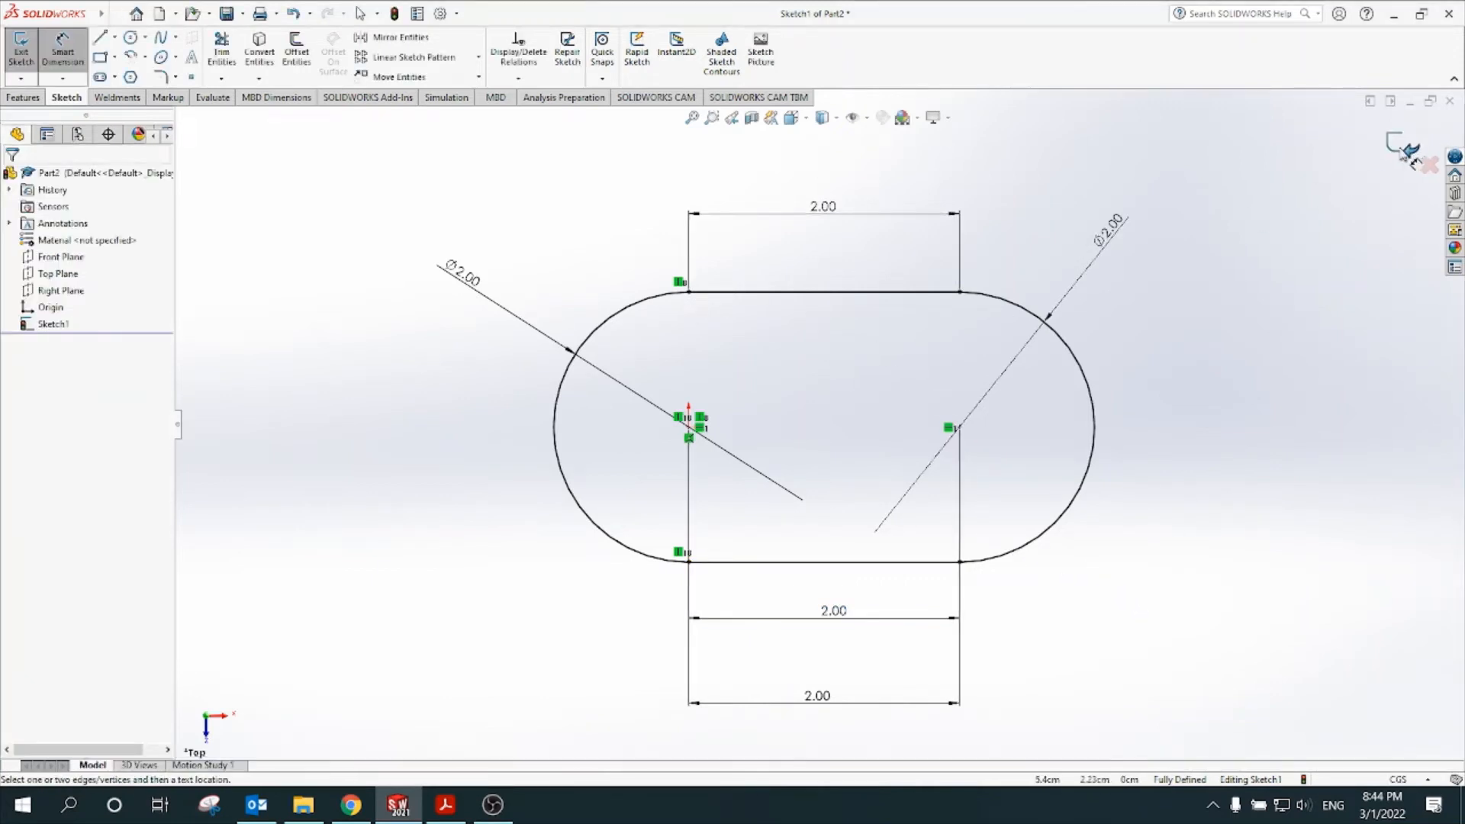
click(1403, 145)
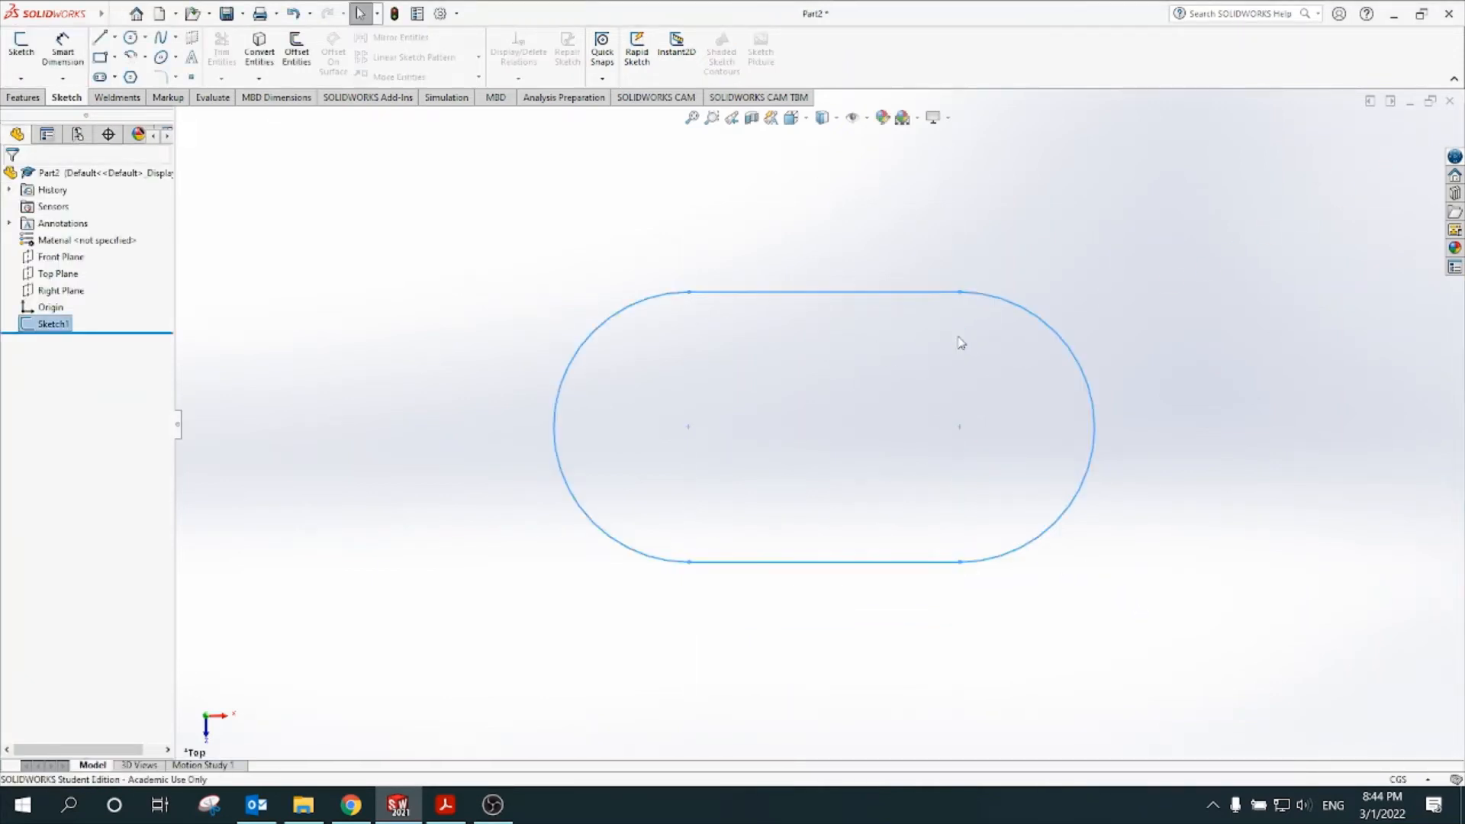
- Extrude the slot-shaped base profile as a blind boss 0.25 cm thick, checking the thickness in the Tut 4 PDF drawing
click(23, 97)
click(27, 48)
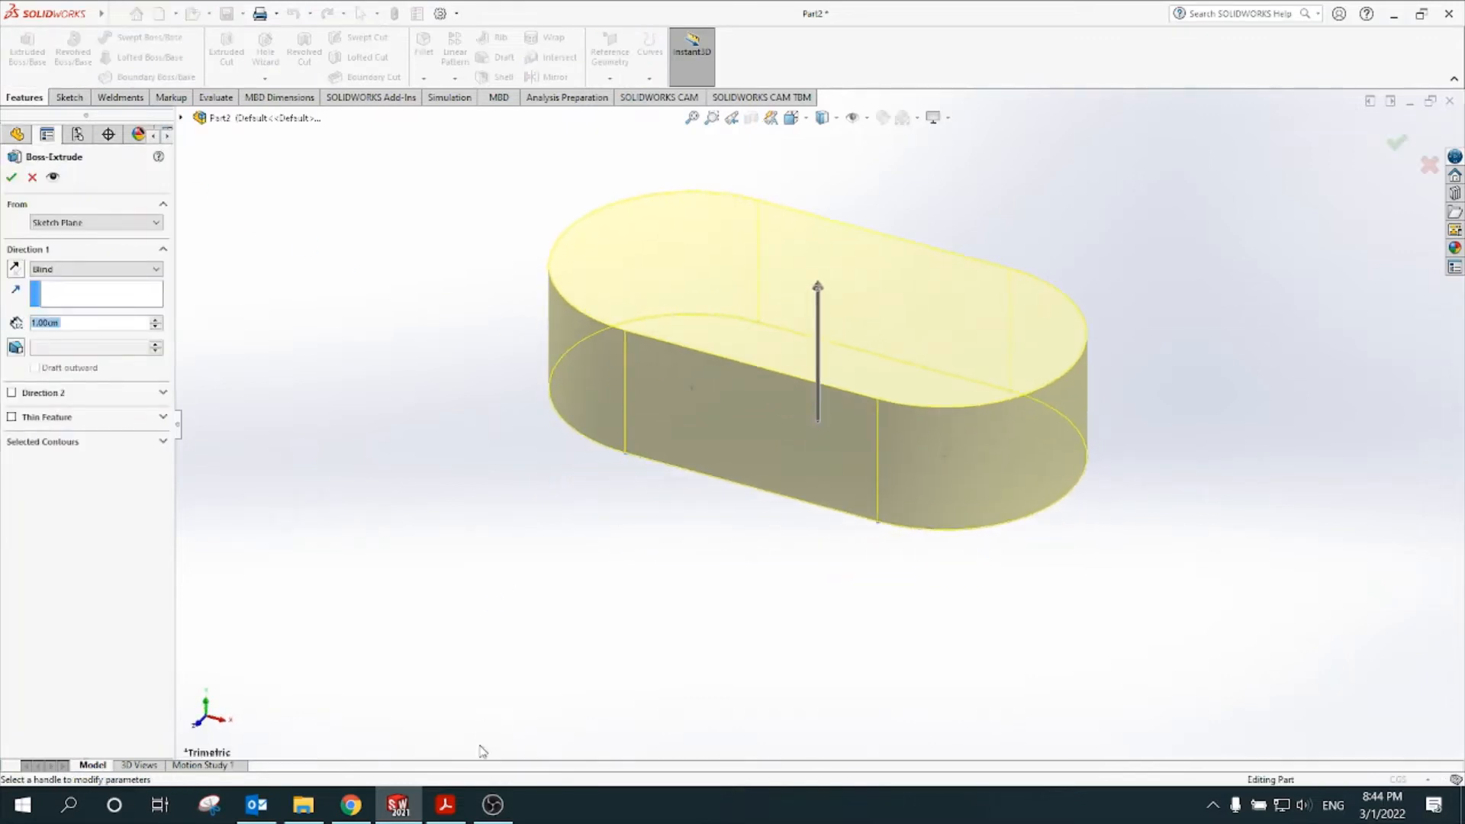
click(447, 814)
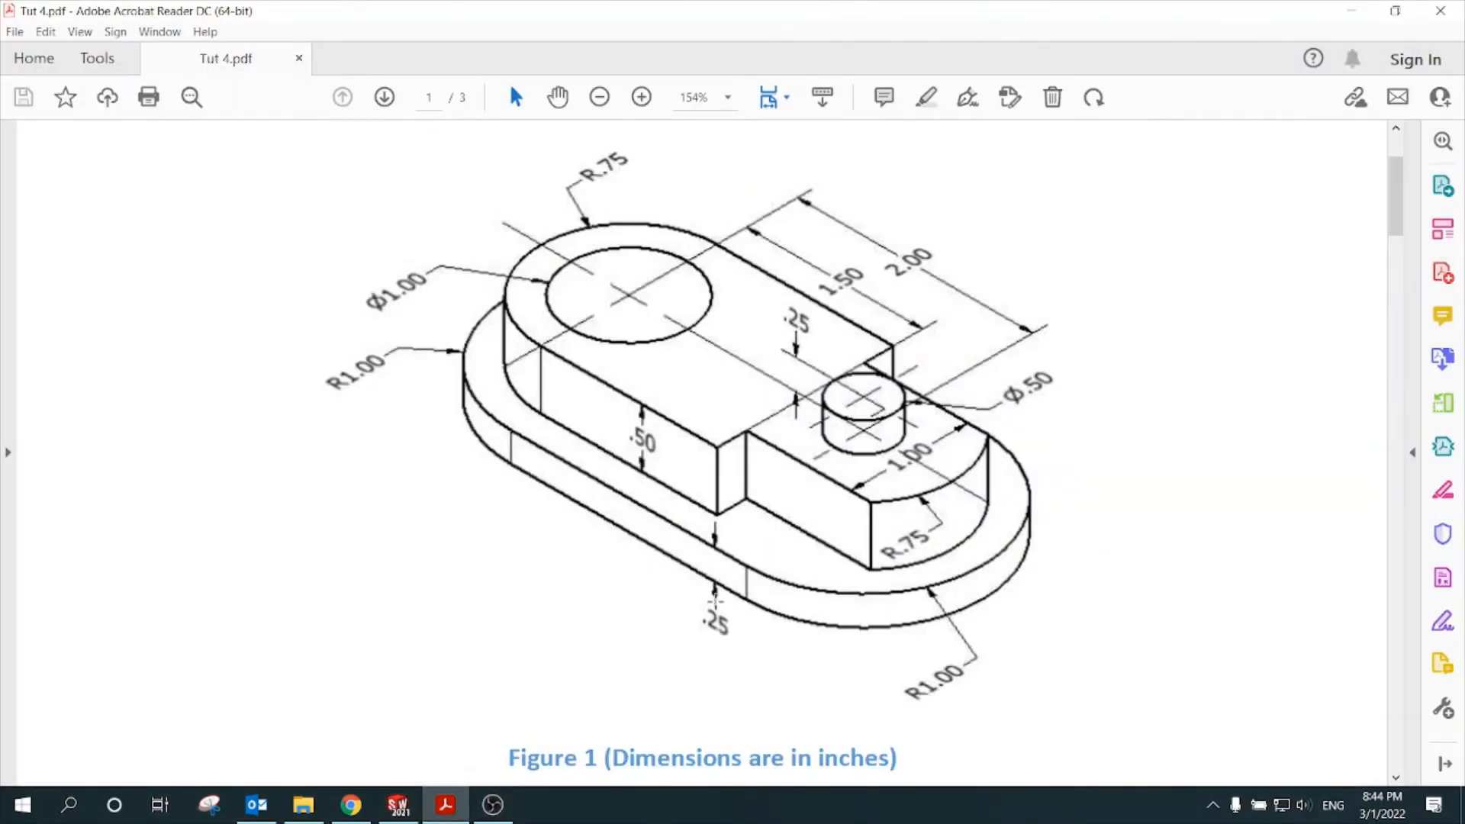
click(398, 804)
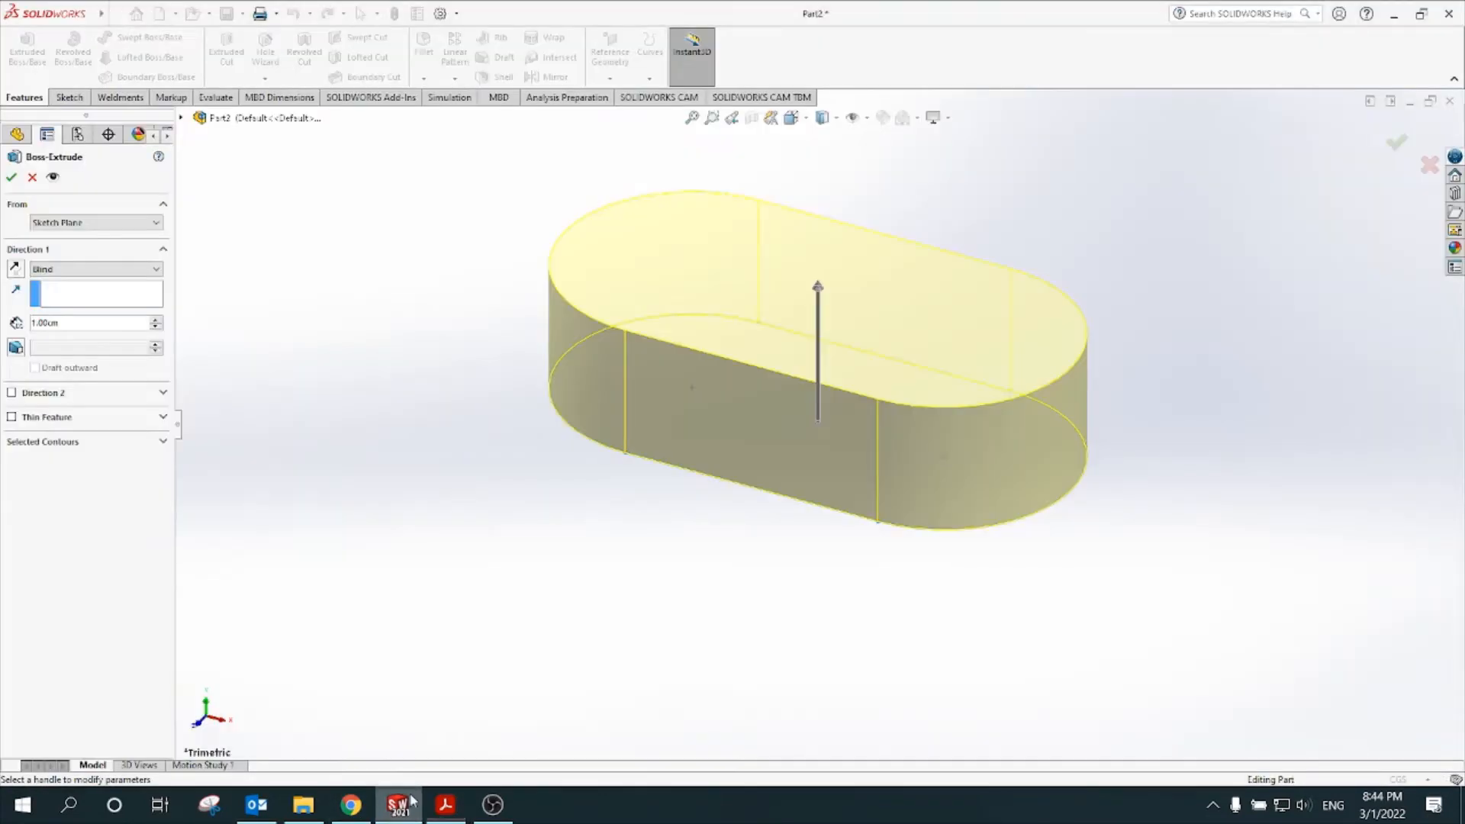
double_click(55, 324)
key(BackSpace)
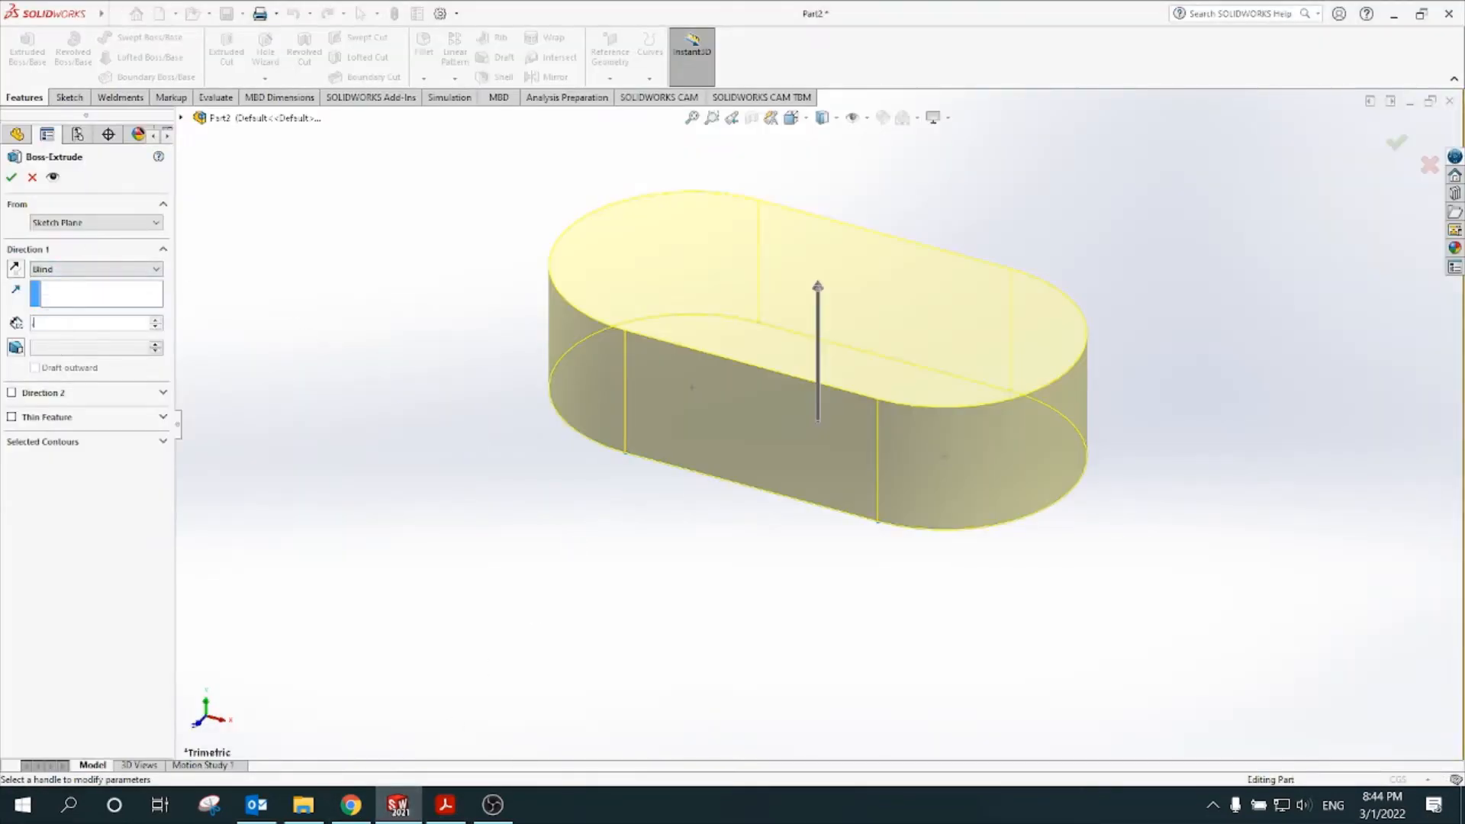
text(0.25)
key(Return)
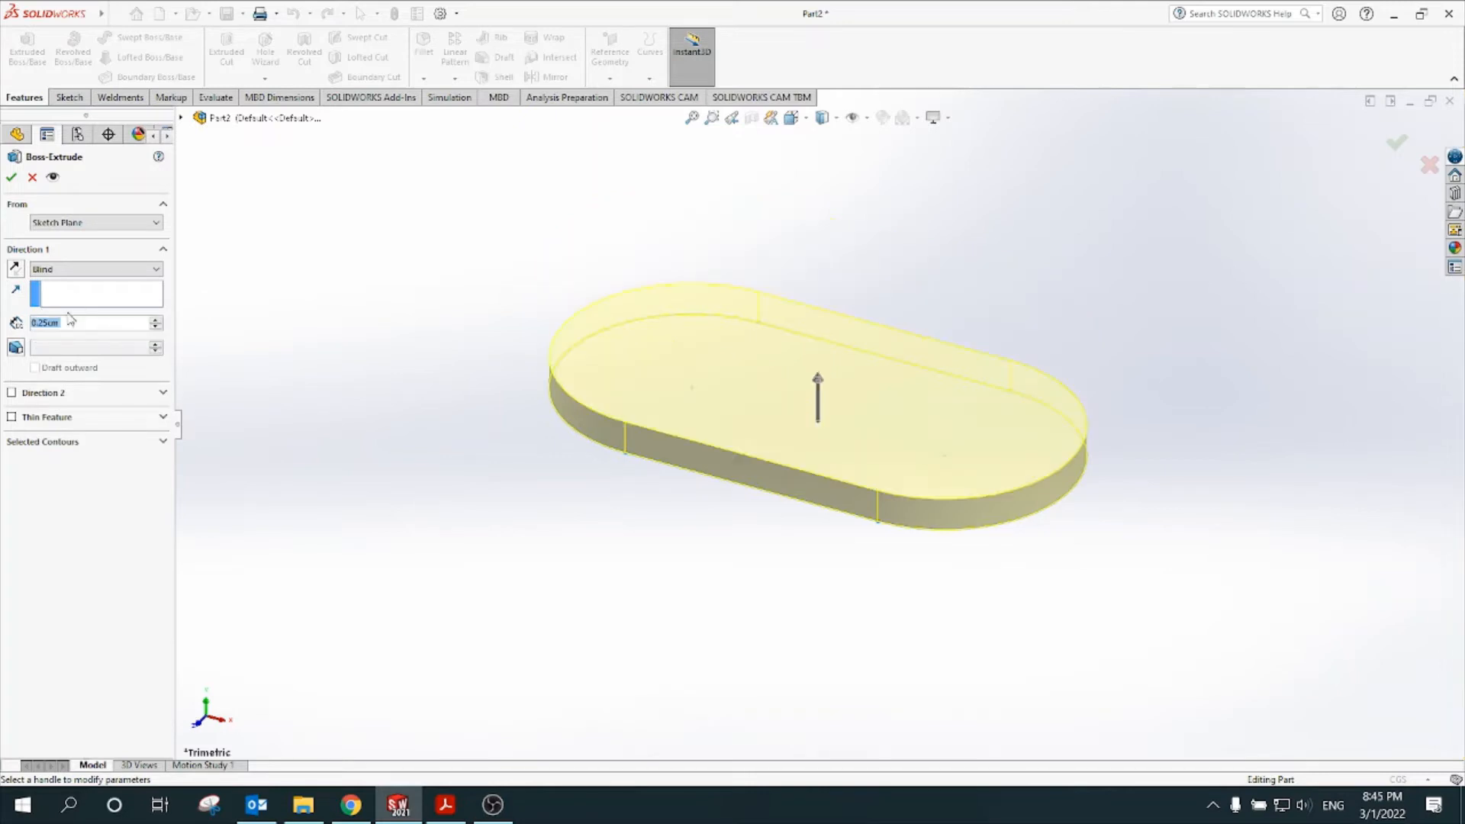
click(12, 178)
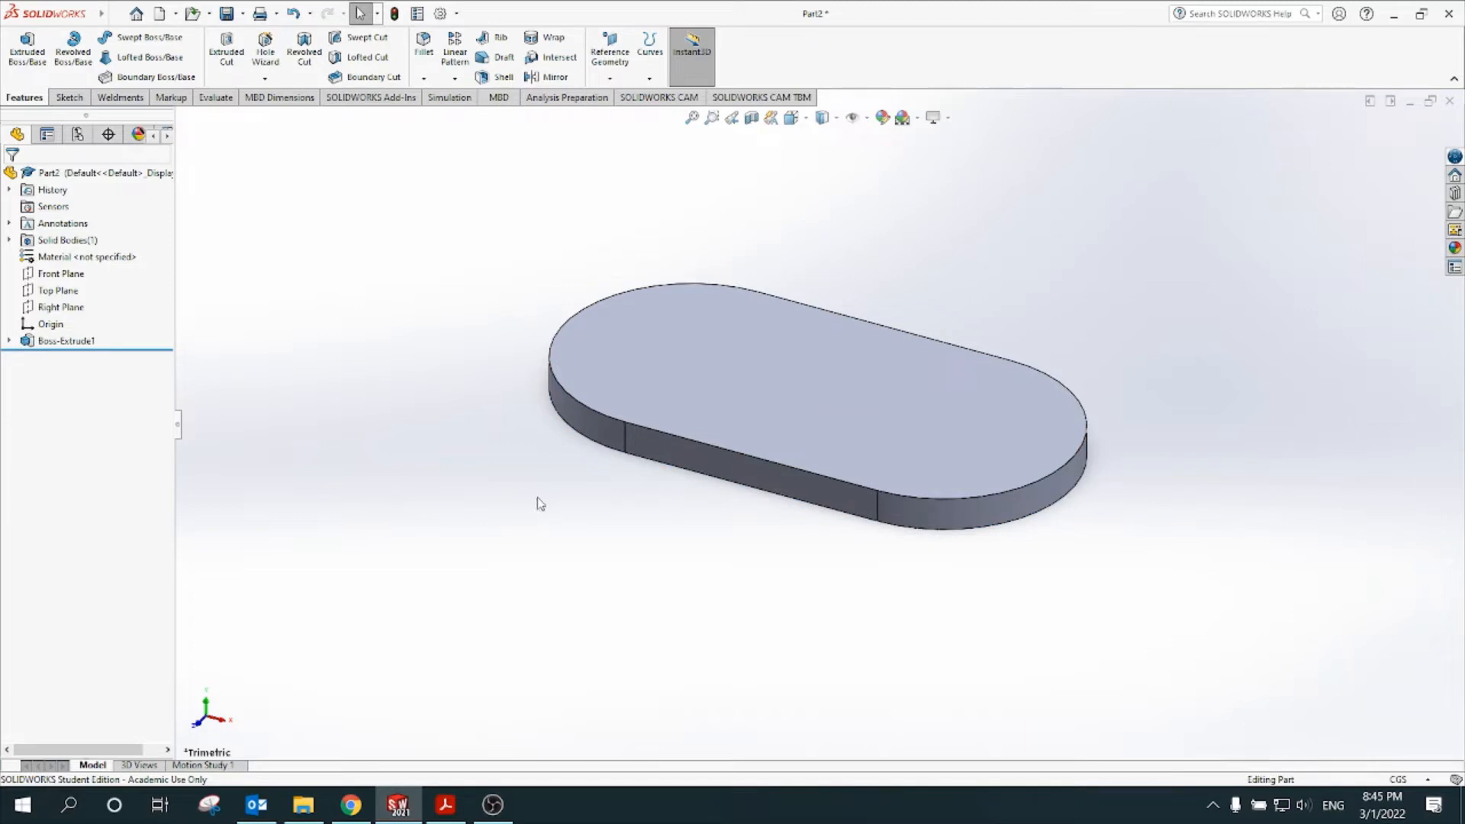
- Start a new sketch on the base plate's top face, viewed from straight above
click(737, 368)
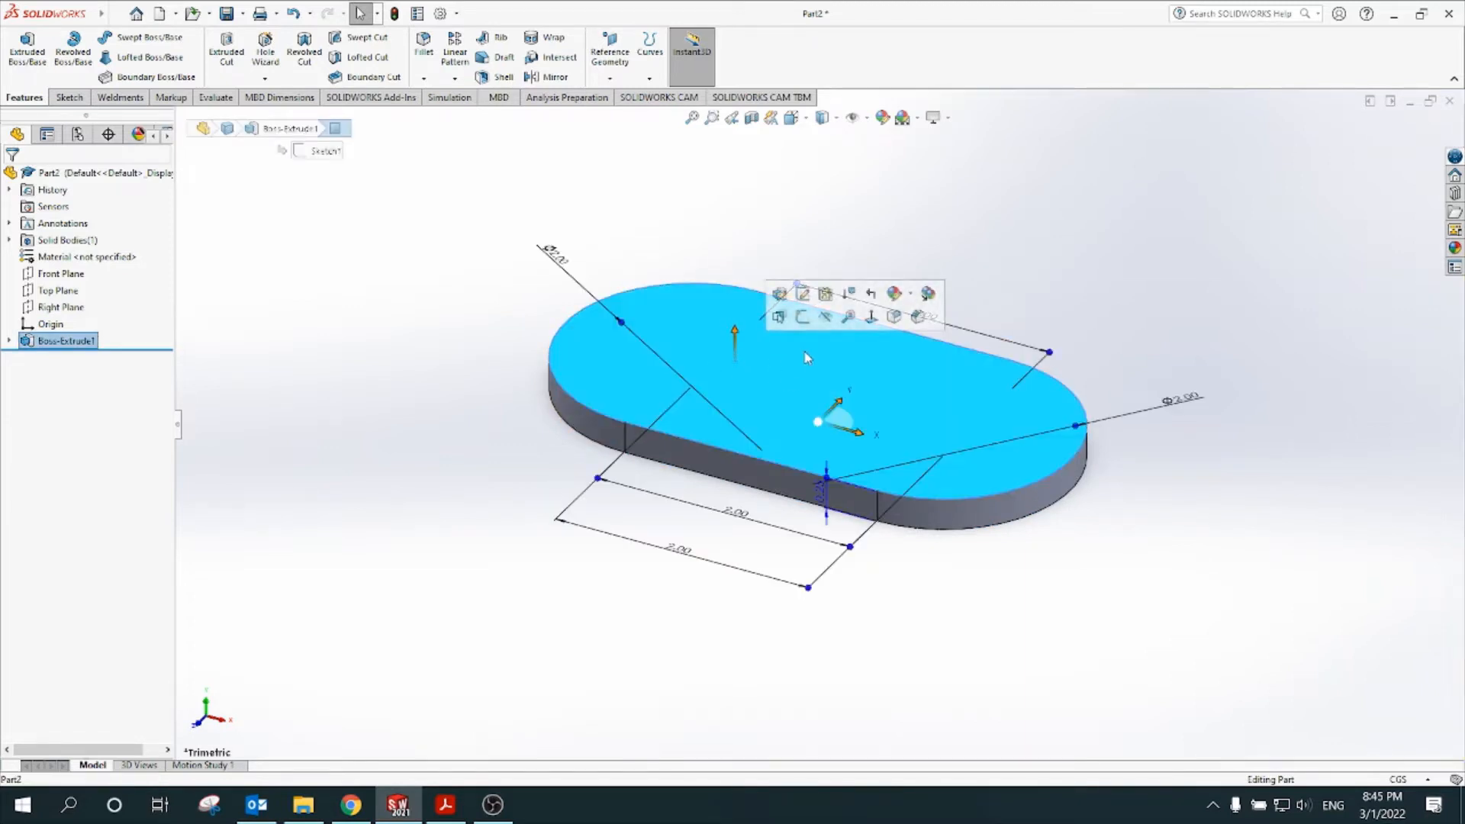
click(802, 316)
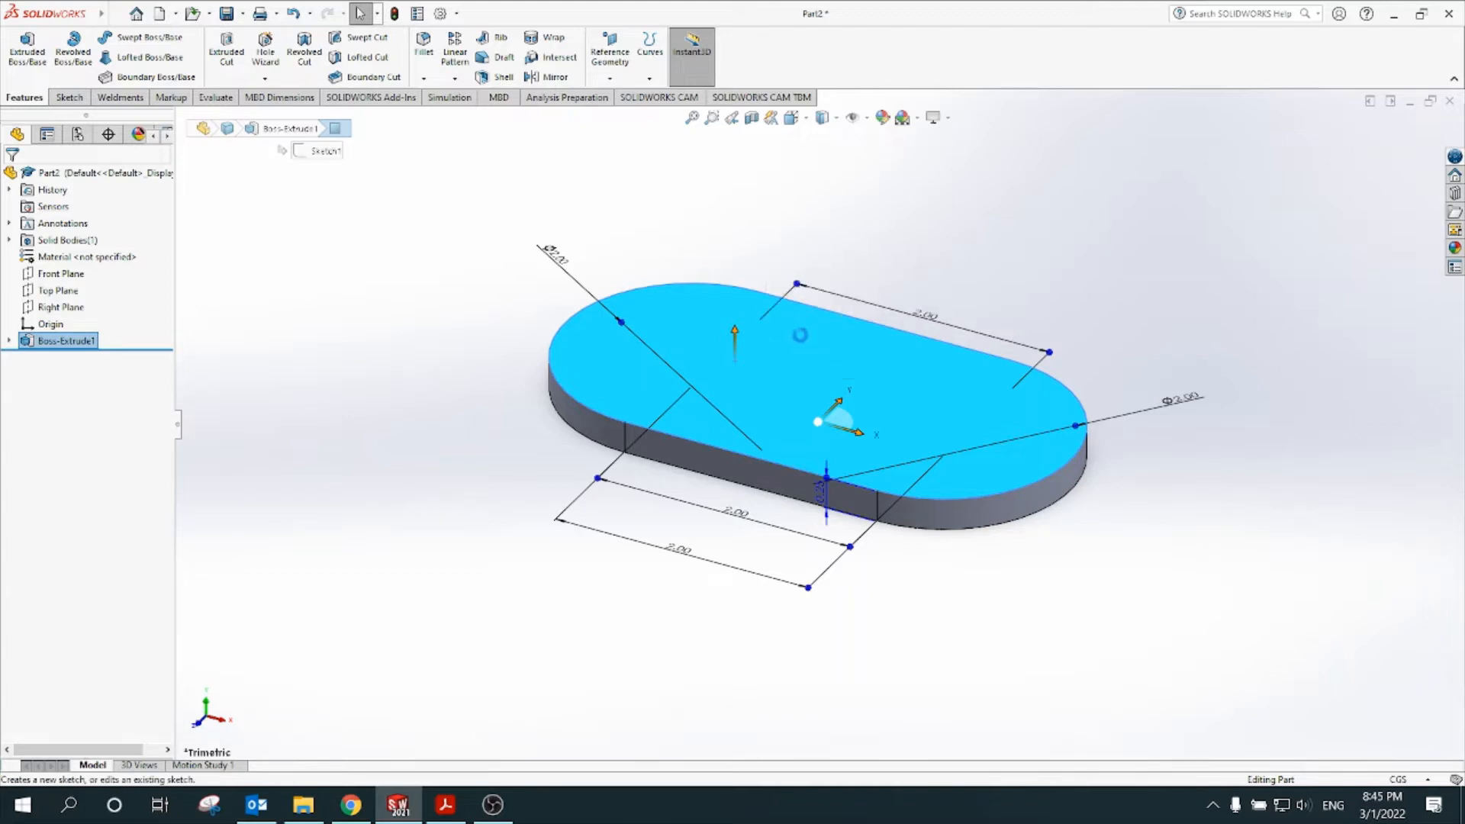
click(806, 120)
click(814, 162)
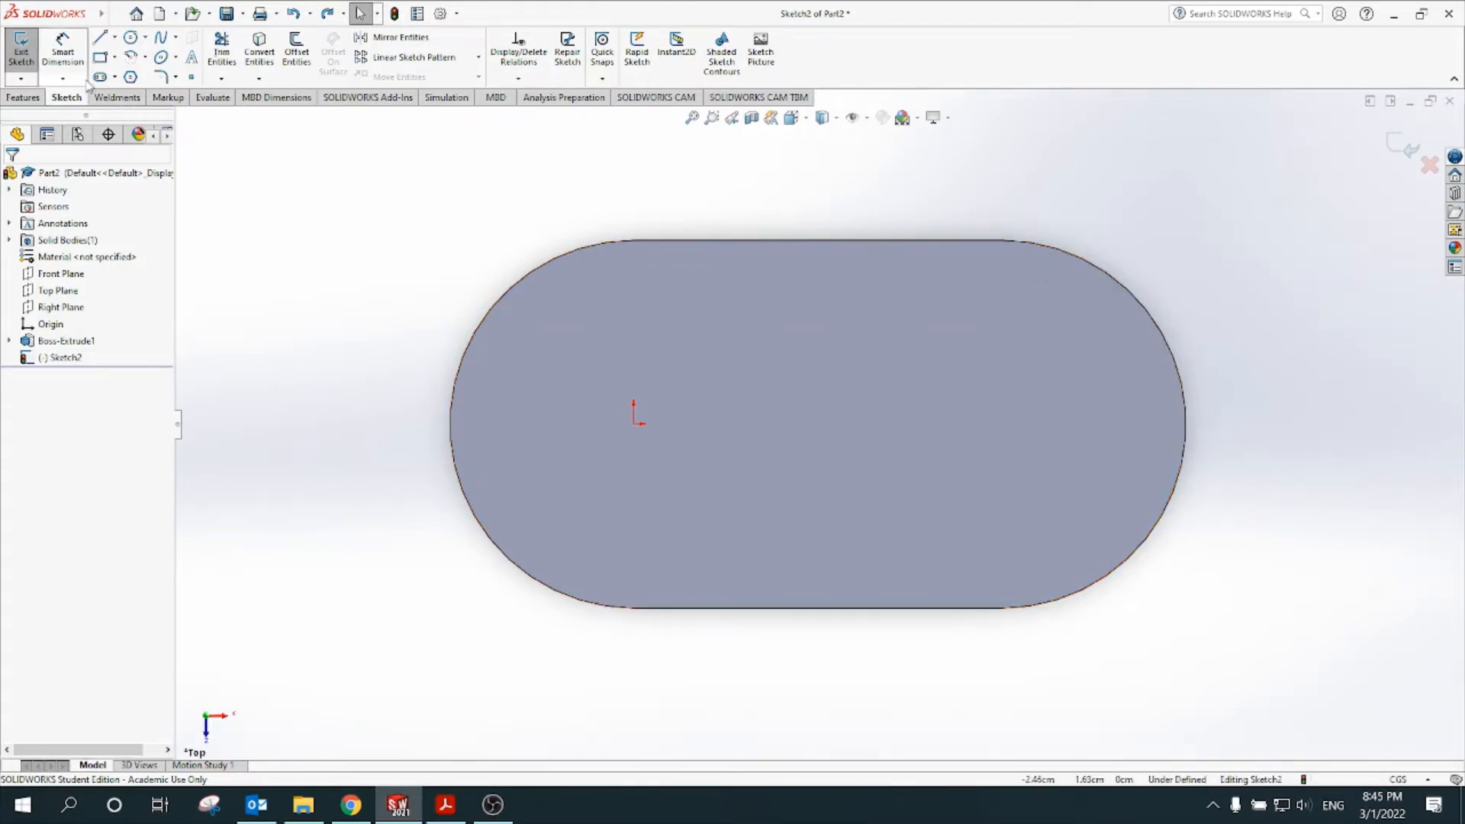
- Sketch a circle about 1.18 cm in diameter centred on the origin
click(131, 38)
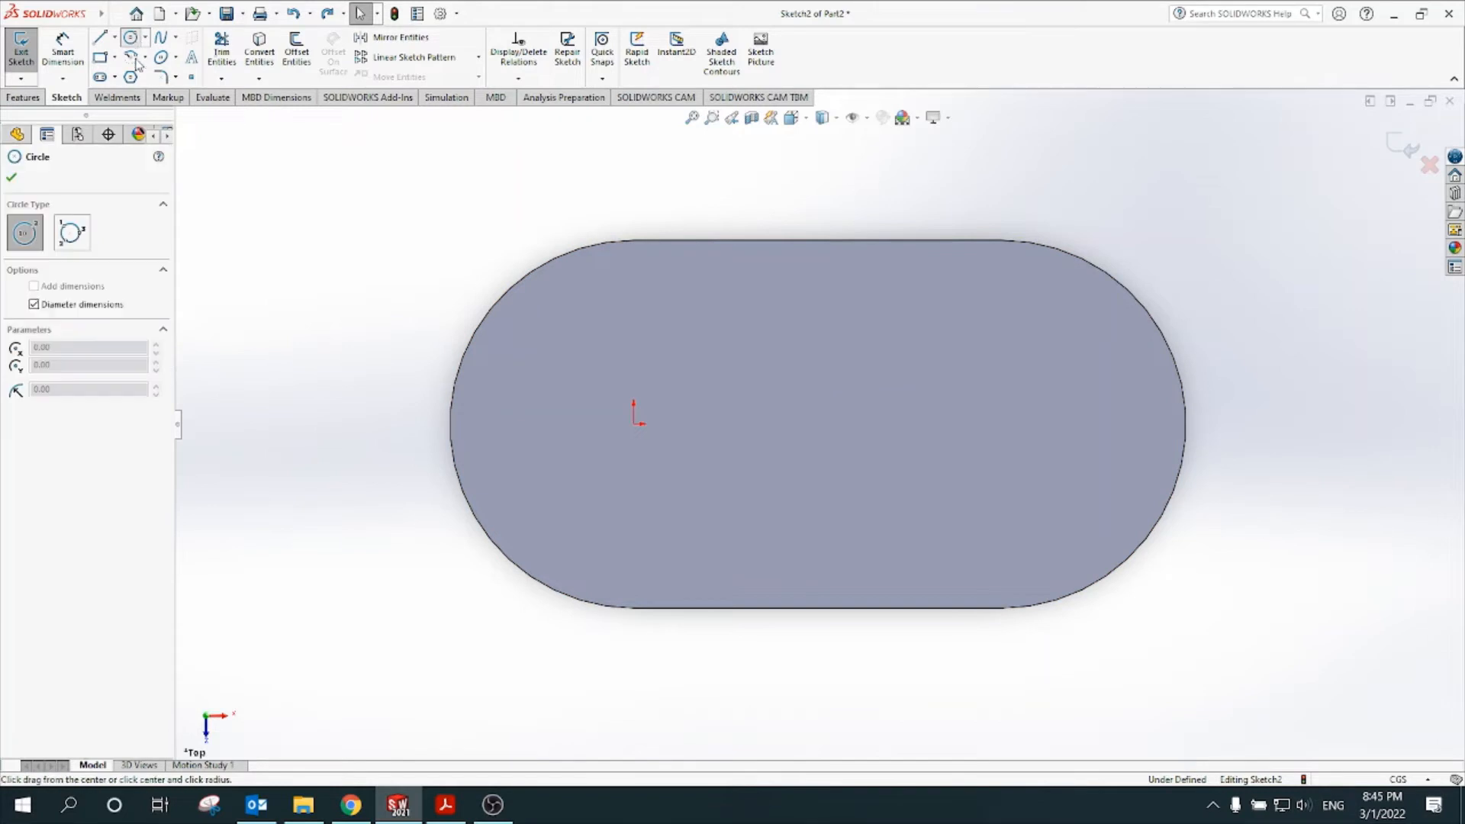
click(635, 422)
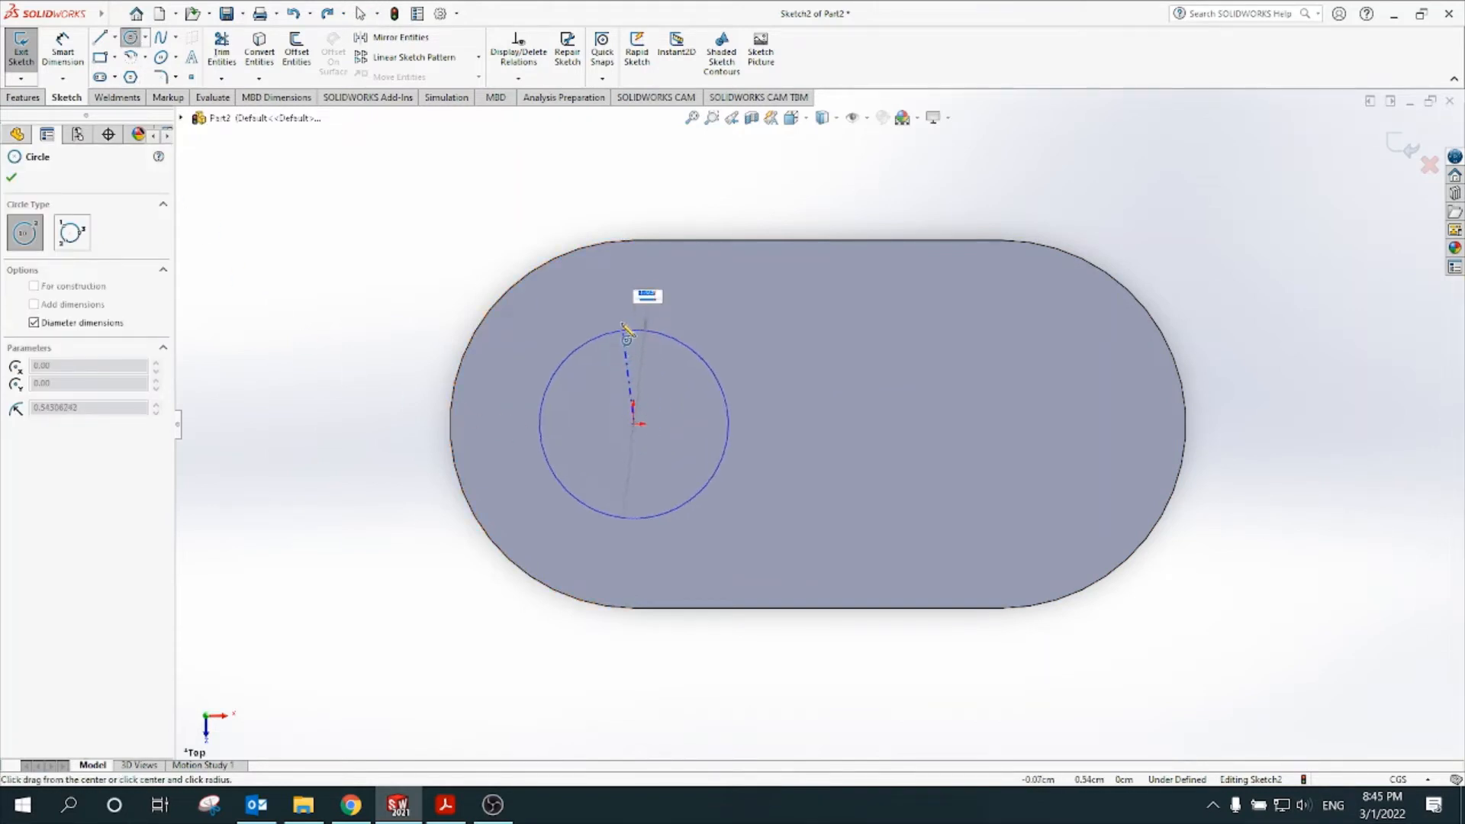
click(624, 330)
- Check the Tut 4 PDF drawing and sketch a circle about 1.04 cm in diameter at the centre of the base's right-hand arc
click(446, 804)
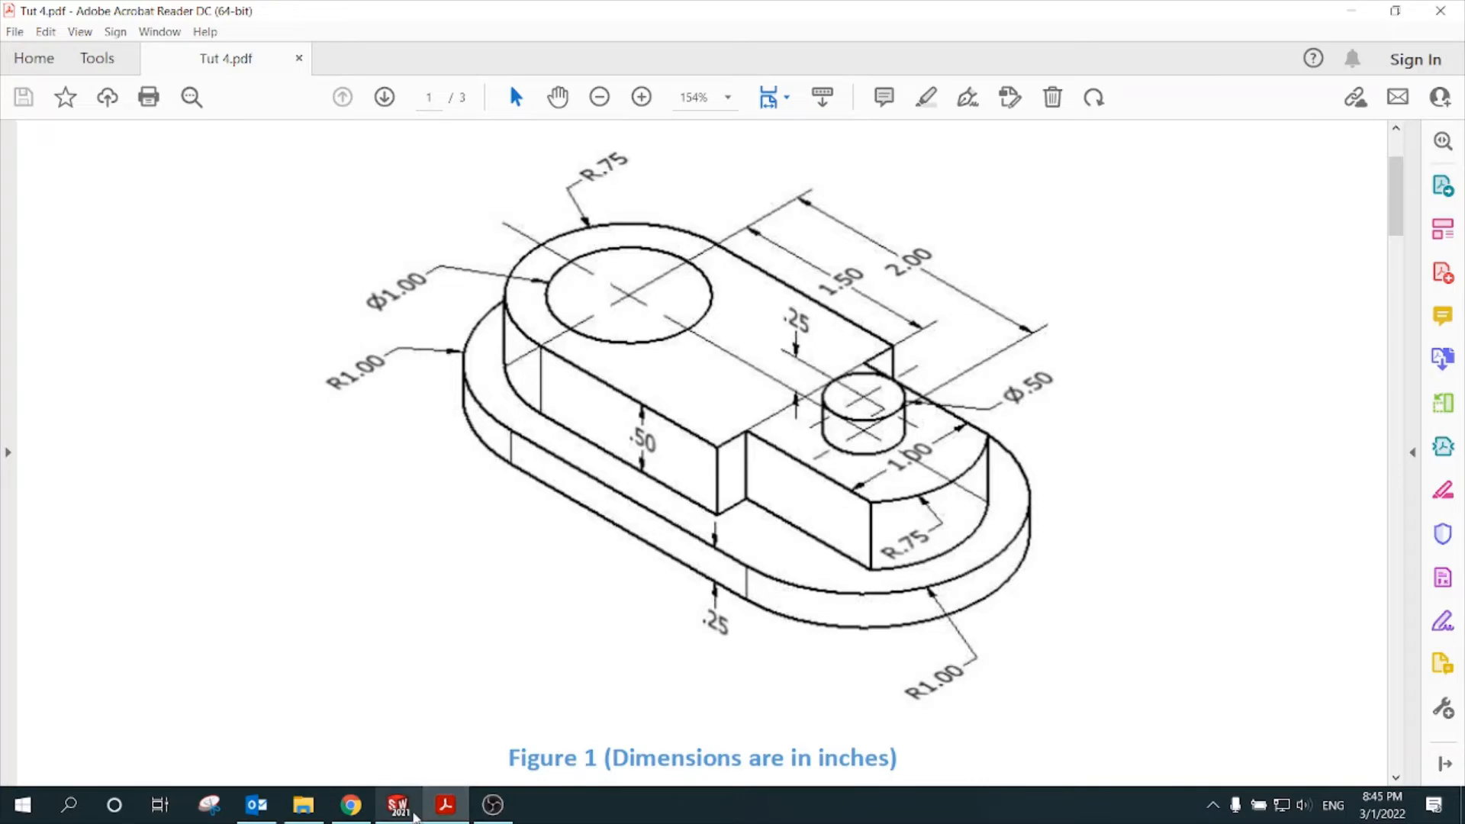
click(397, 804)
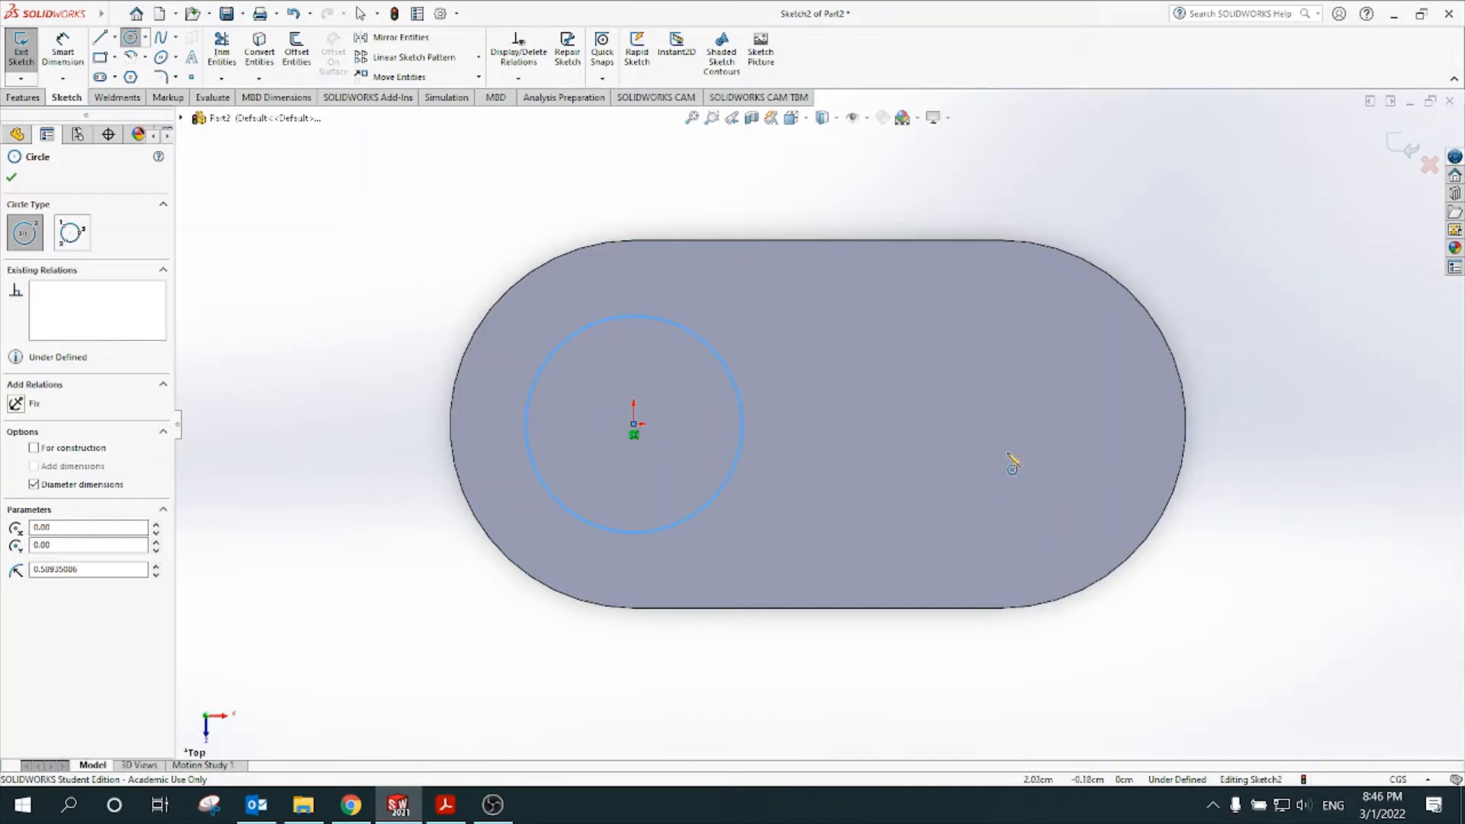
click(1002, 424)
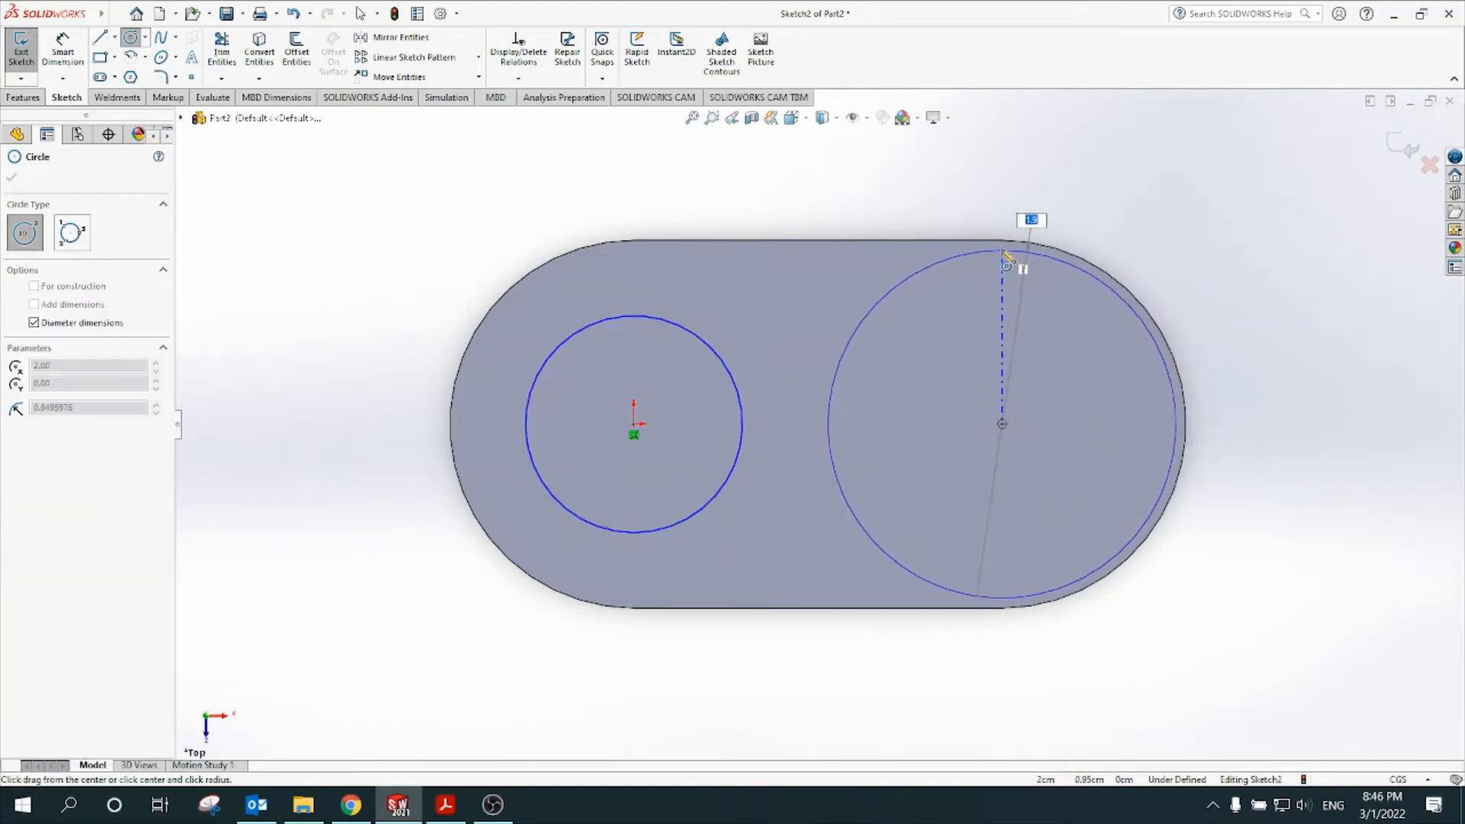
click(1004, 332)
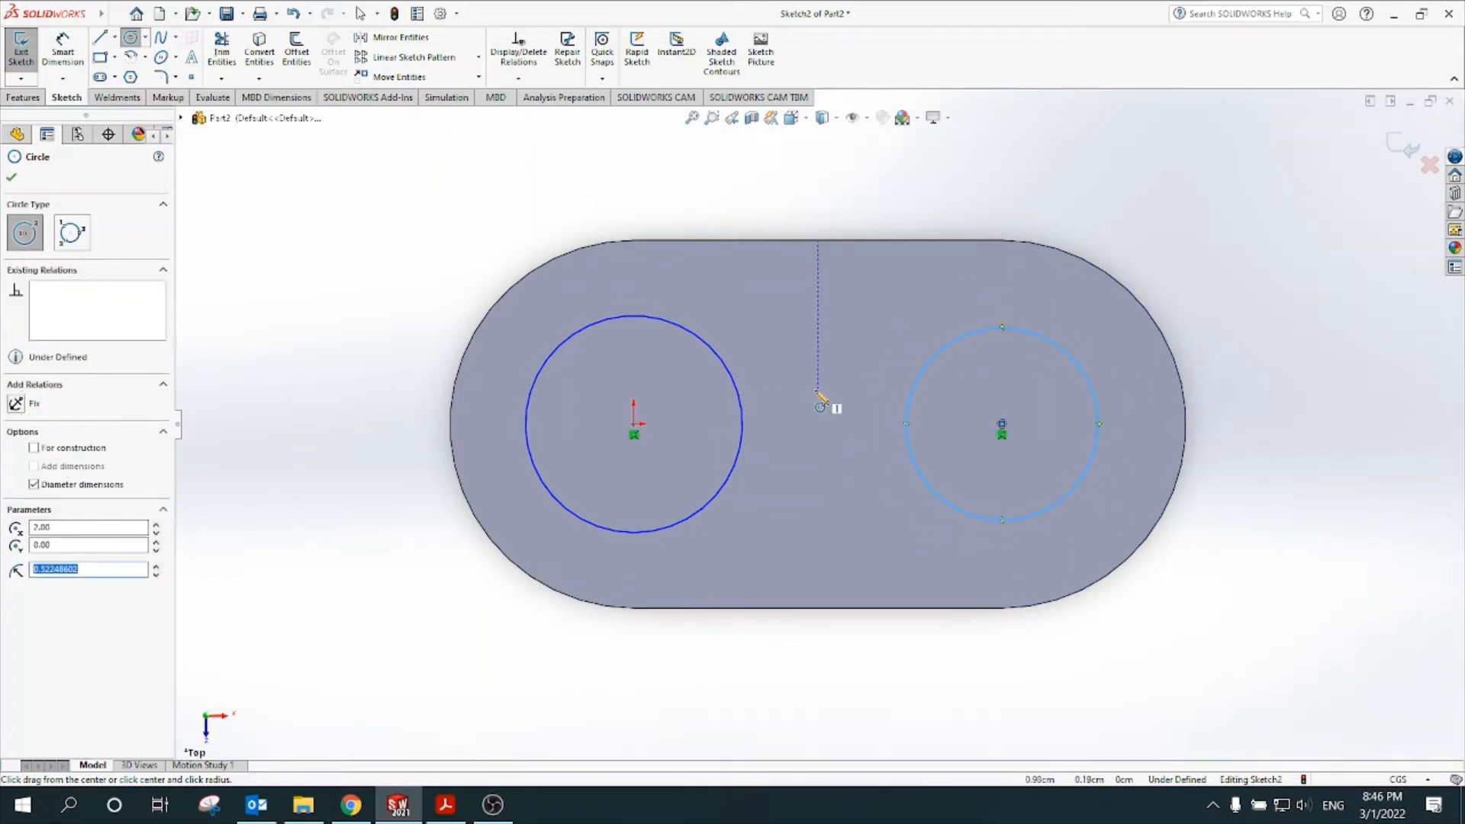
- Check the PDF drawing again and sketch a larger concentric circle about 1.68 cm in diameter around the circle at the origin
click(445, 804)
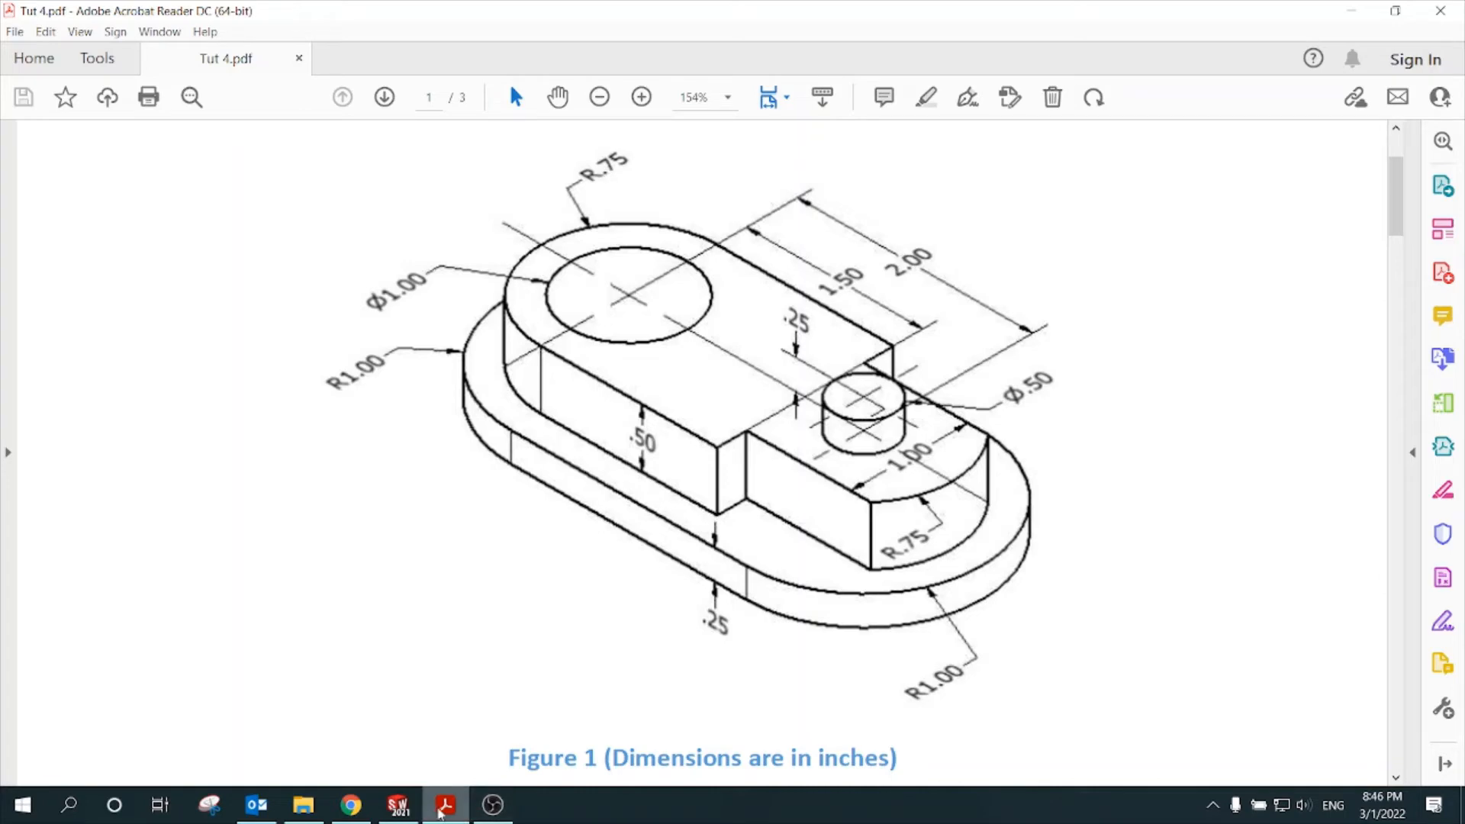
click(397, 805)
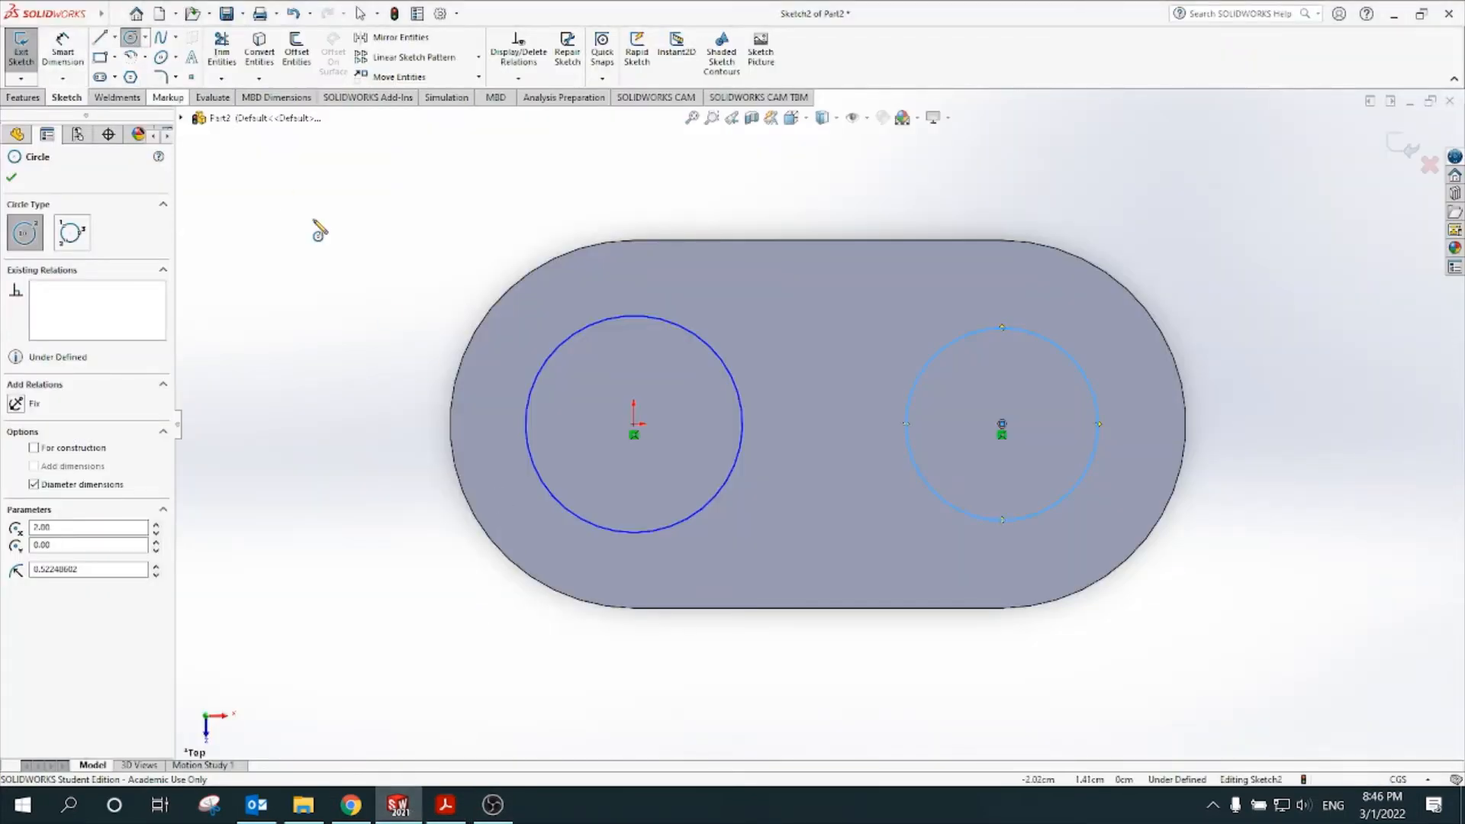
drag(633, 425, 570, 280)
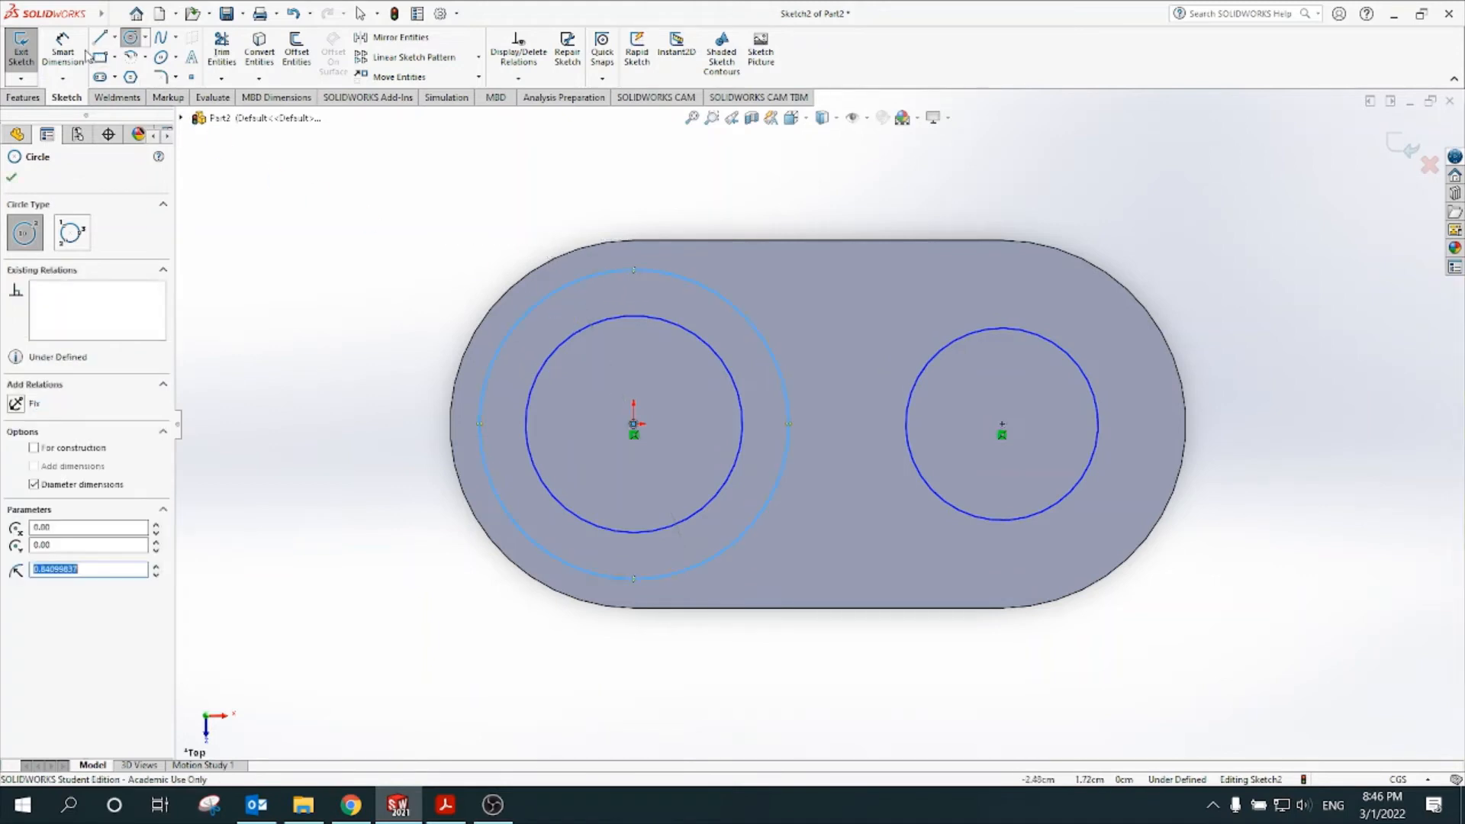
- Dimension the diameter of the larger circle around the origin as 1.5 cm
click(63, 51)
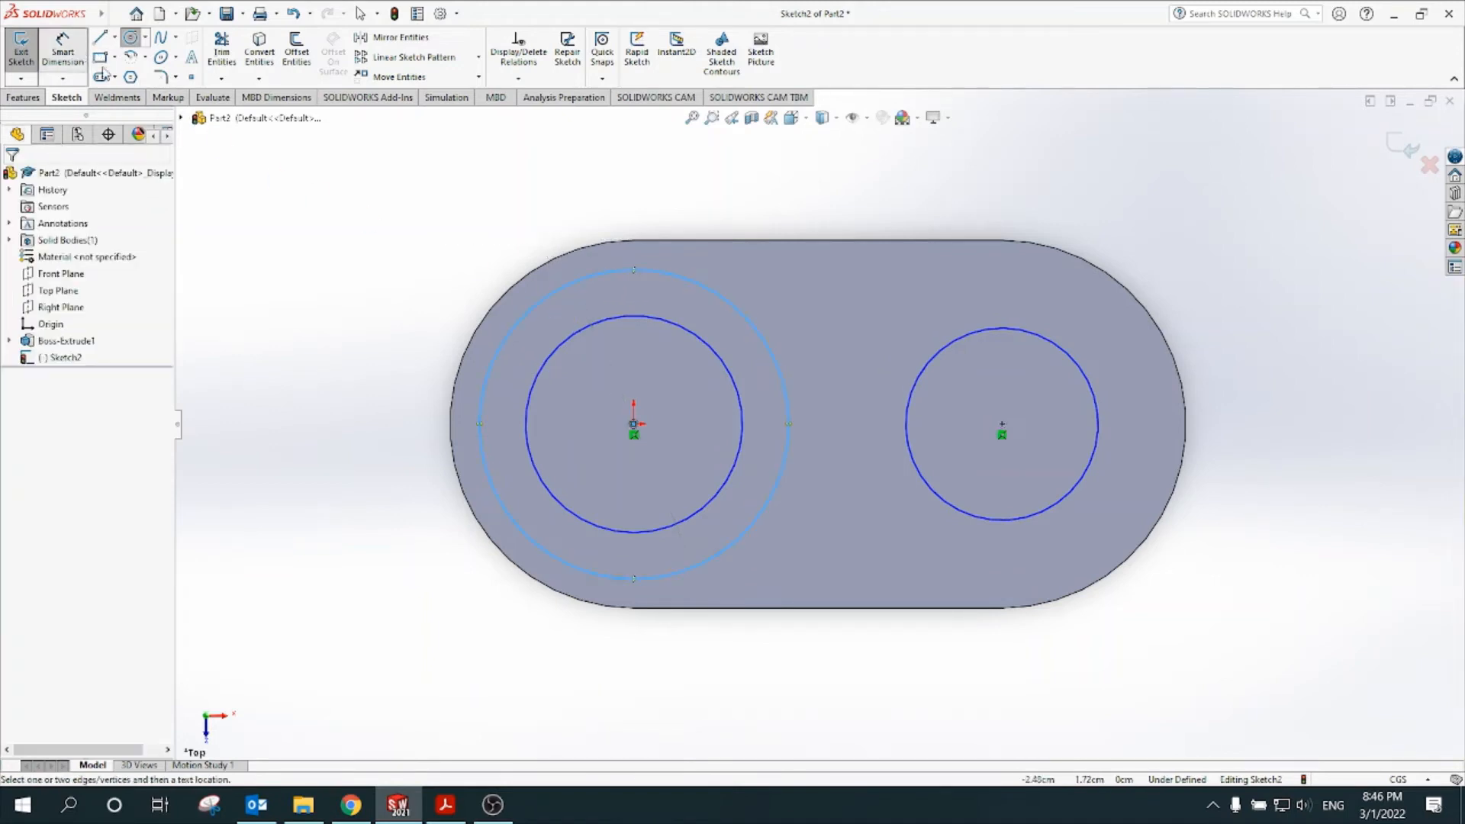
click(543, 303)
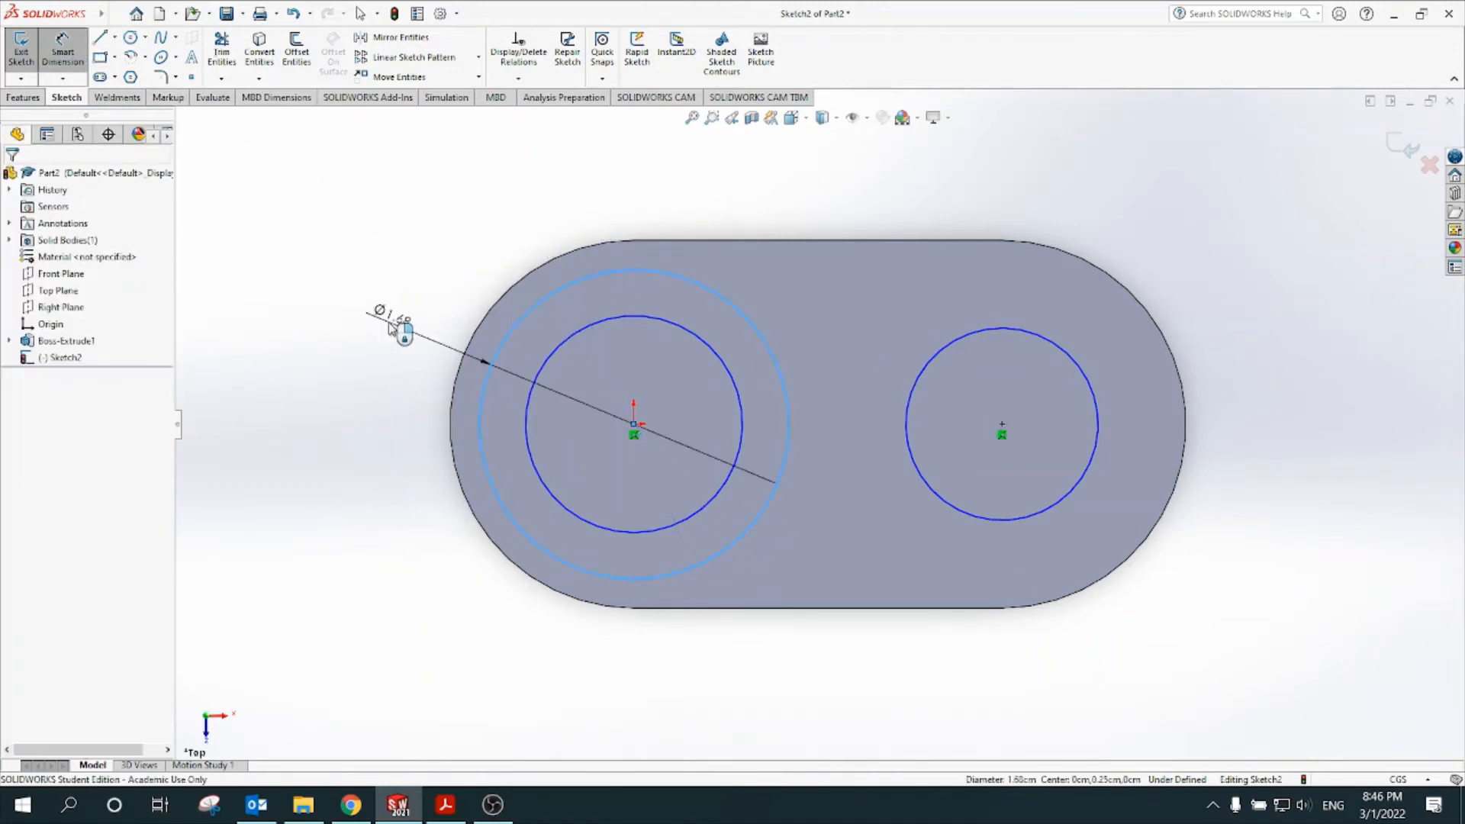
click(391, 329)
key(Return)
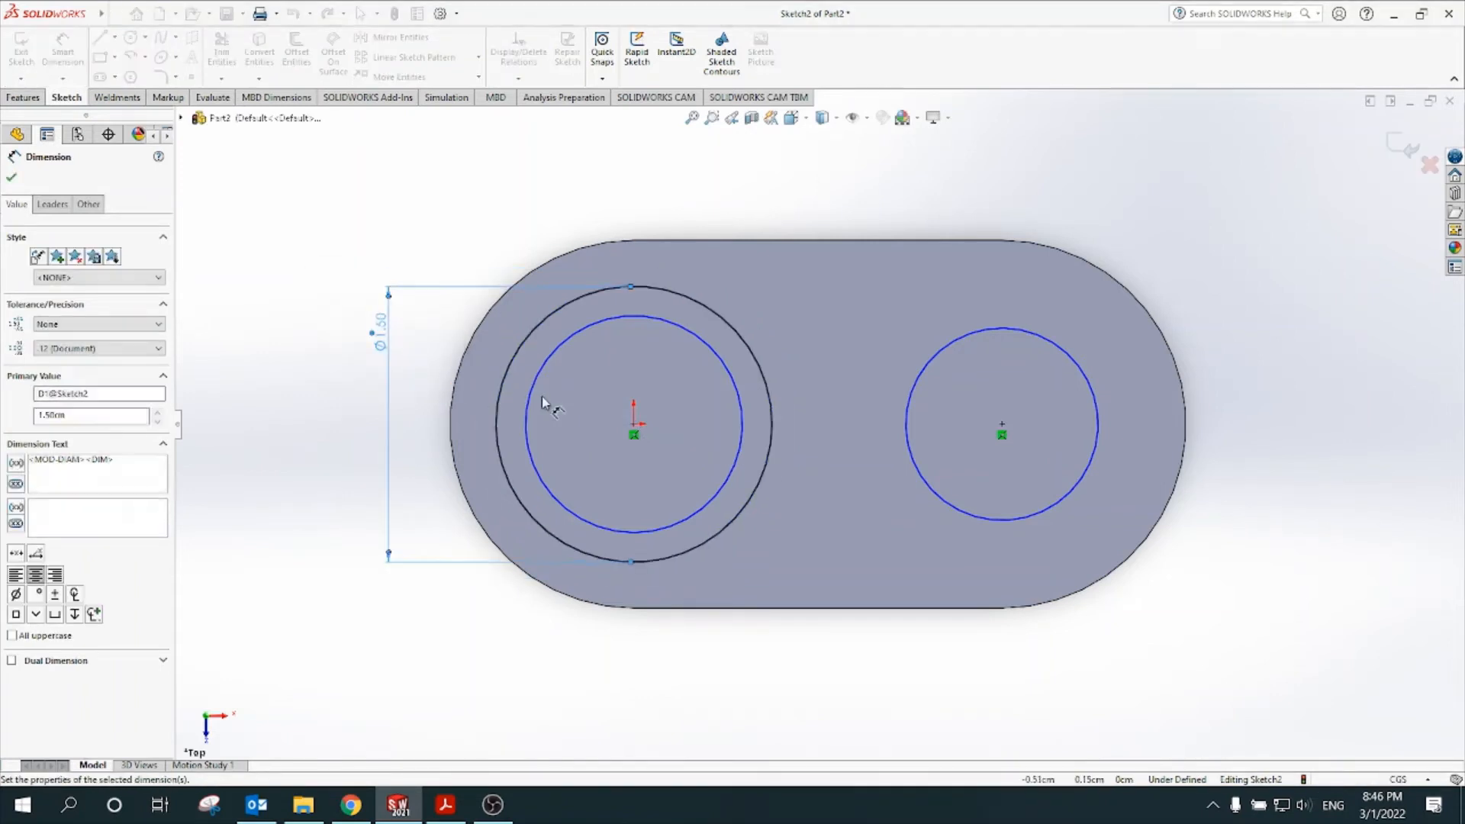
- Dimension the diameter of the smaller circle around the origin as 1 cm
click(543, 383)
click(525, 530)
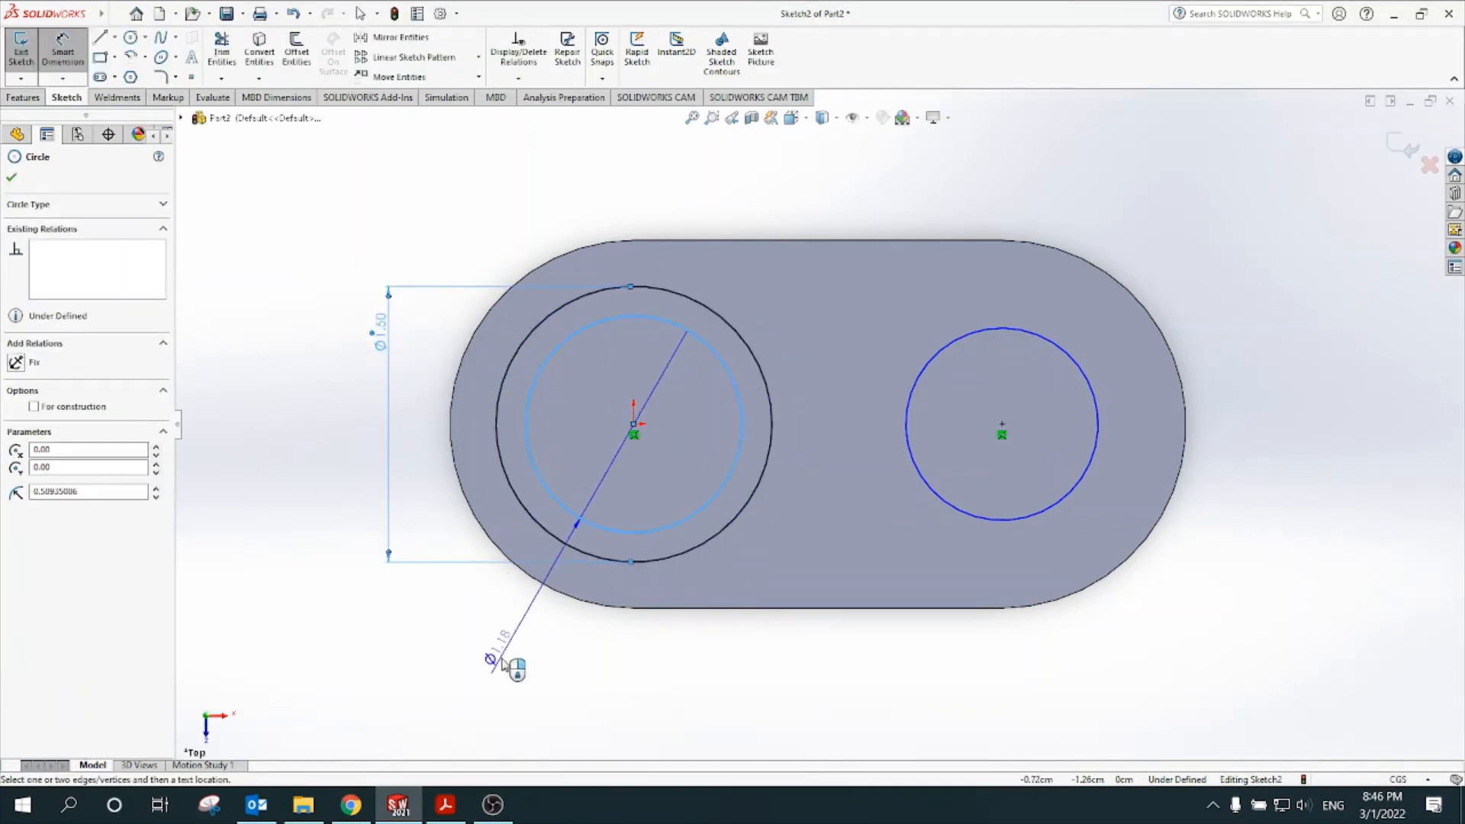
click(506, 664)
text(1)
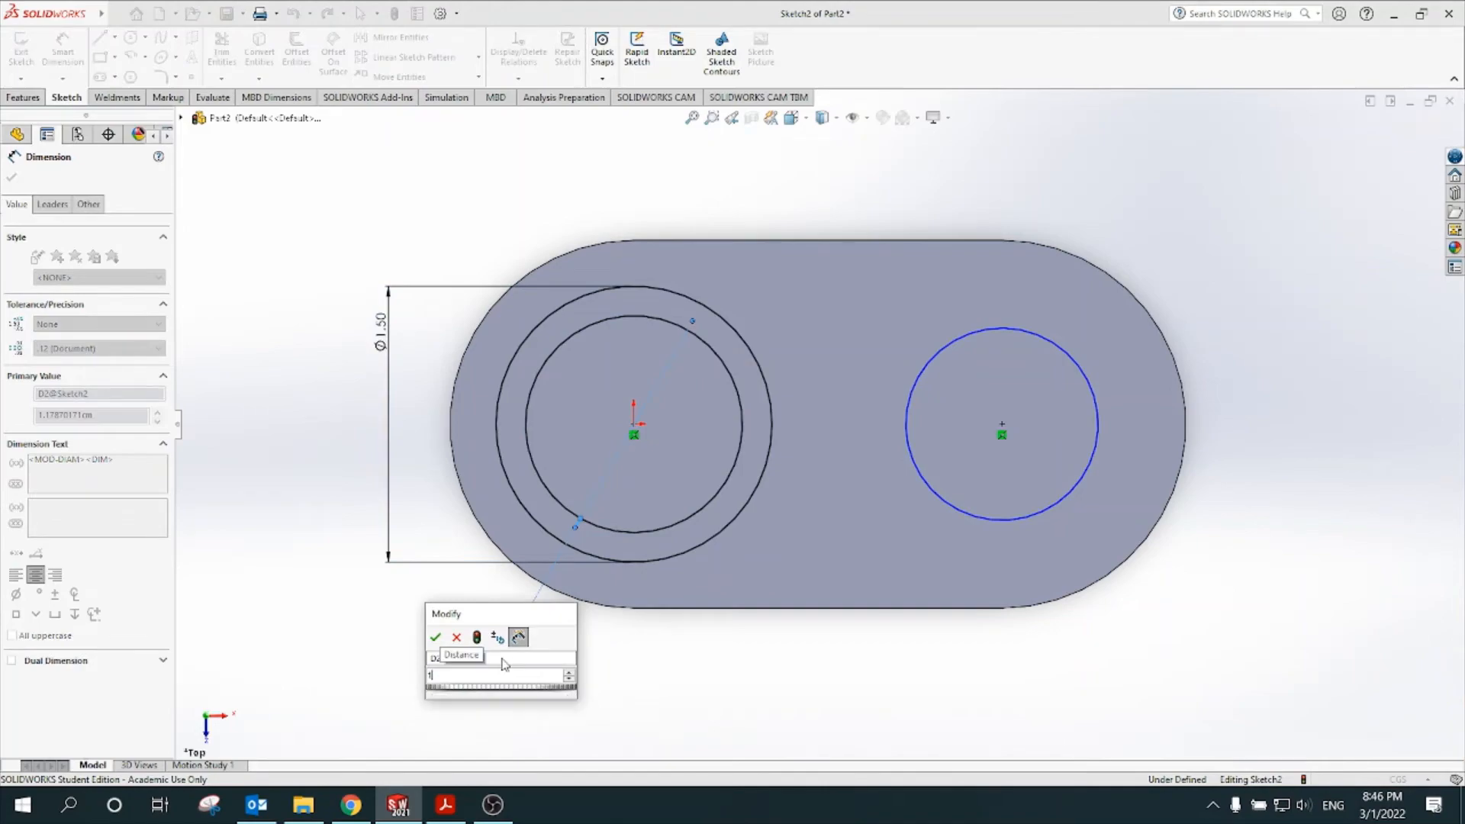
key(Return)
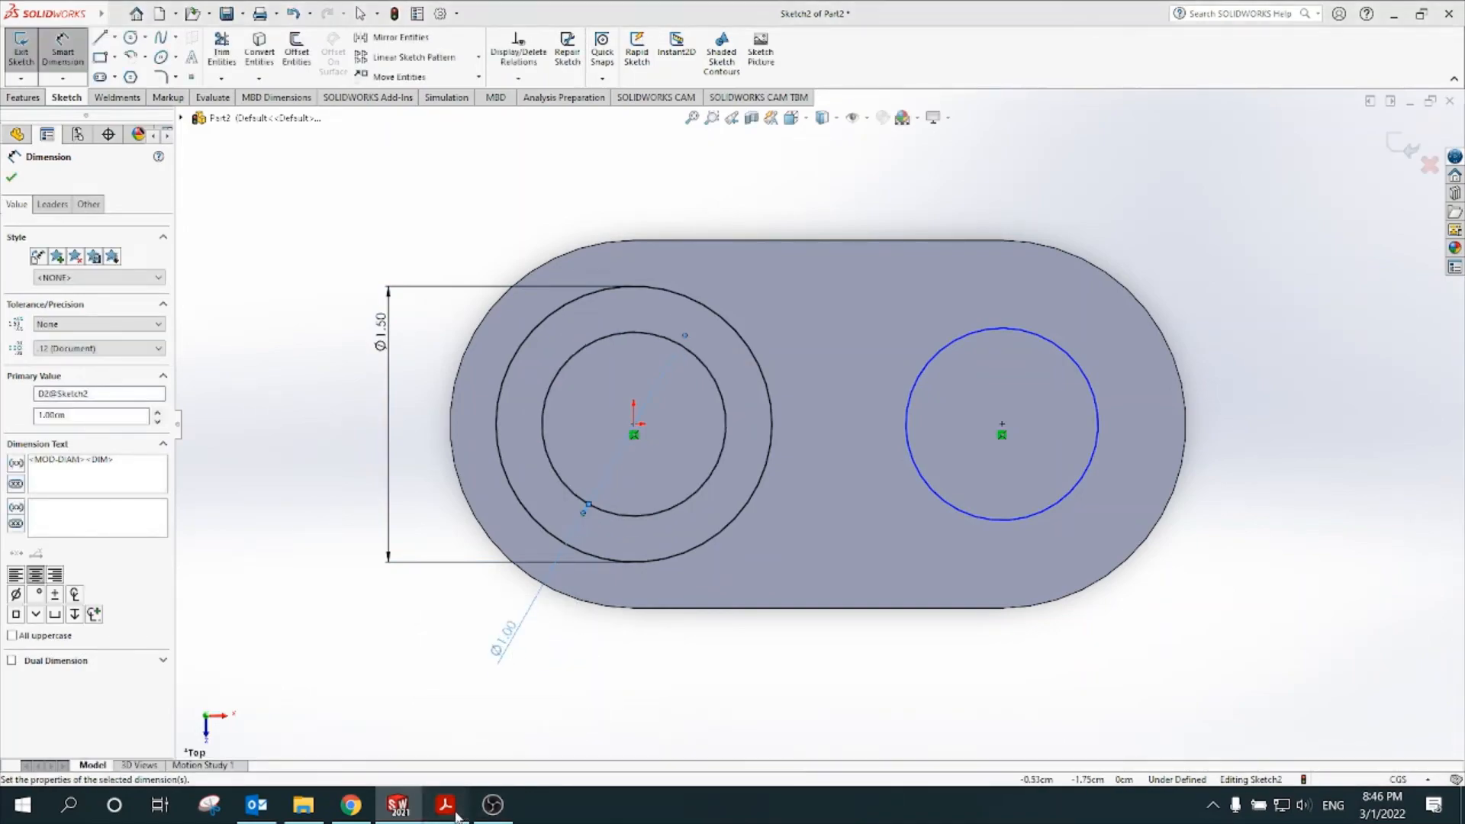
- Check the Tut 4 PDF drawing and dimension the diameter of the right-hand circle as 1.5 cm
click(446, 804)
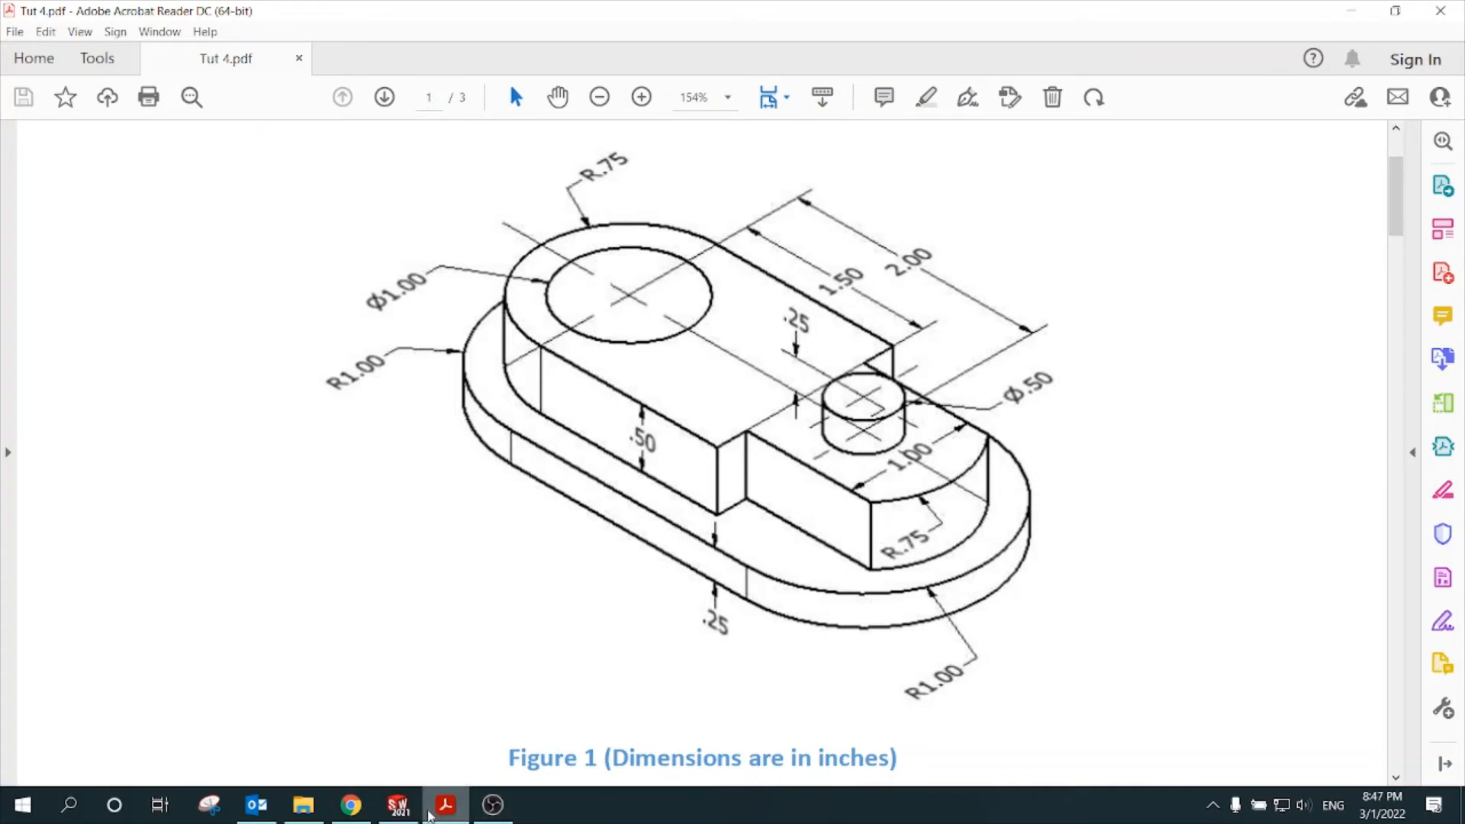
click(398, 805)
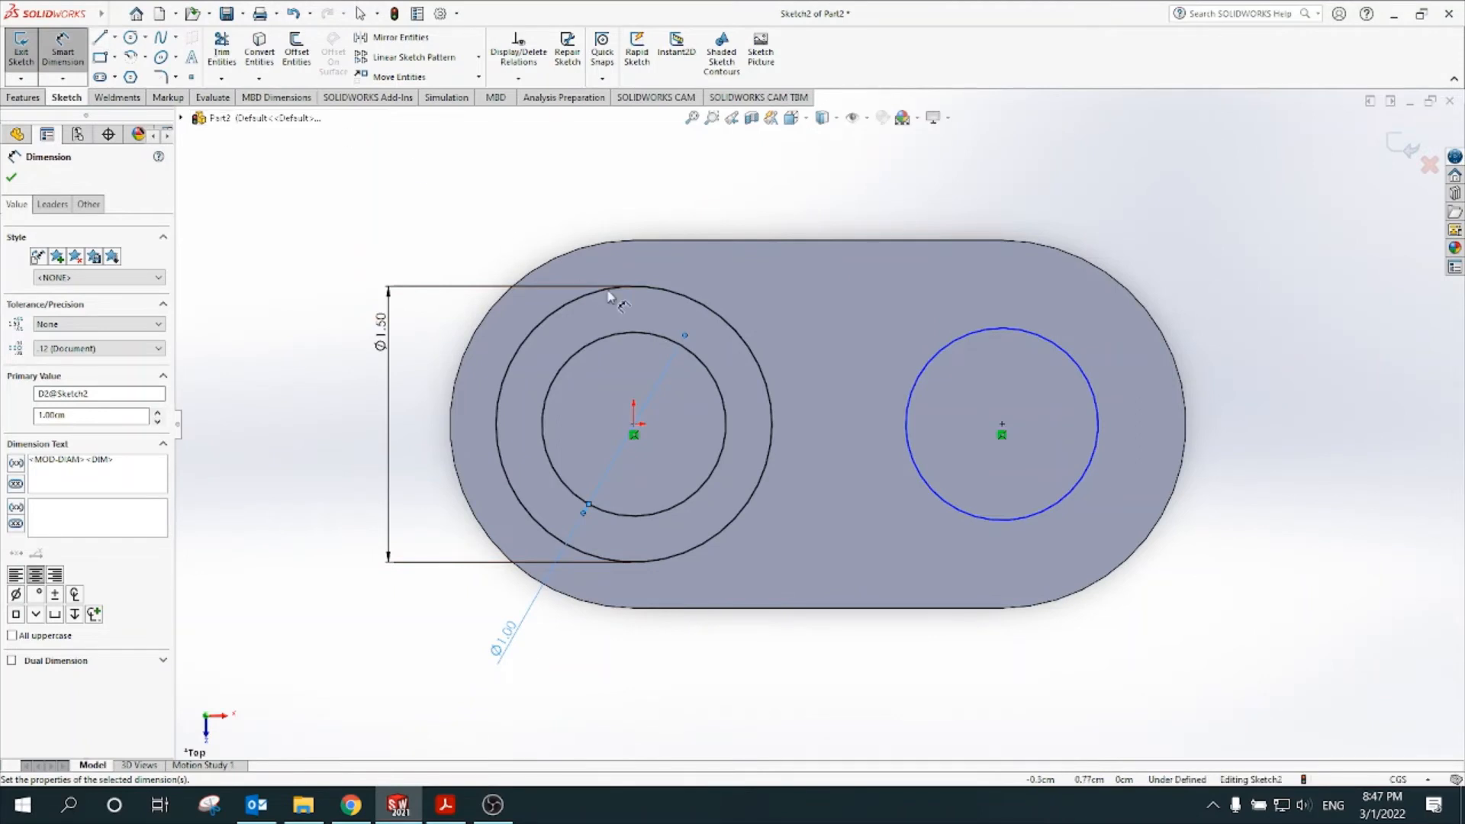
click(1005, 335)
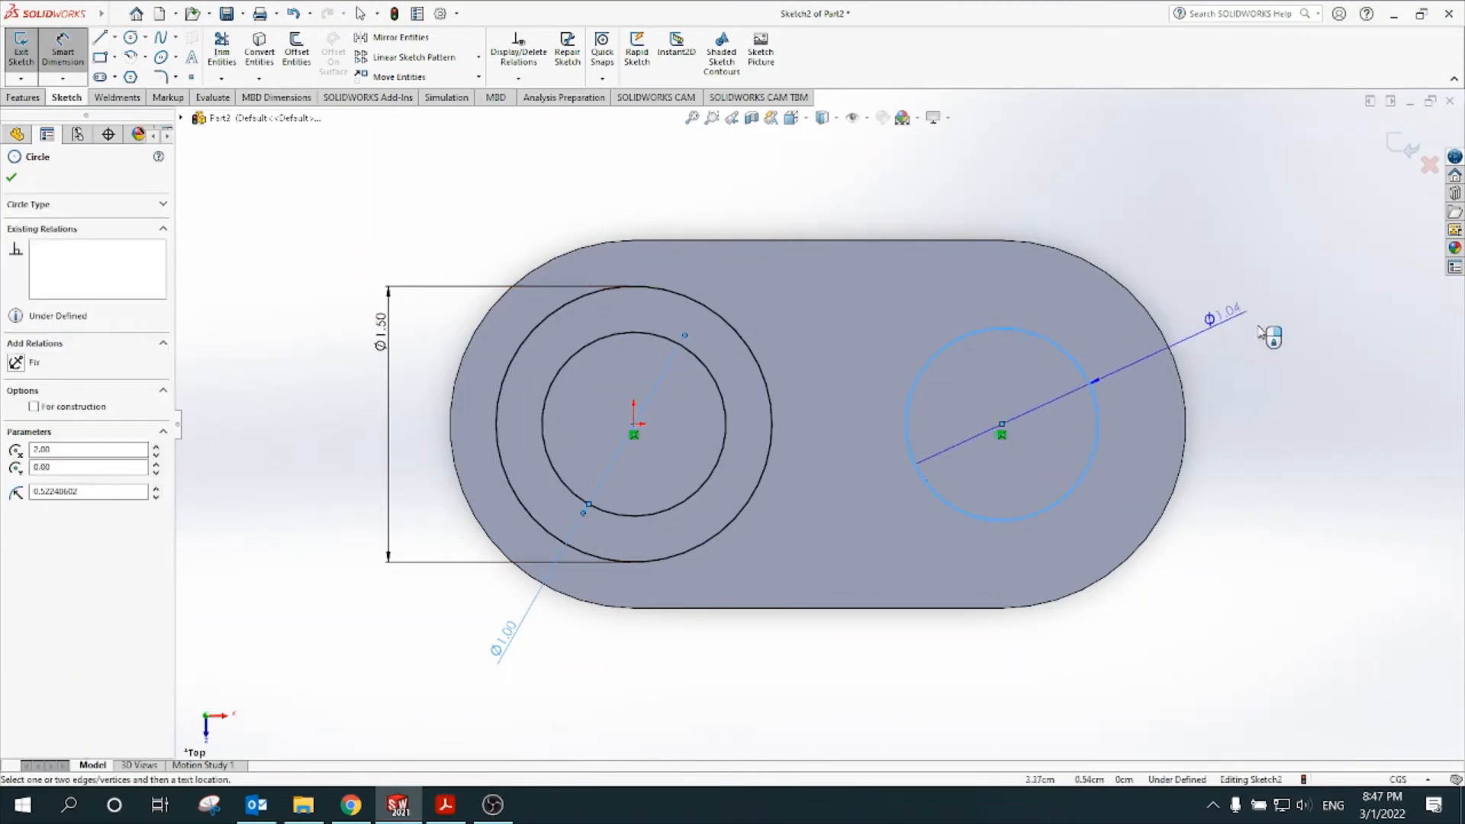
click(1285, 351)
text(1)
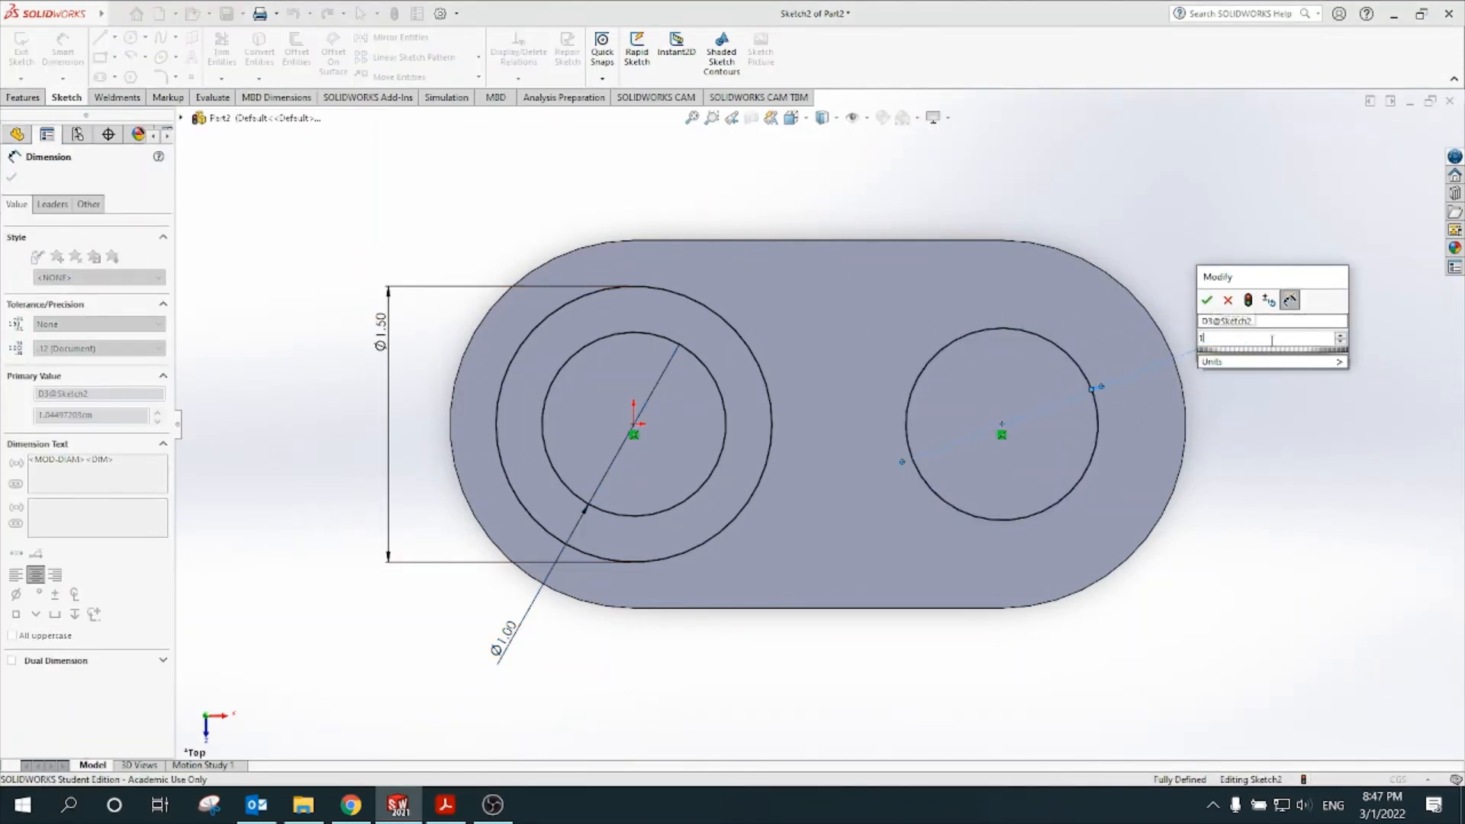
text(.5)
key(Return)
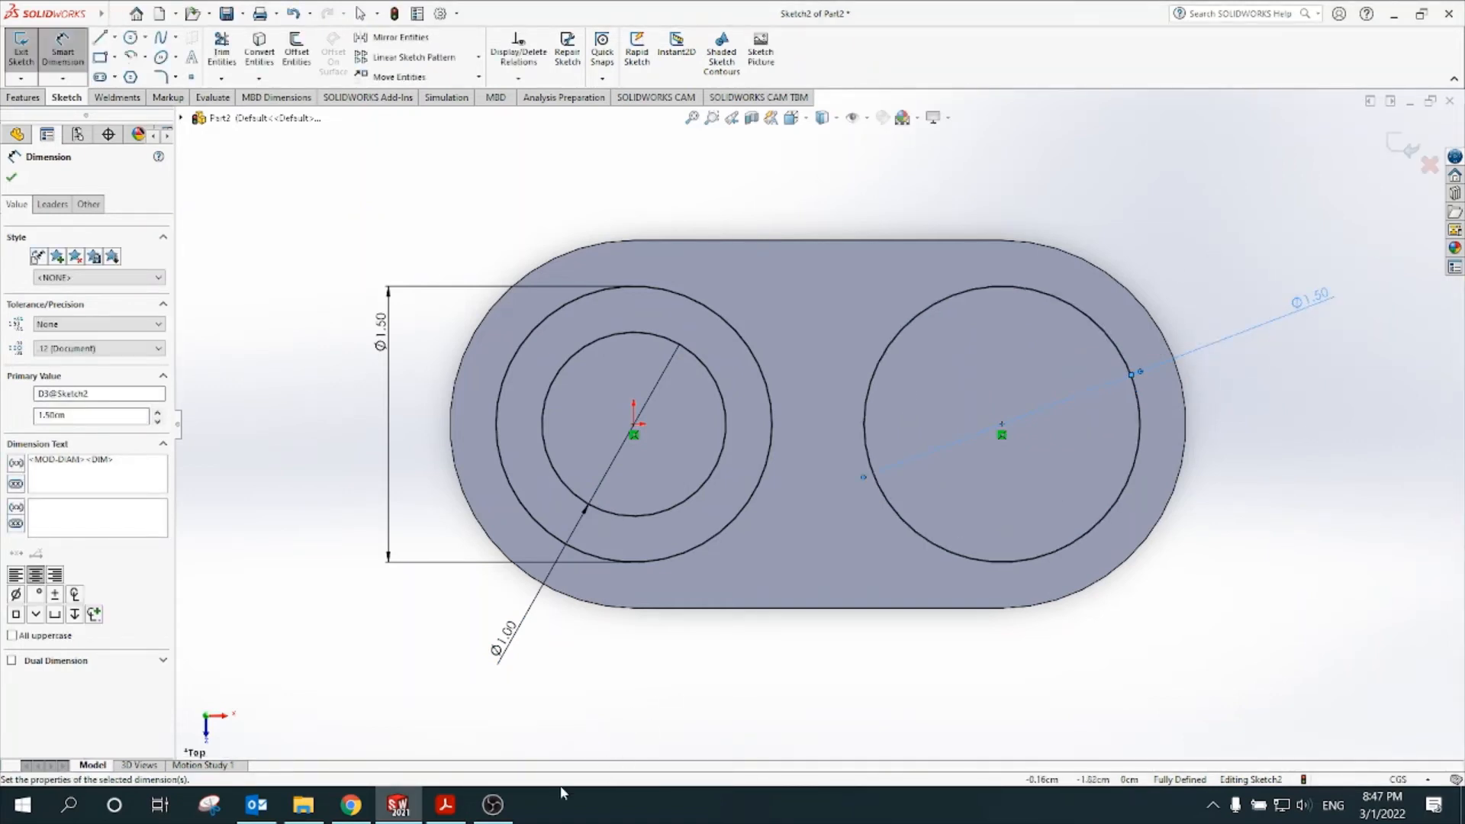
- Check the PDF drawing and sketch a stepped line from the larger left circle's top: about 1.25 cm right, 0.26 cm down, 1.79 cm right
click(445, 804)
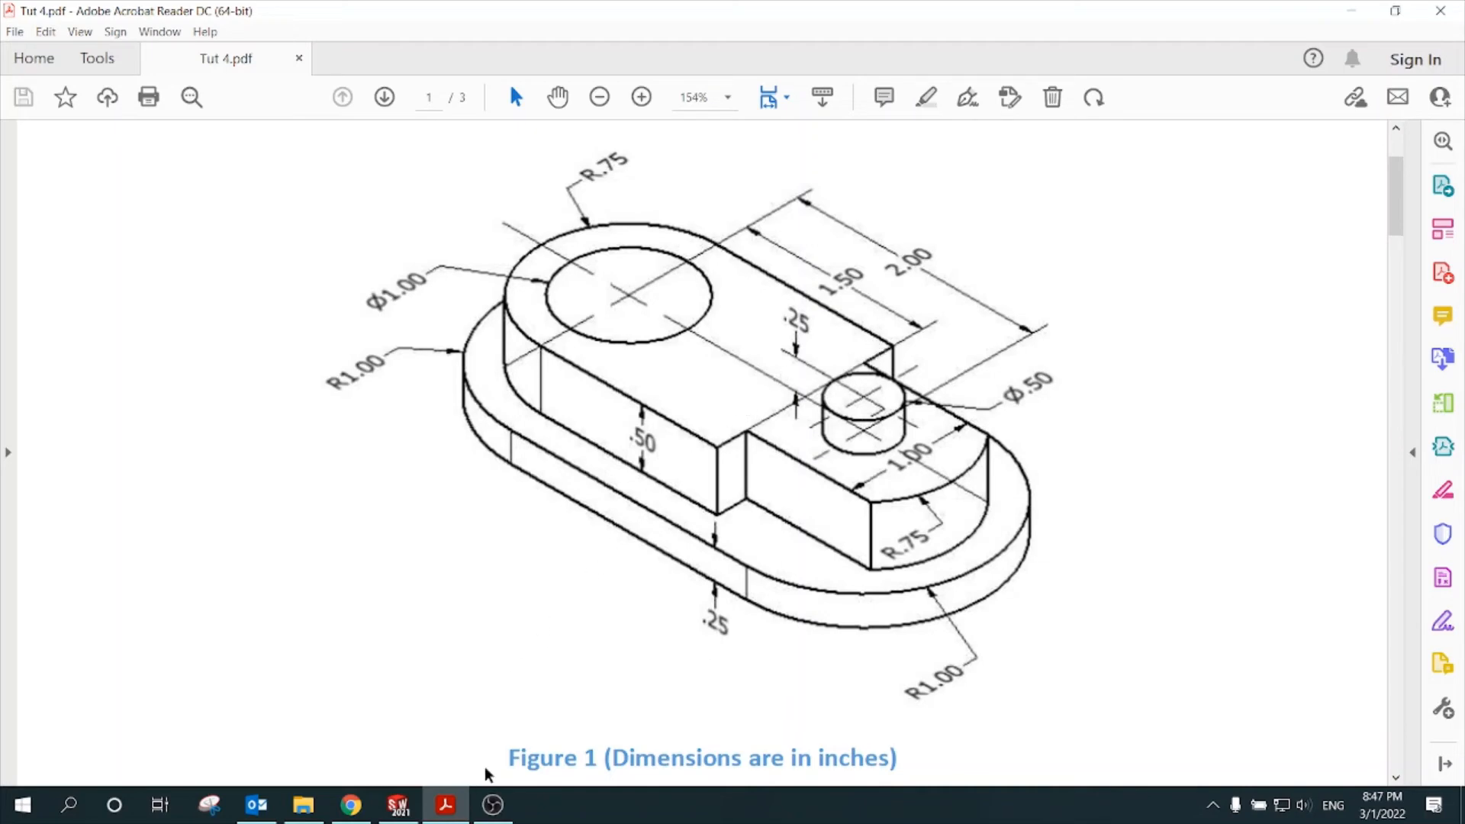
click(398, 805)
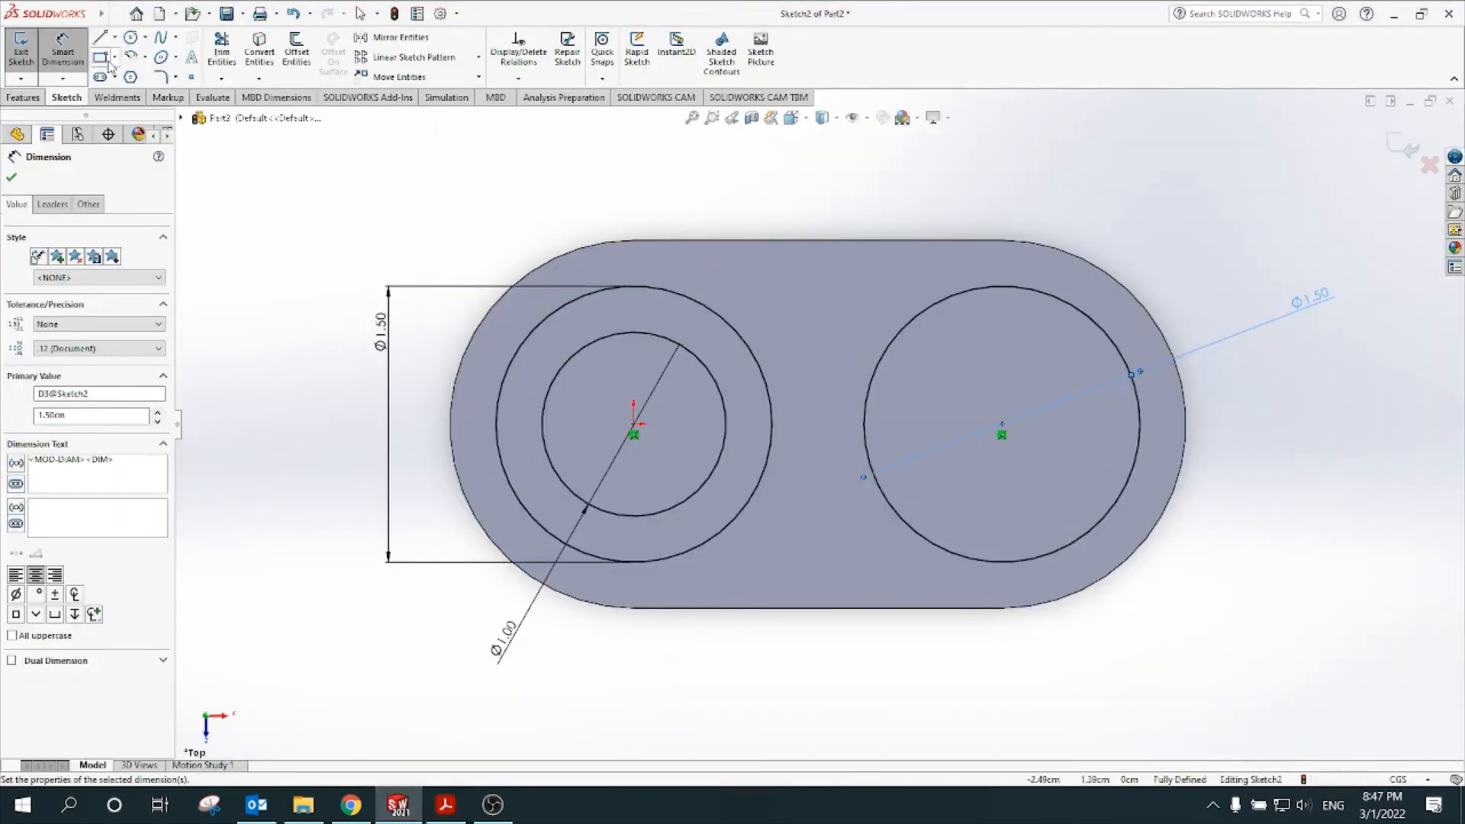
click(100, 37)
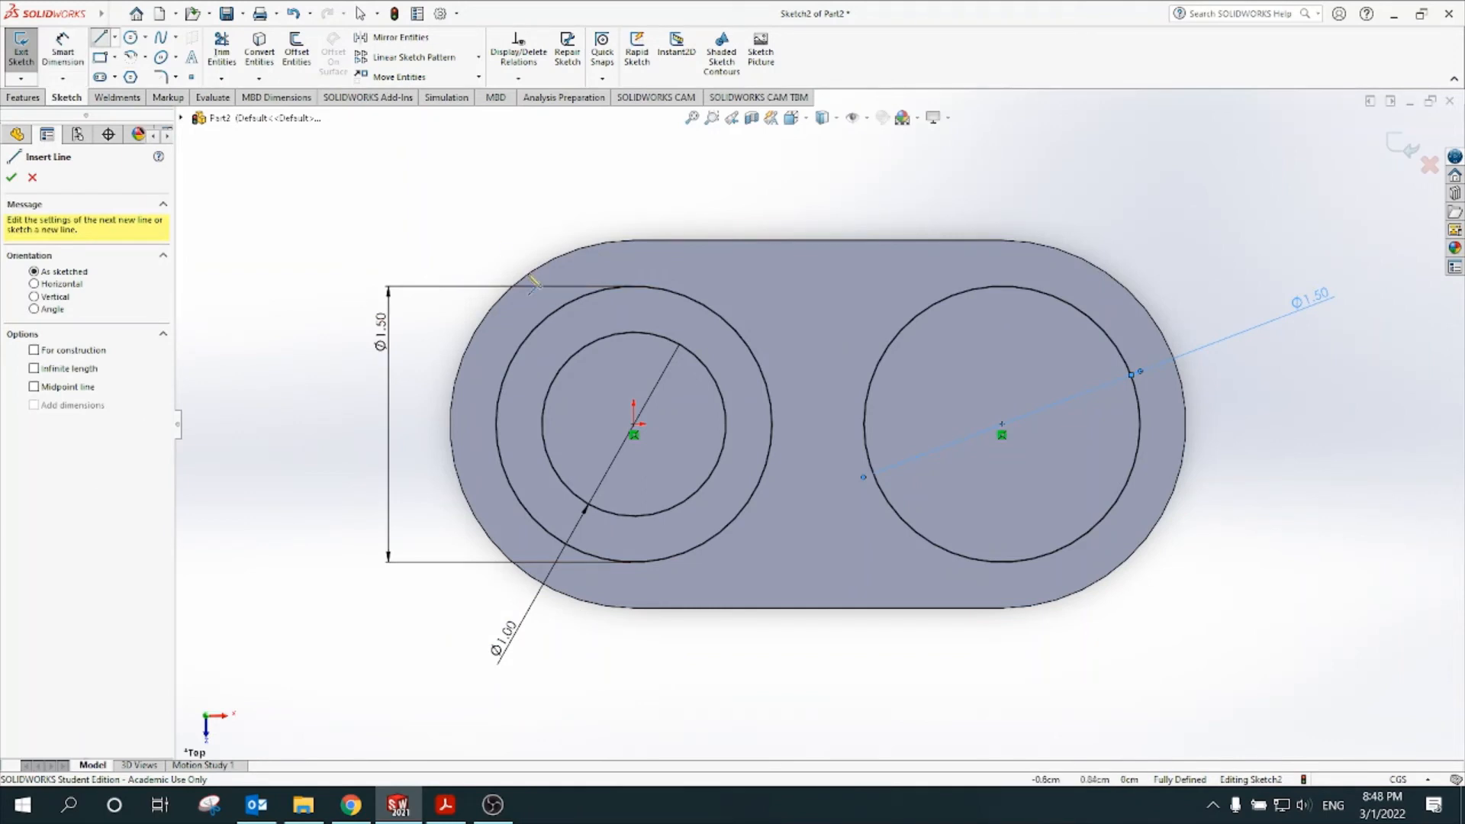
click(633, 287)
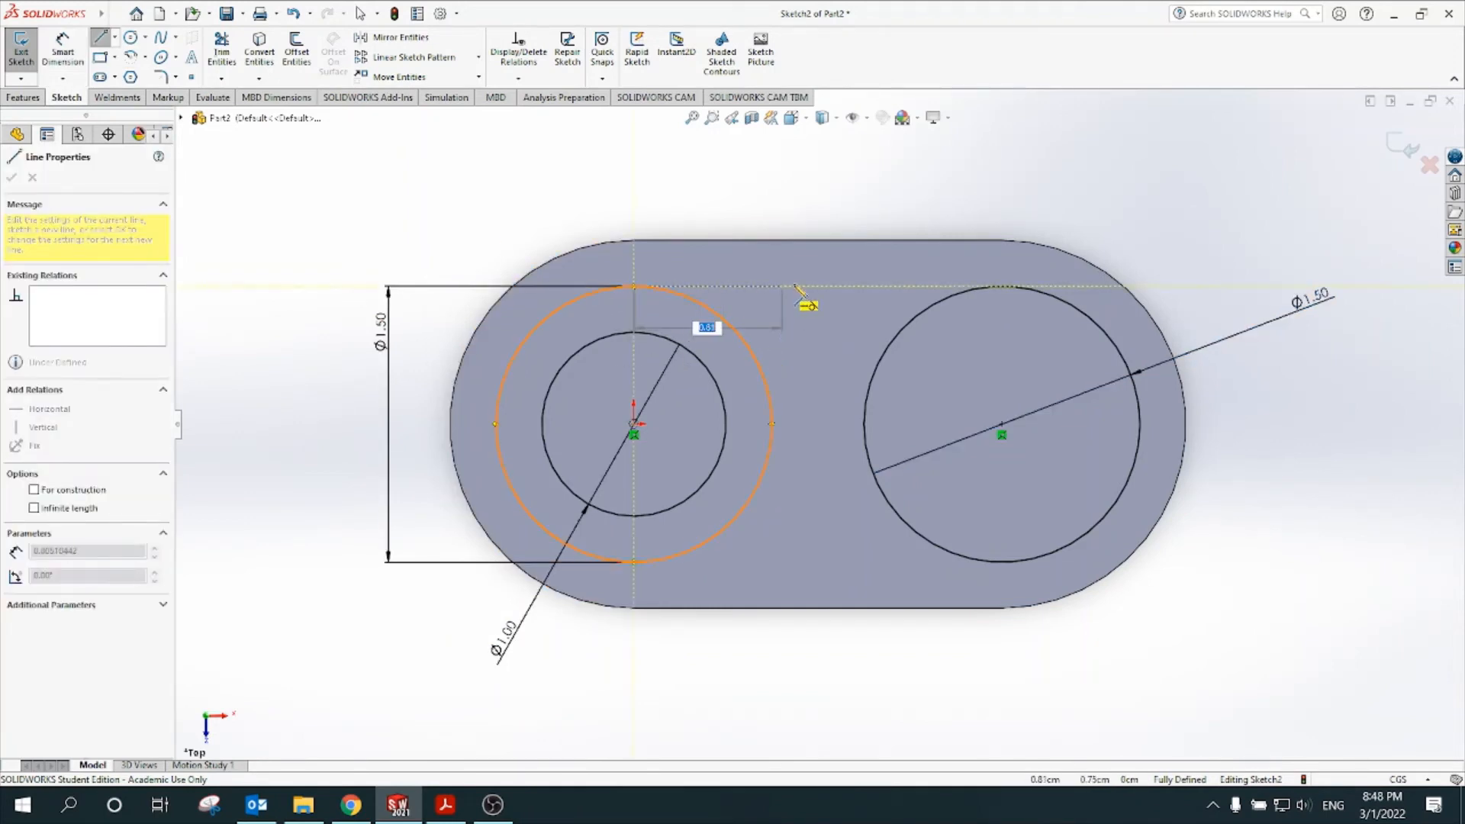
click(866, 287)
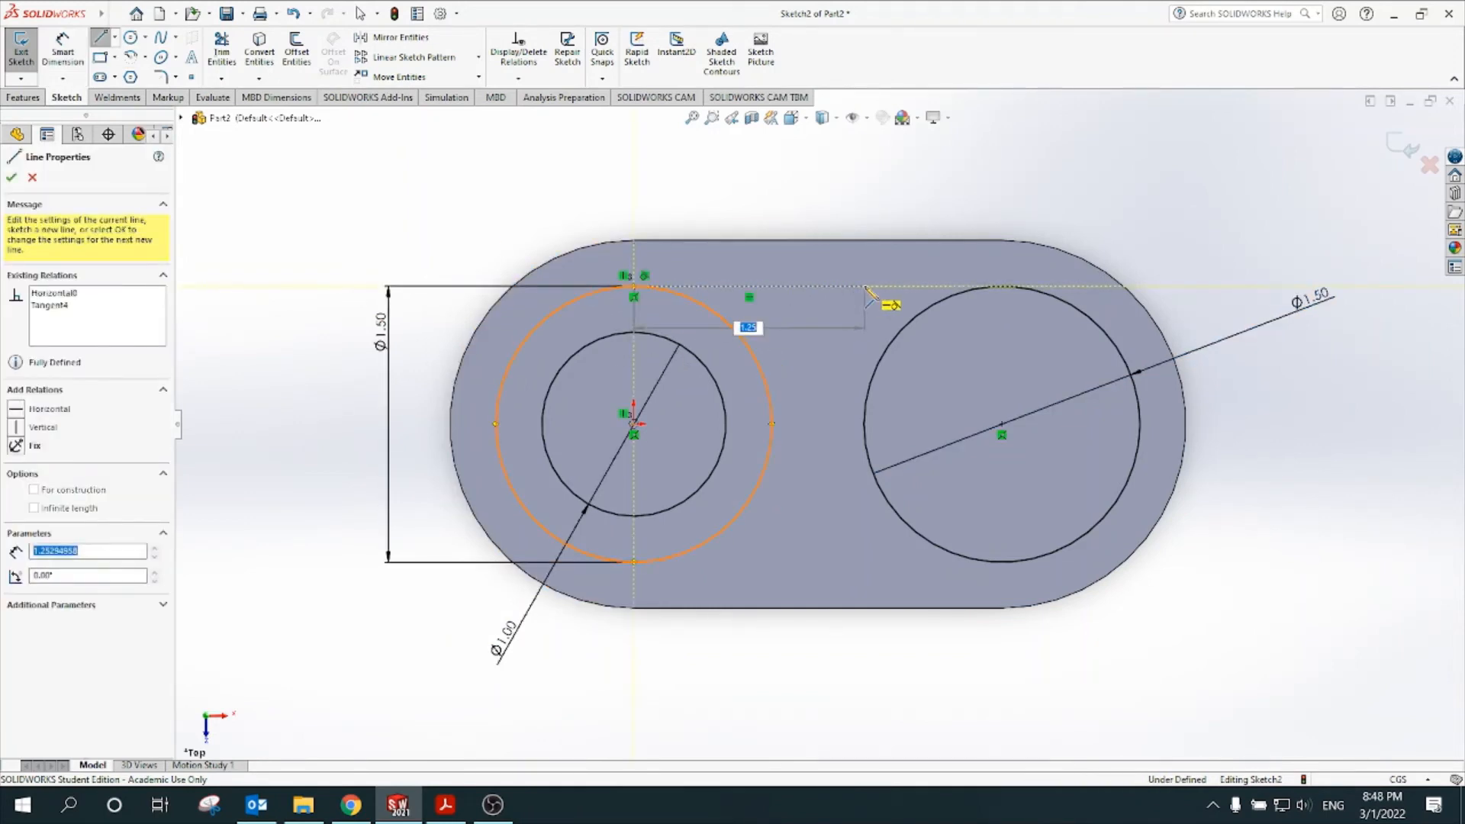
click(865, 332)
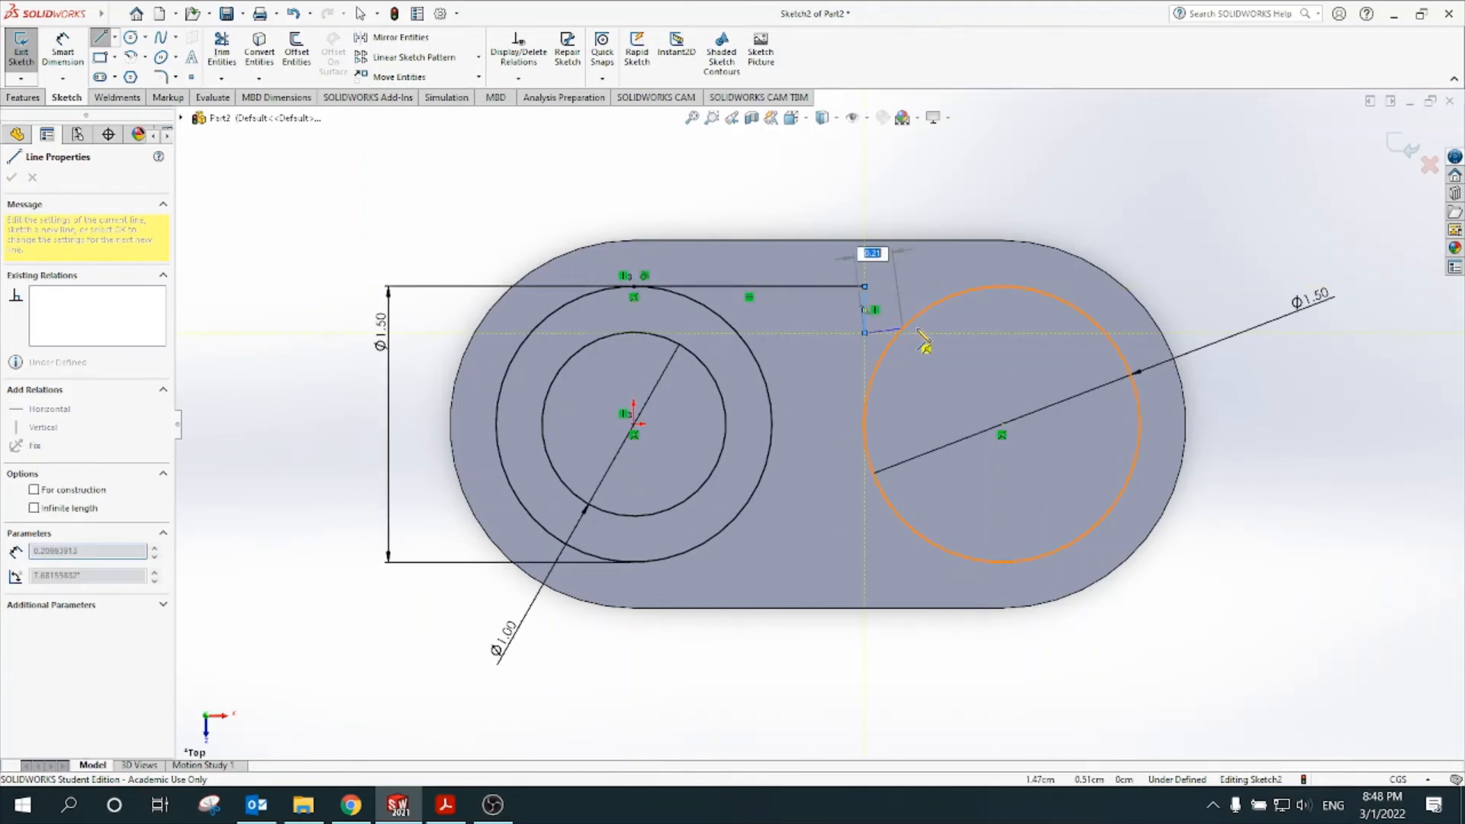
click(1195, 334)
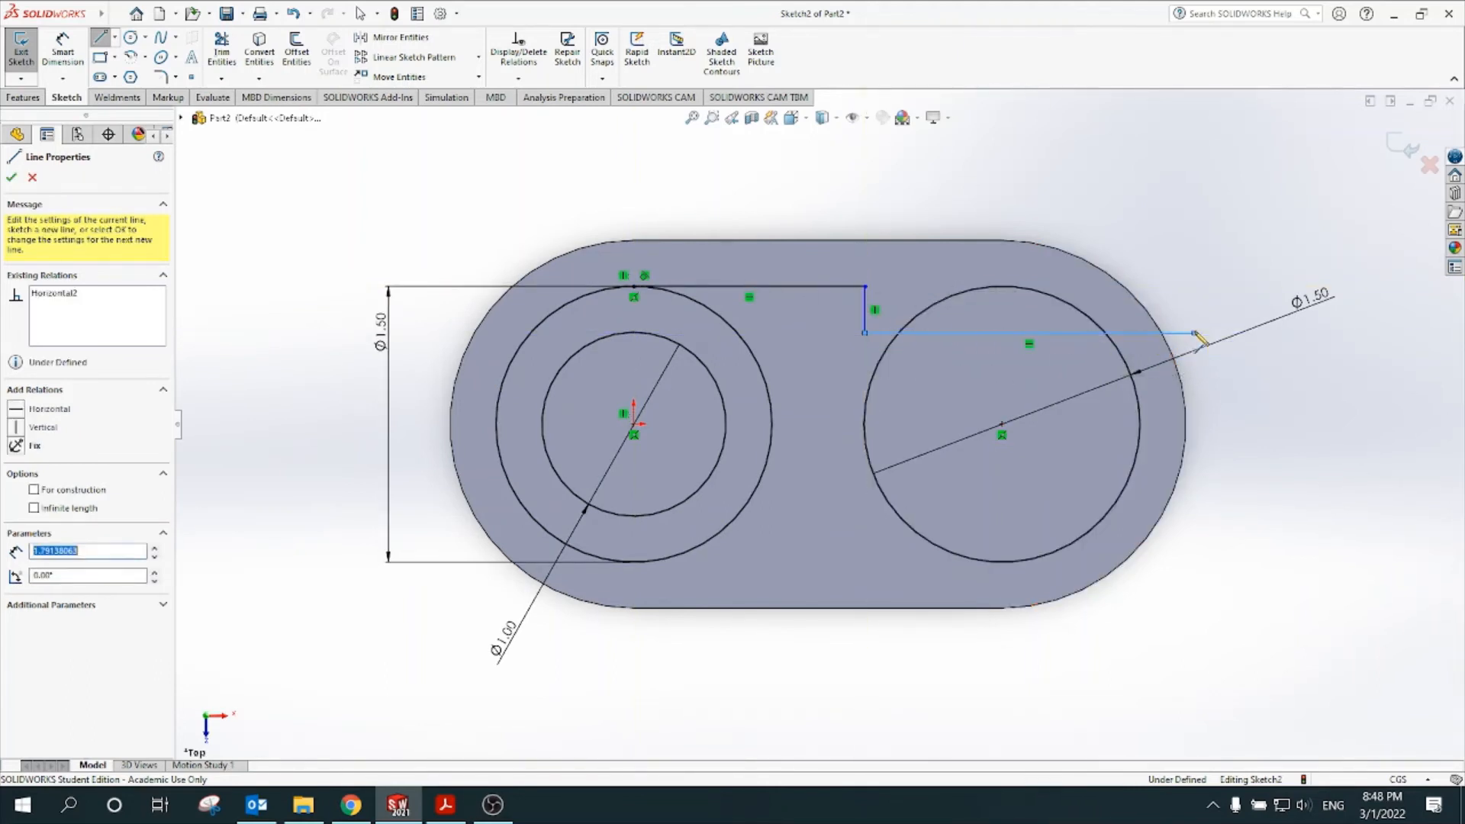
key(Escape)
key(Escape)
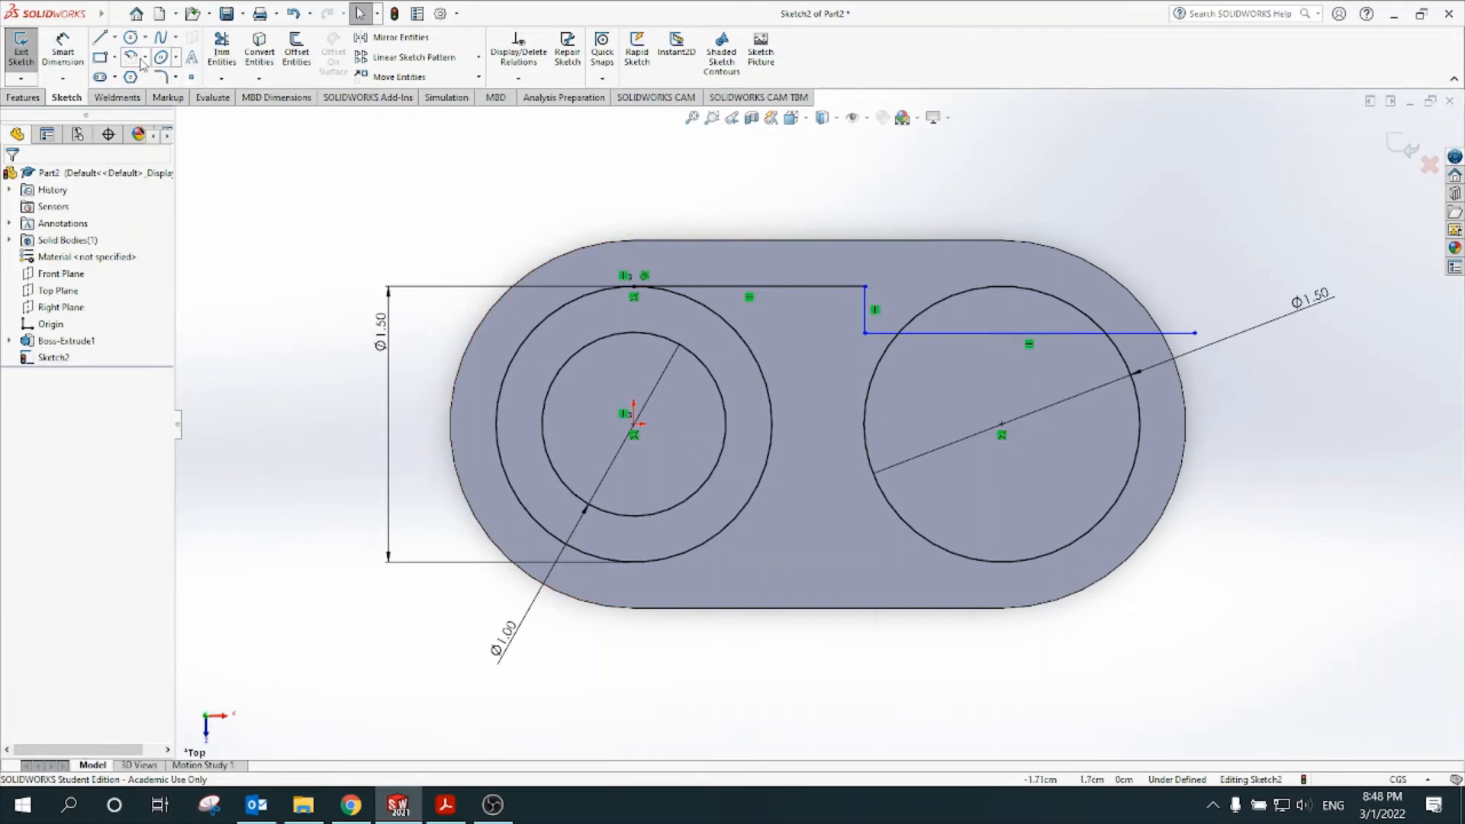
- Sketch a stepped line from the larger left circle's bottom: about 1.2 cm right, 0.27 cm up, and right past the base's arc
click(101, 38)
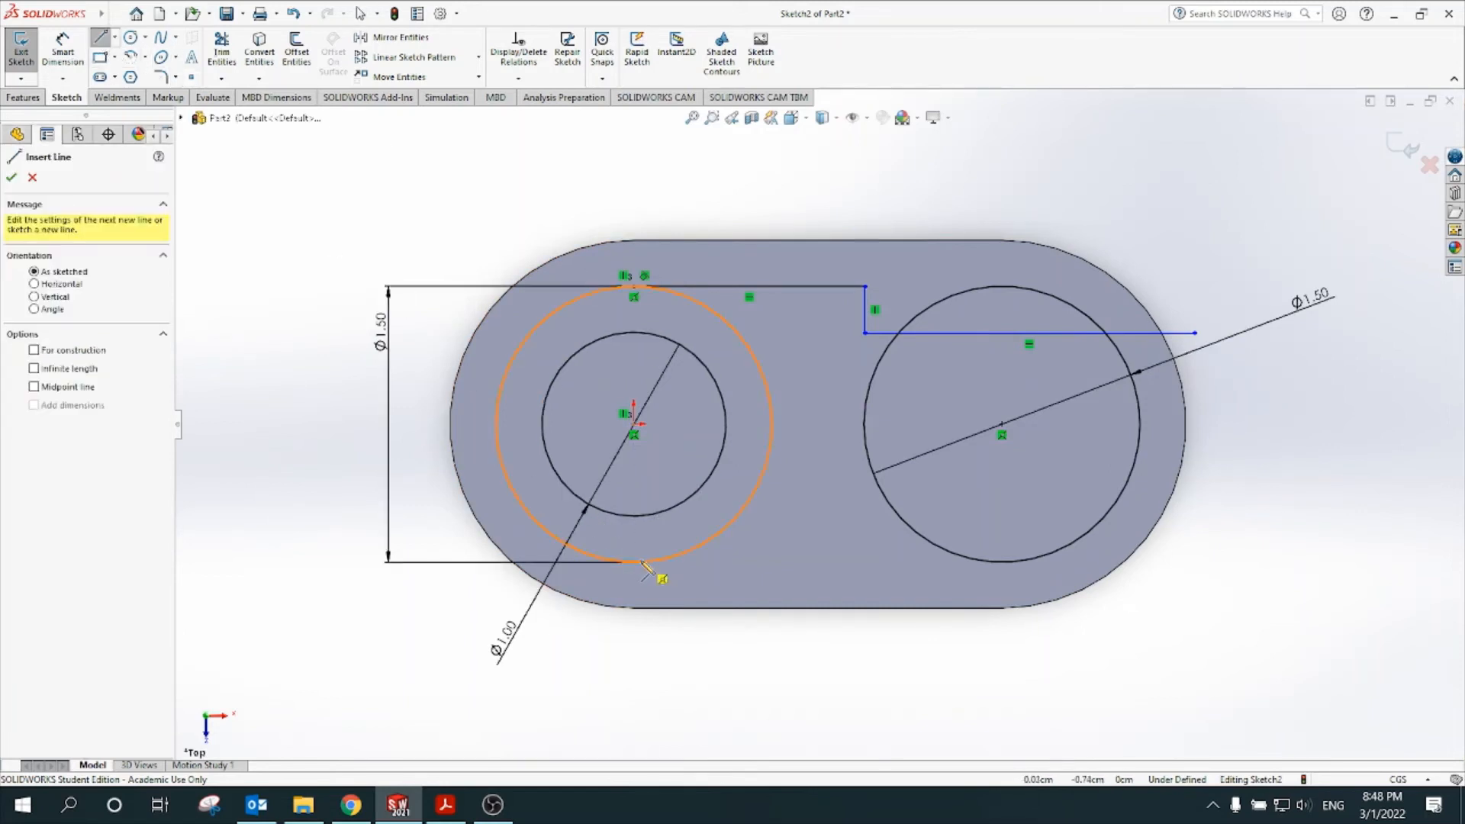
click(634, 563)
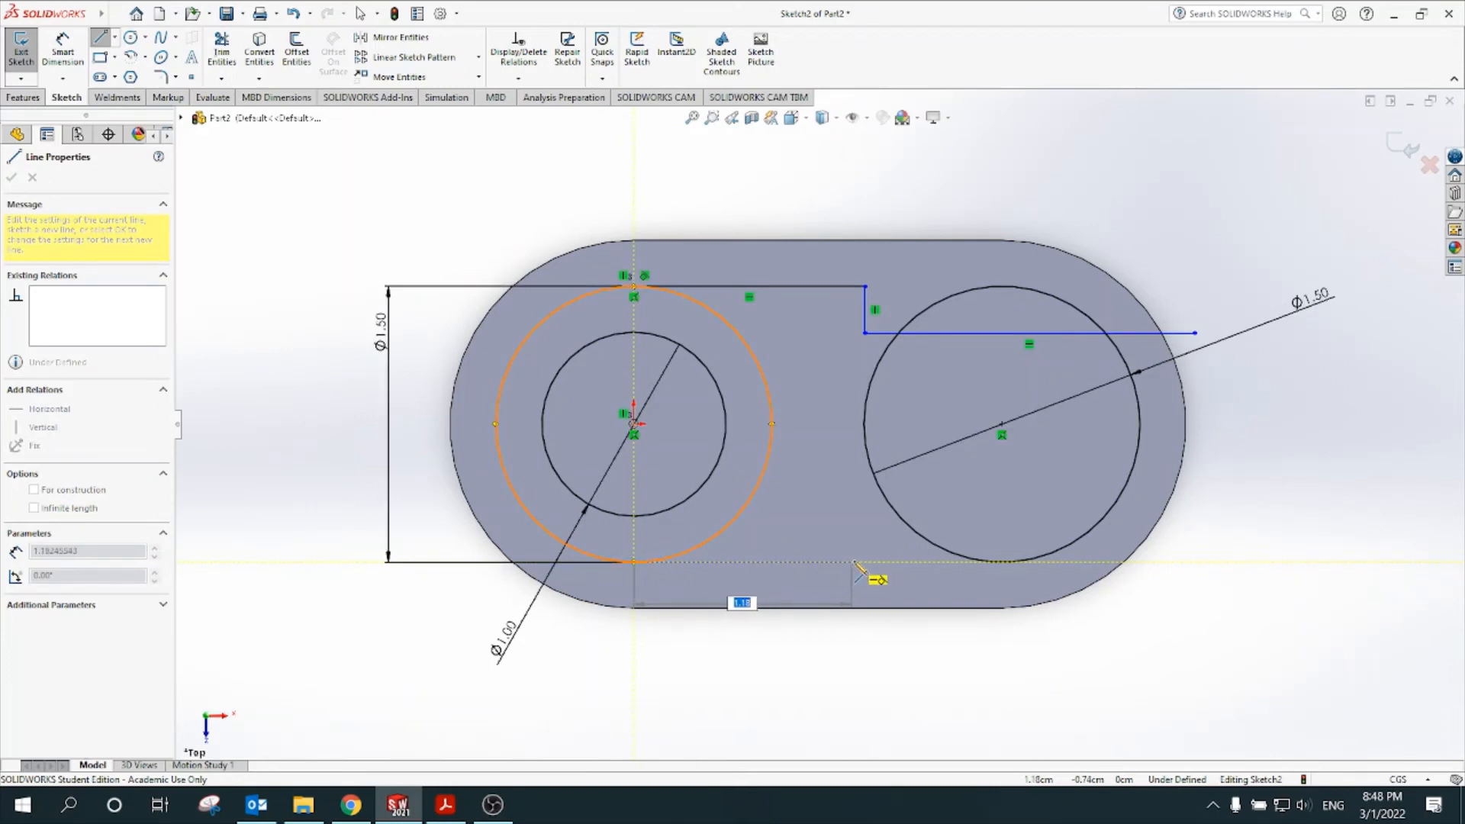
click(856, 563)
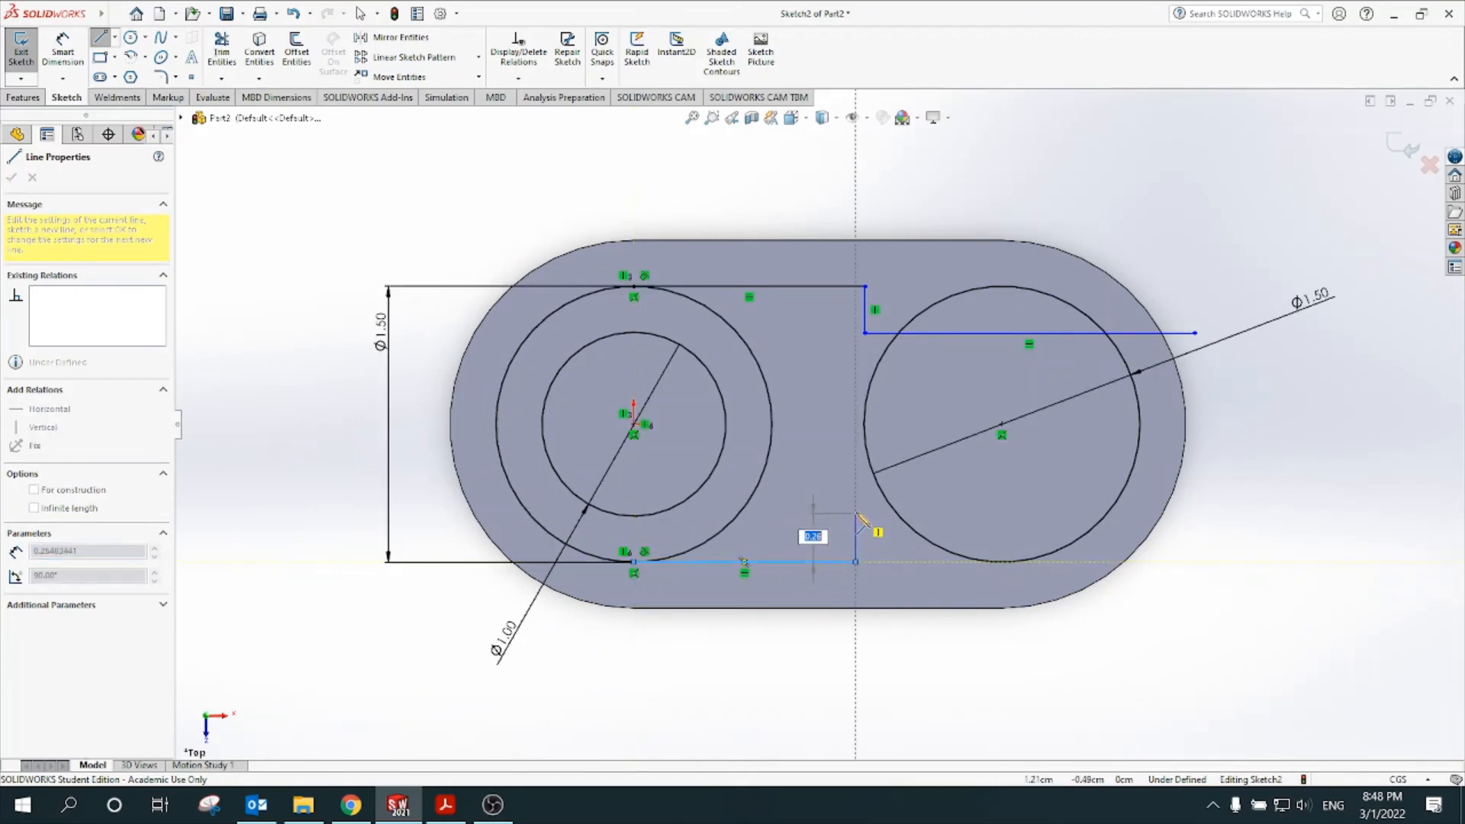
click(885, 512)
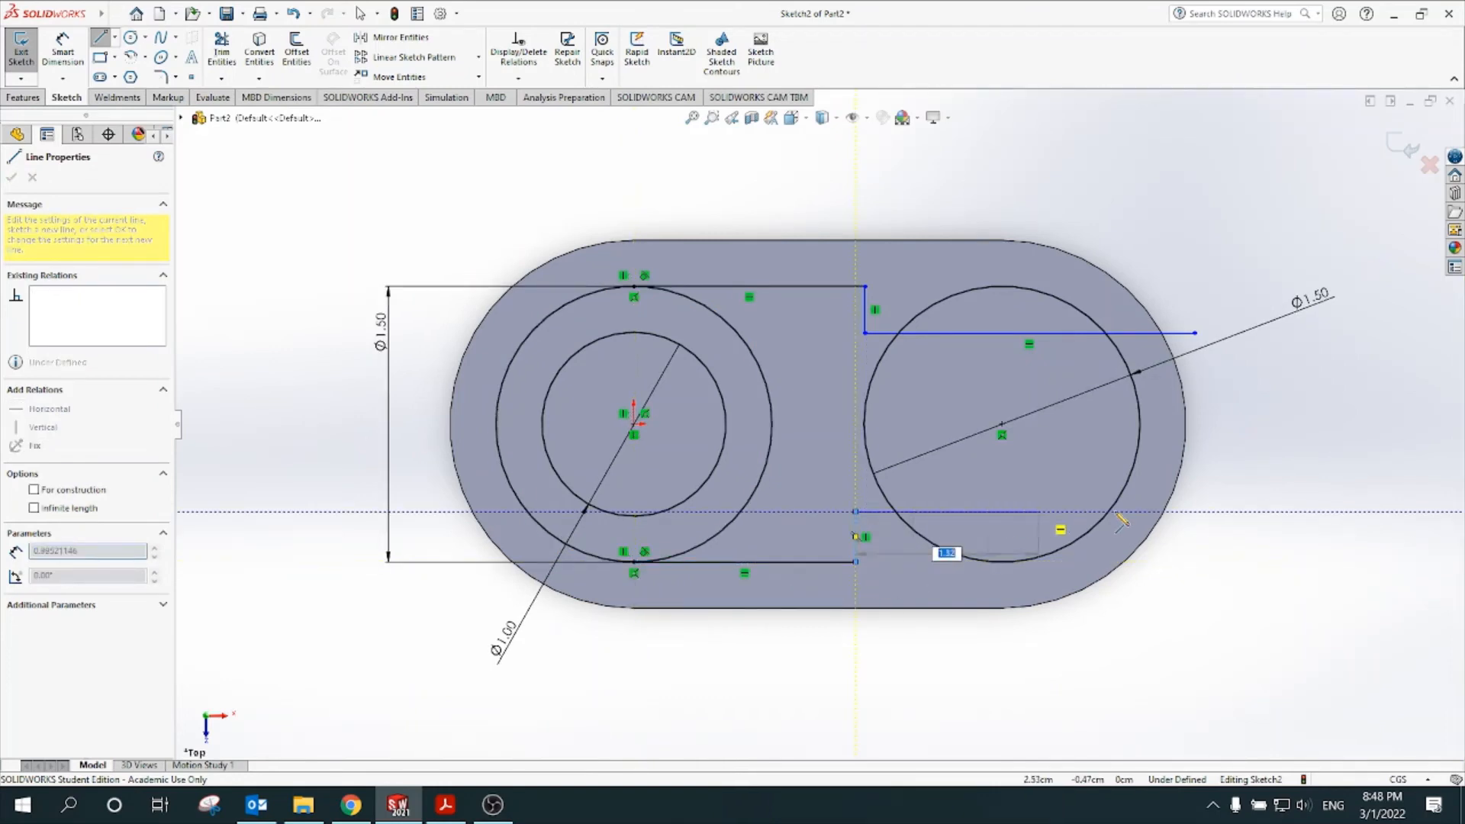
click(1204, 513)
key(Escape)
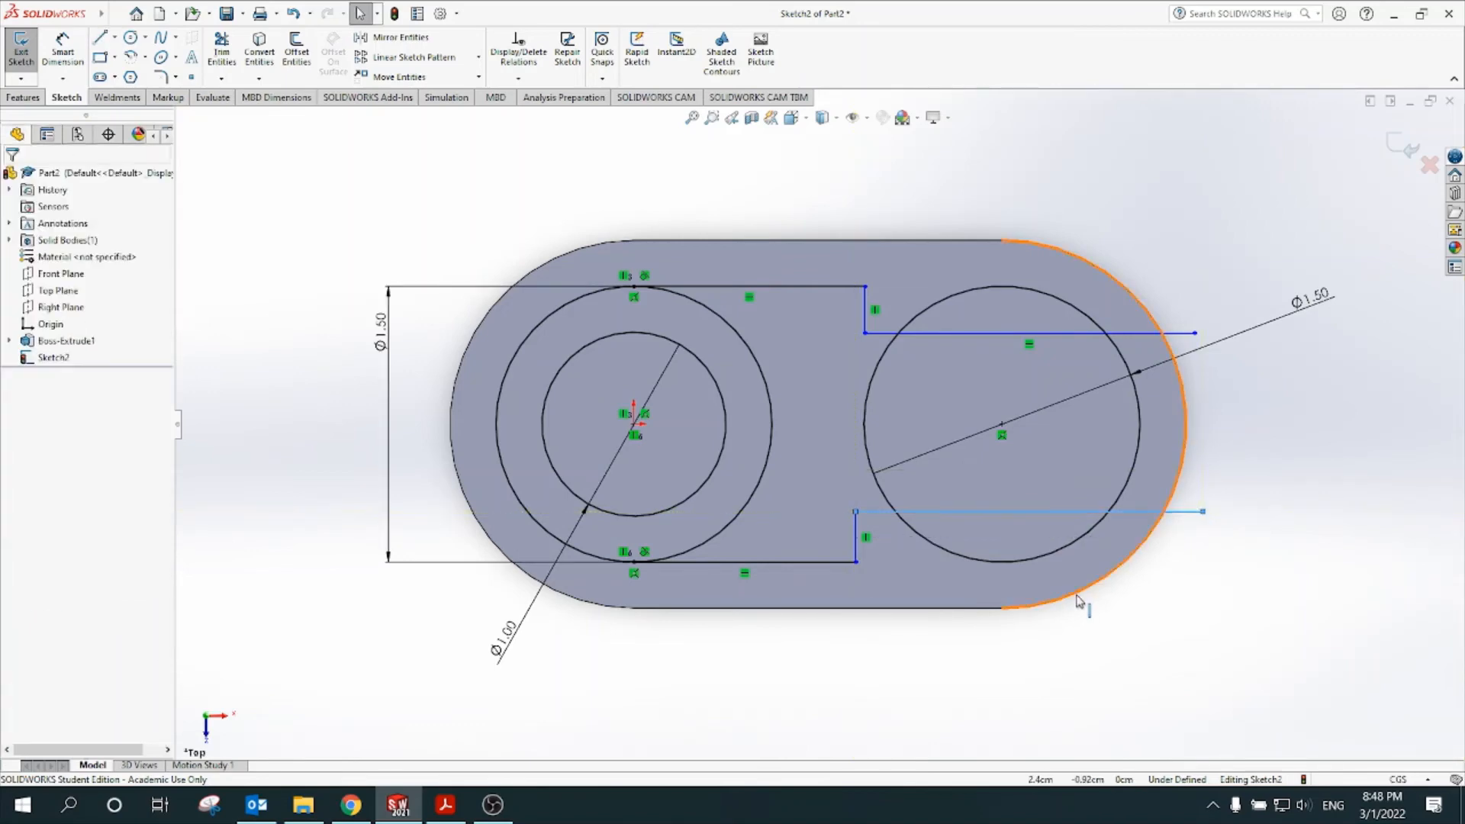
- Check the PDF drawing and dimension the length of the upper tangent line as 1.5 cm
click(446, 805)
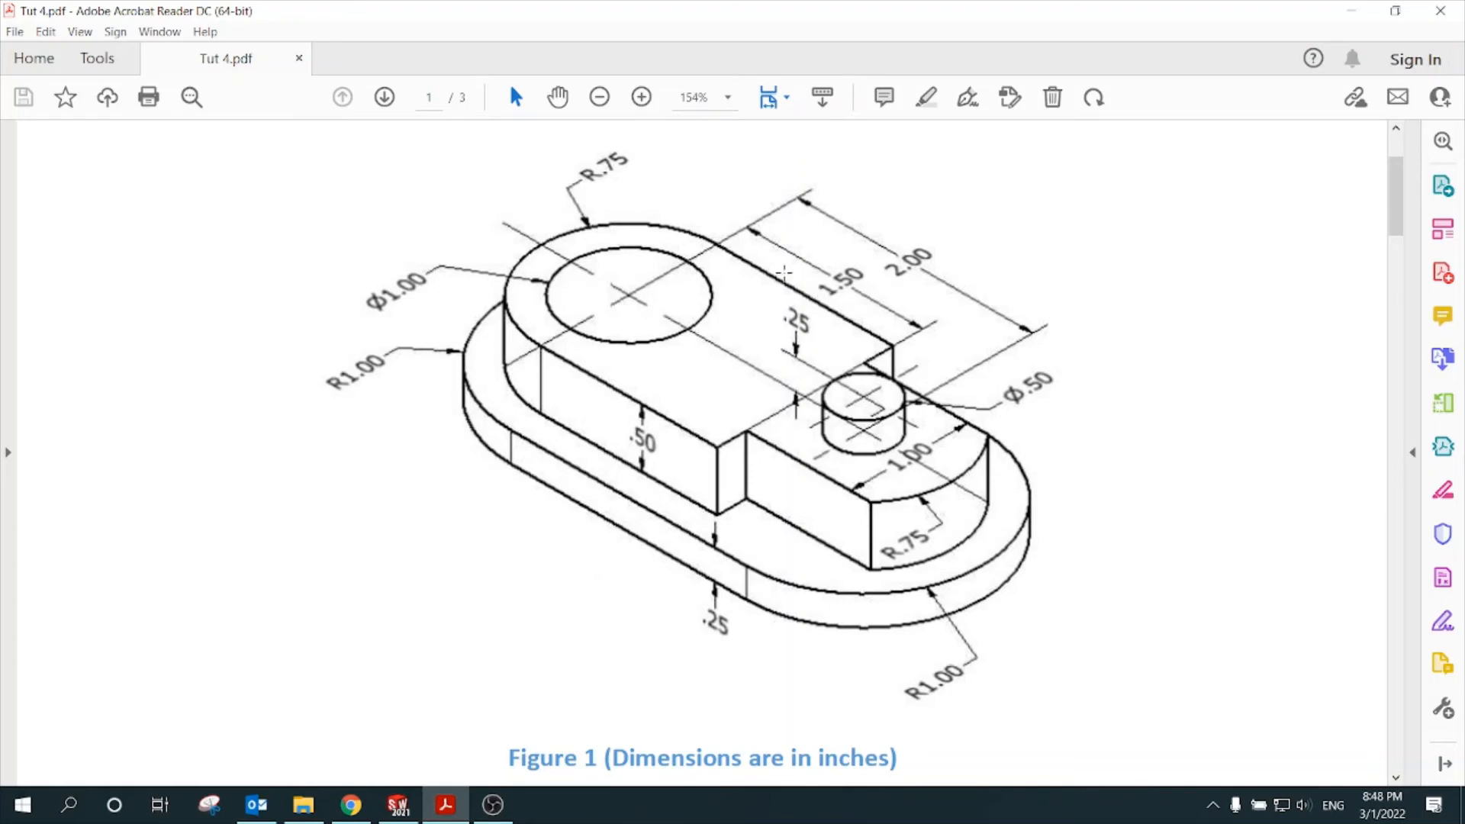
click(398, 805)
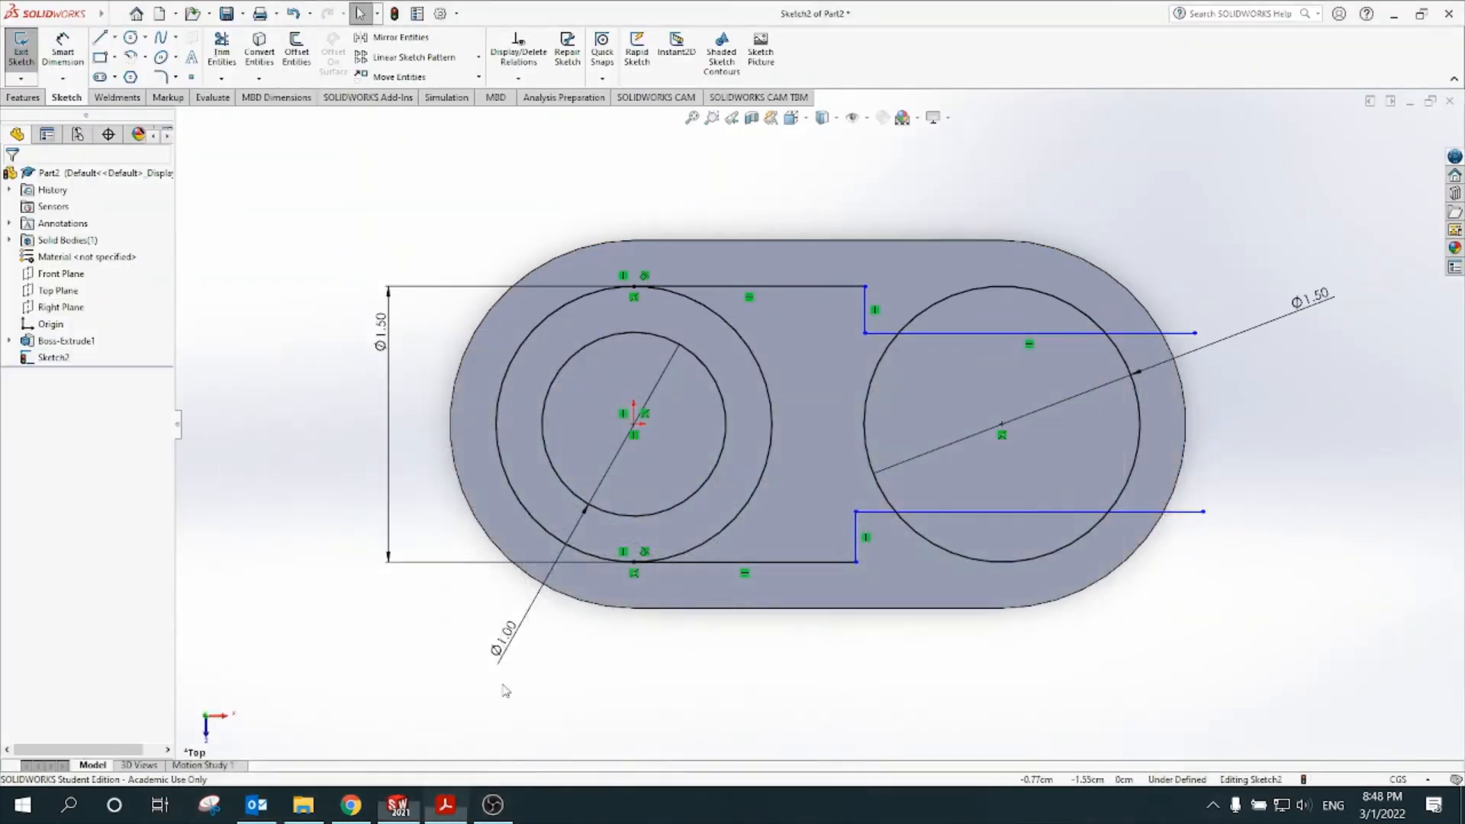
click(66, 46)
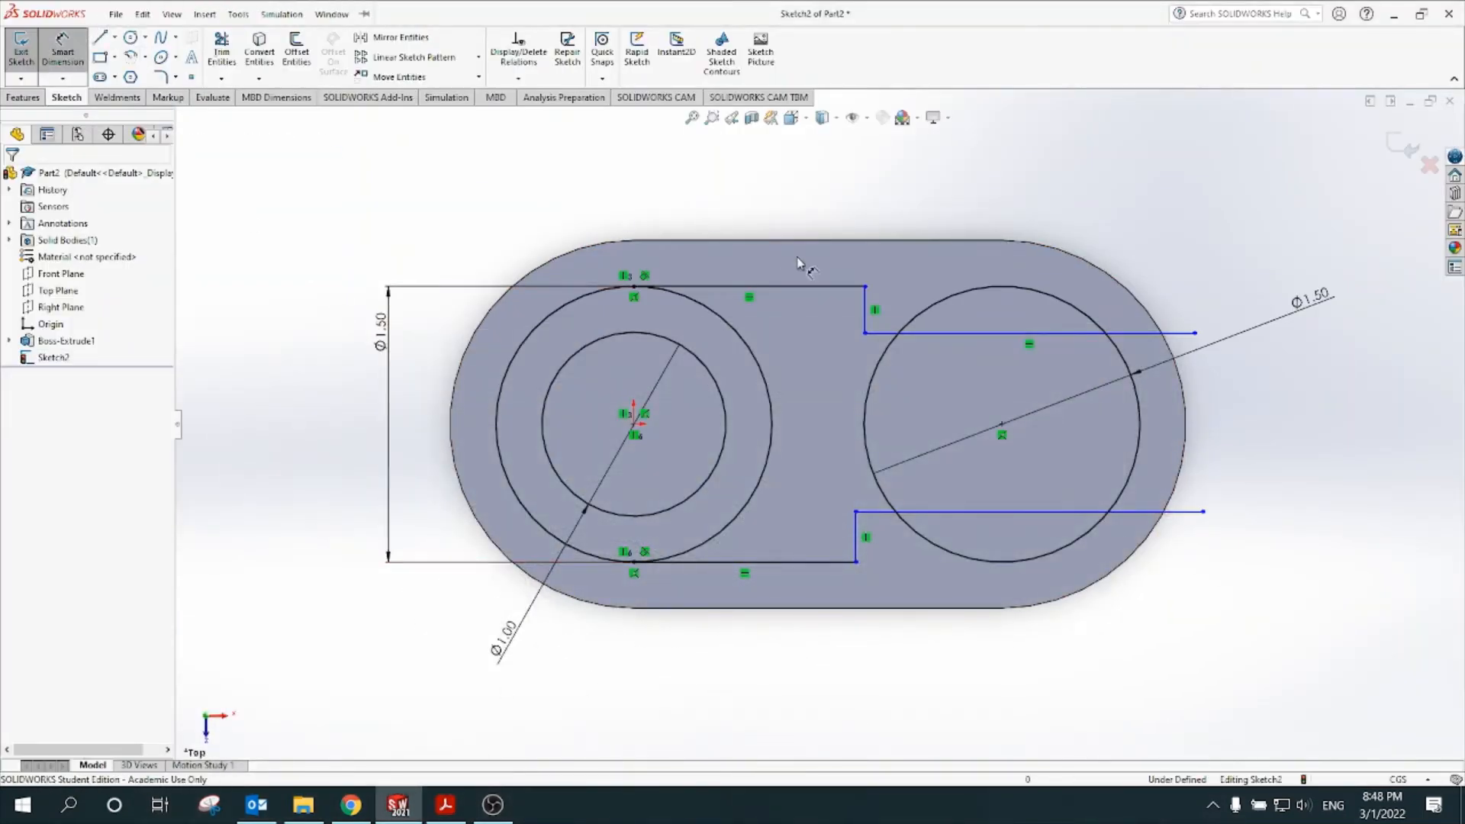
click(820, 288)
click(770, 203)
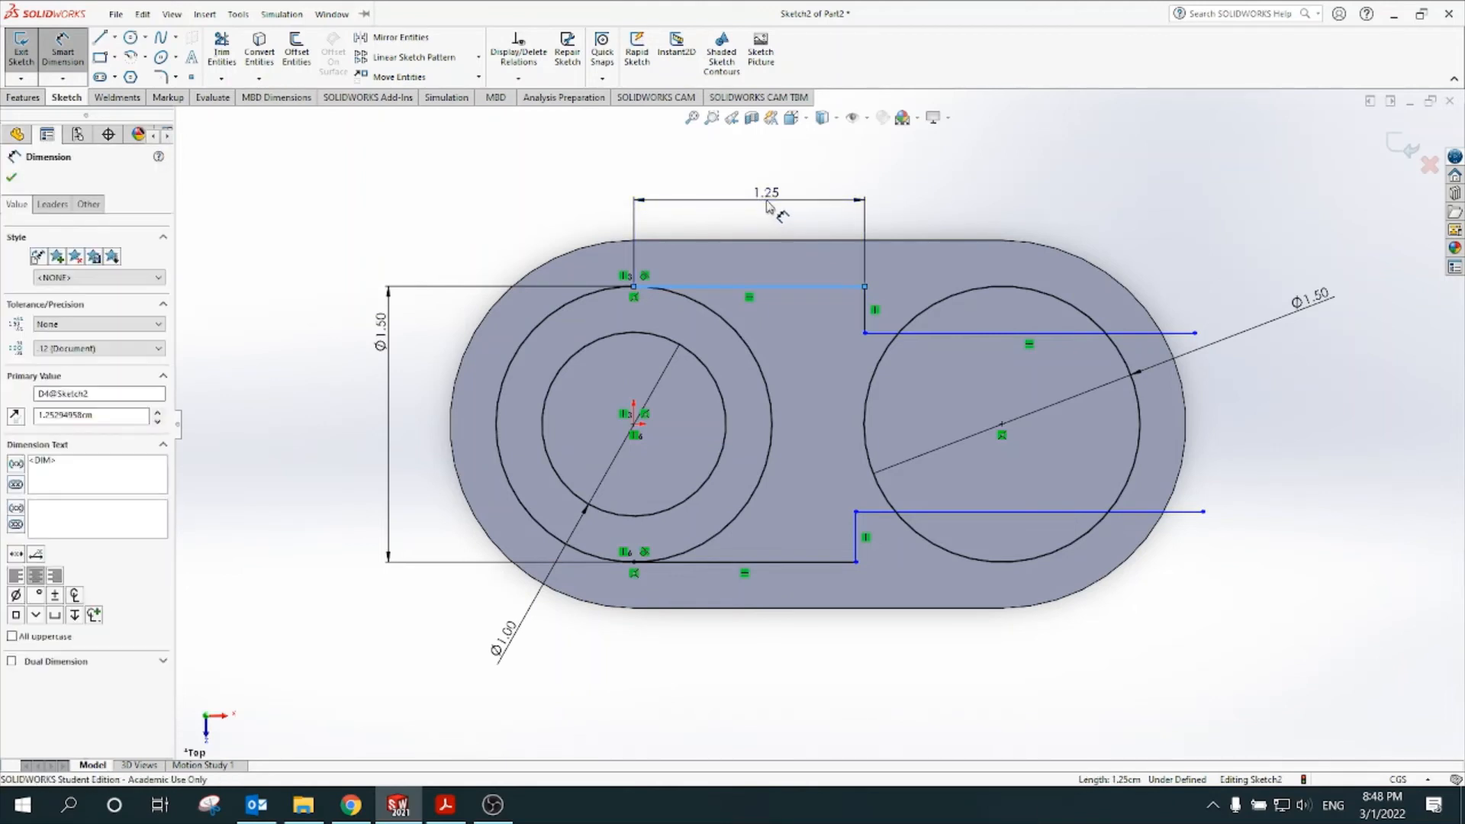
text(1.5)
key(Return)
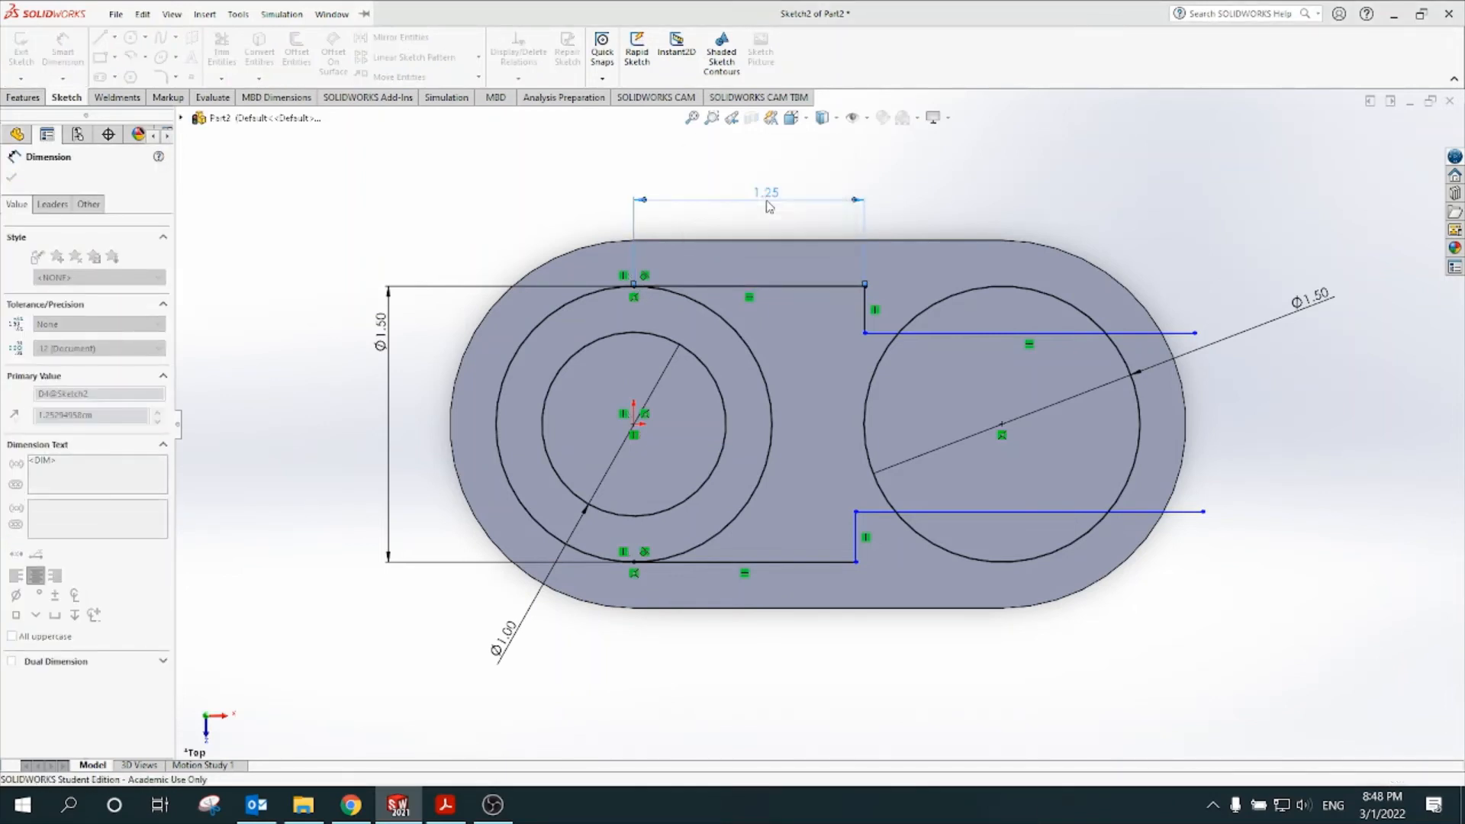
- Dimension the length of the lower tangent line as 1.5 cm
click(801, 574)
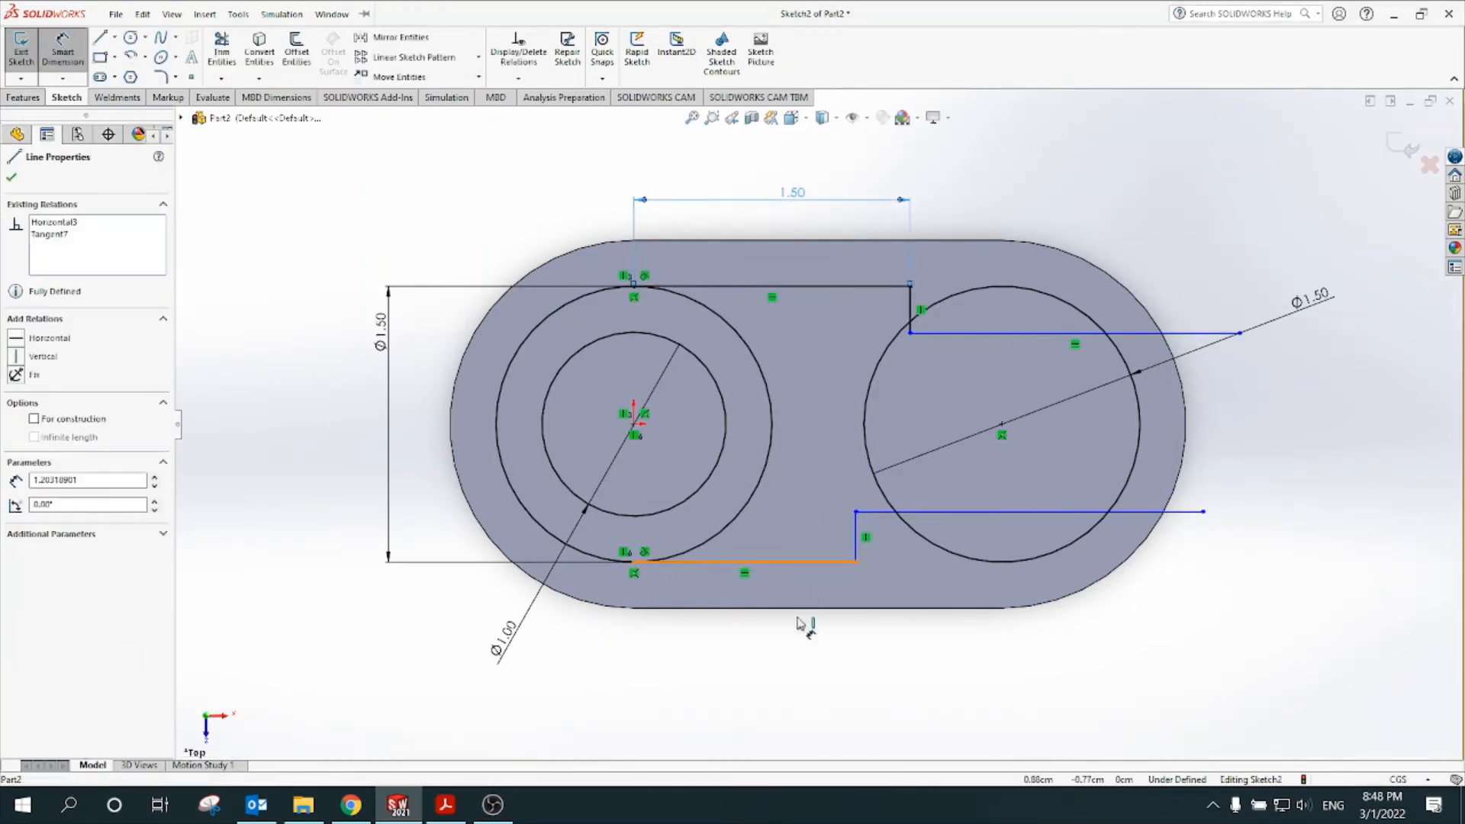
click(797, 670)
text(1.5)
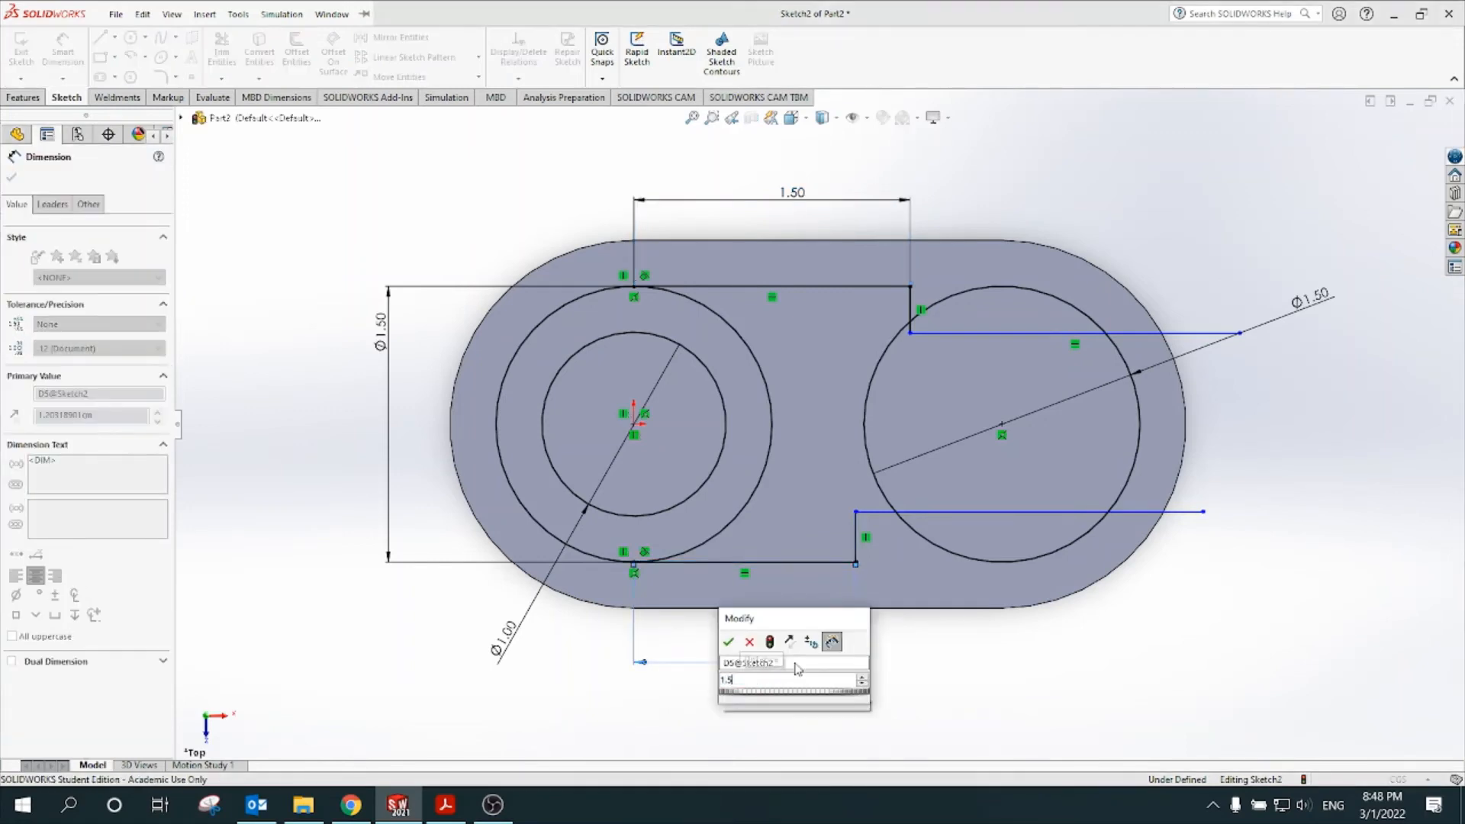
key(Return)
- Dimension the short vertical line of the upper step as 0.25 cm
scroll(923, 569, down, 5)
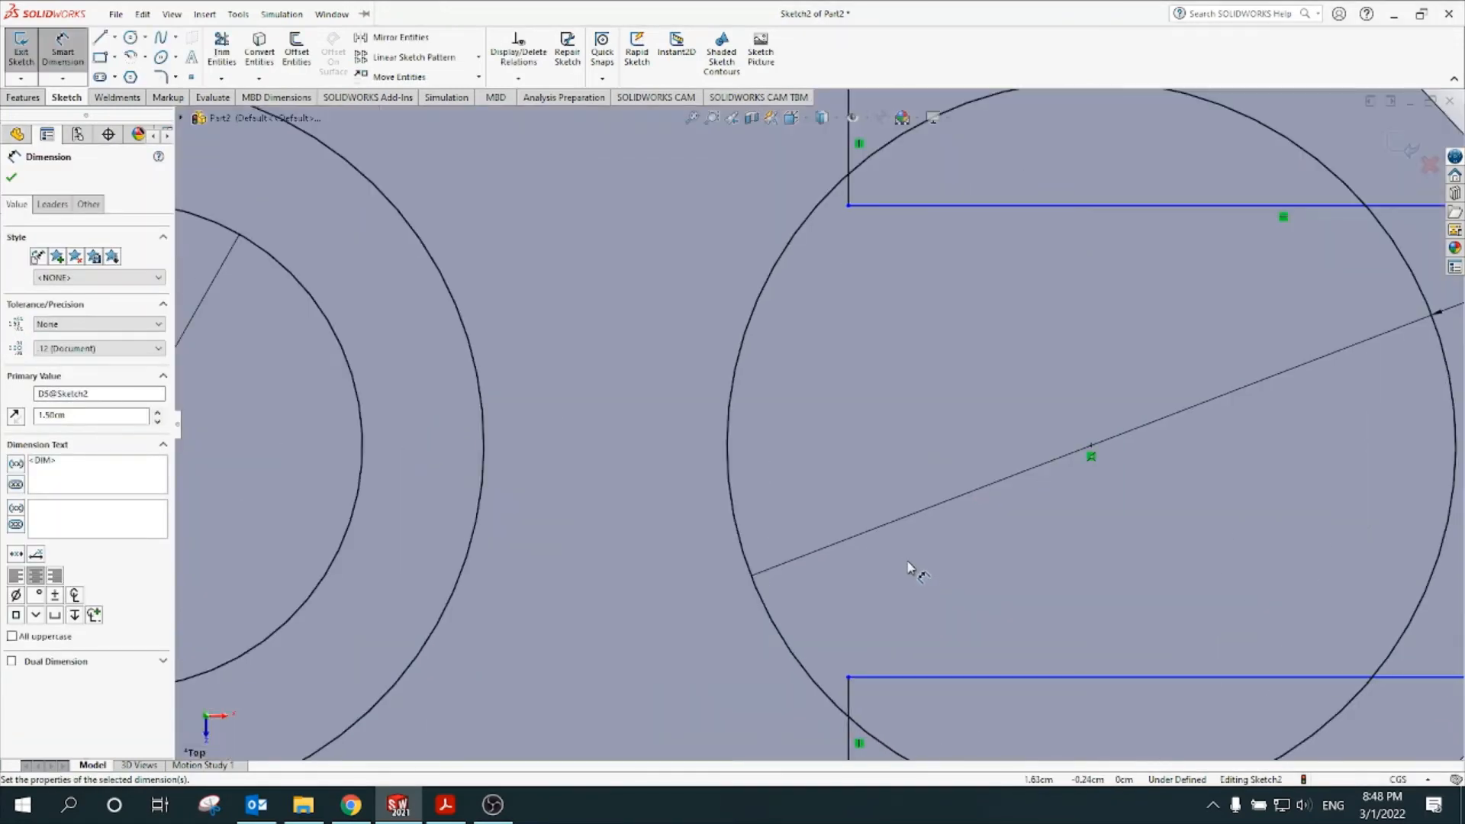
scroll(893, 448, up, 4)
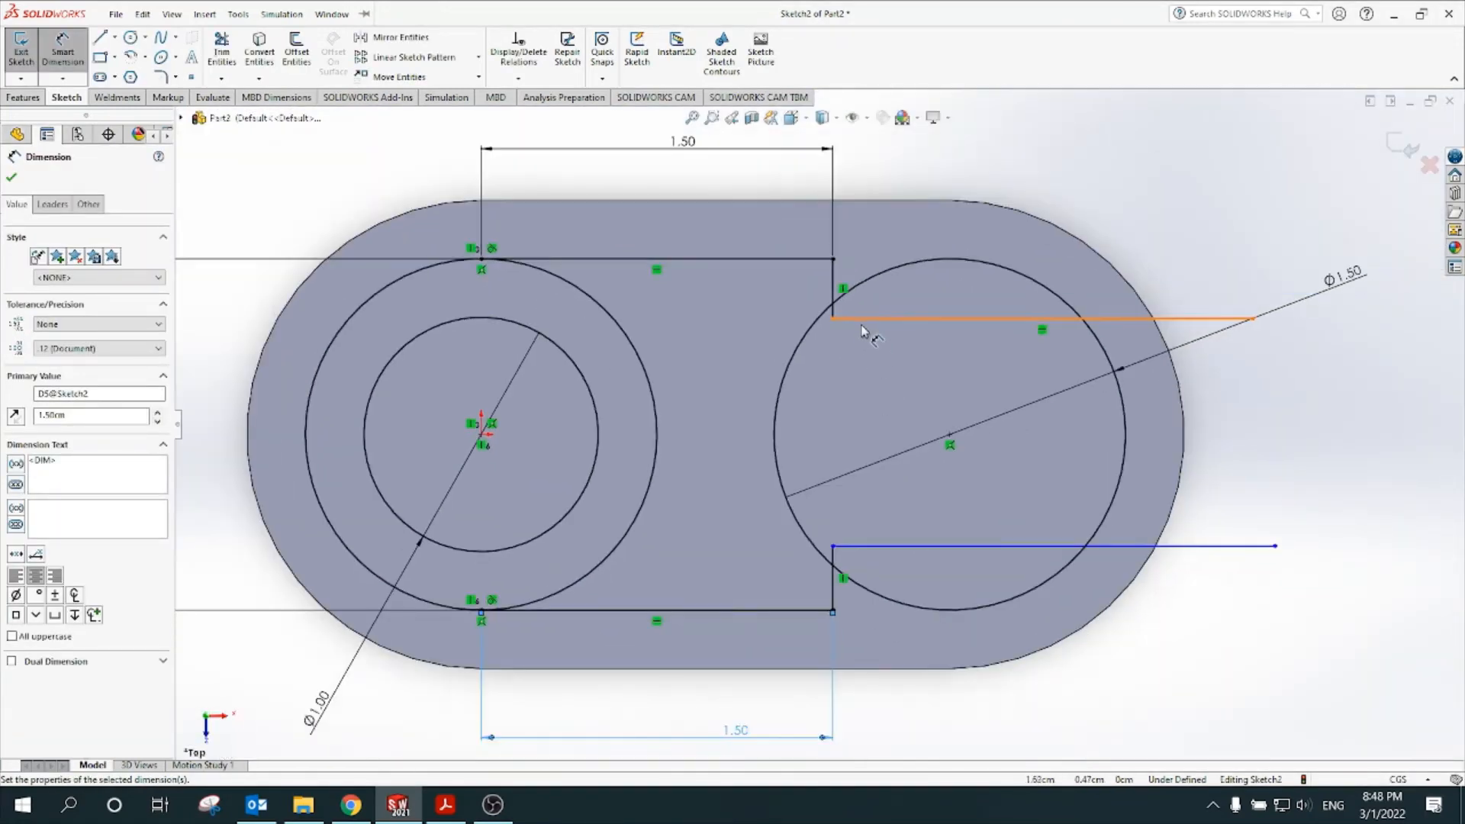
click(832, 290)
click(752, 314)
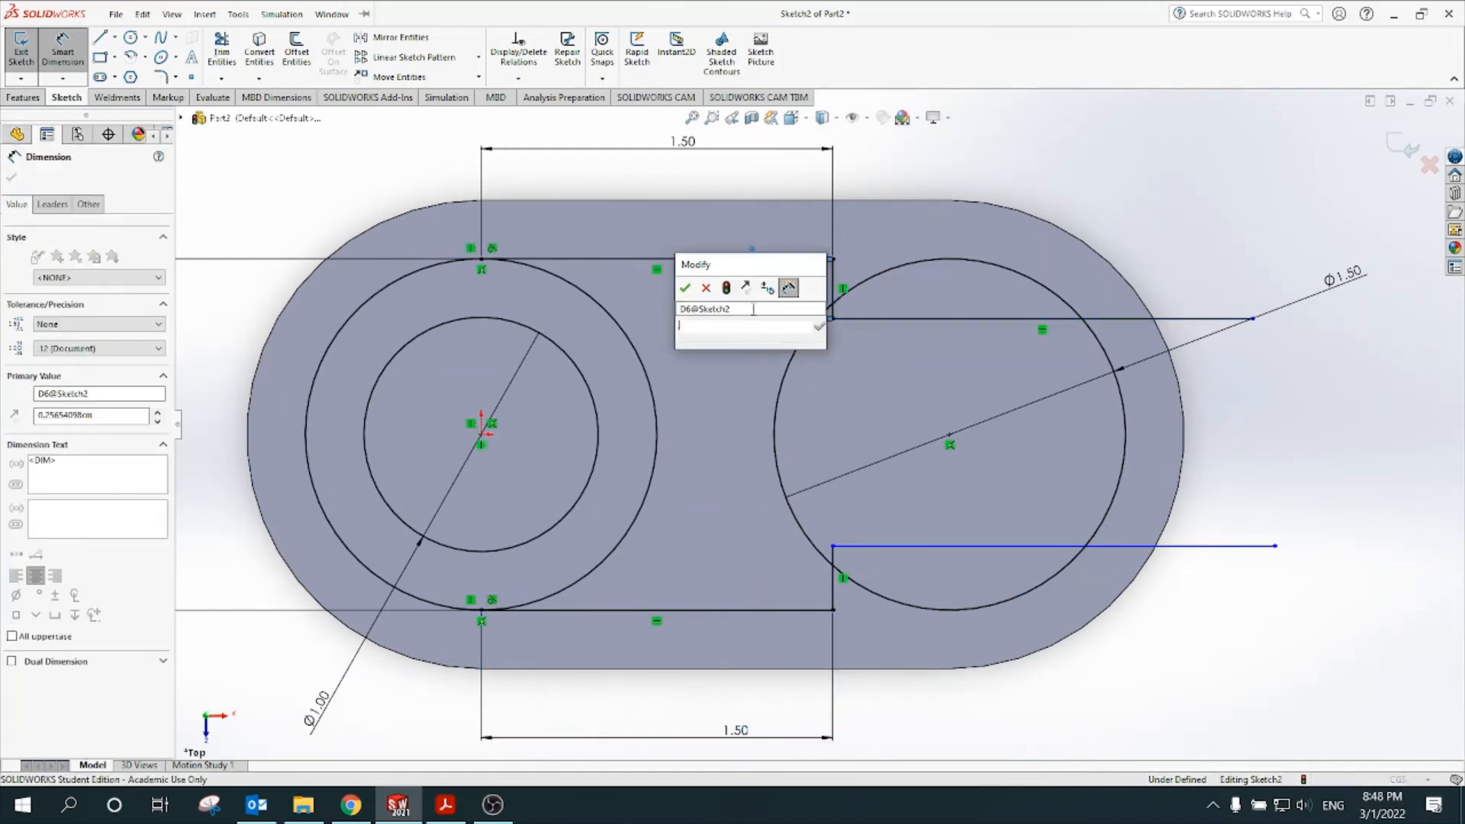
text(.25)
key(Return)
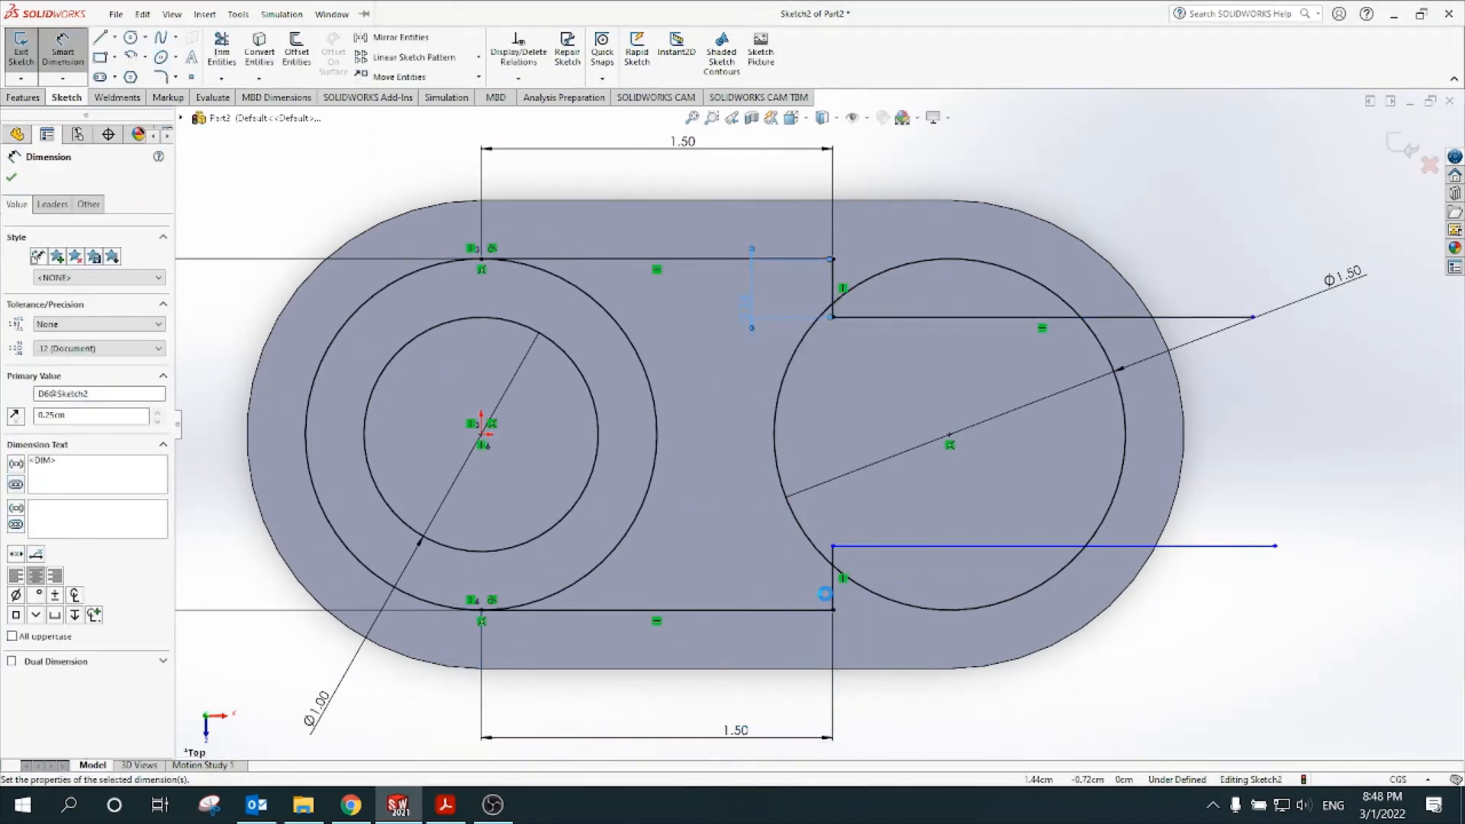
- Dimension the short vertical line of the lower step as 0.25 cm and end dimensioning
click(833, 590)
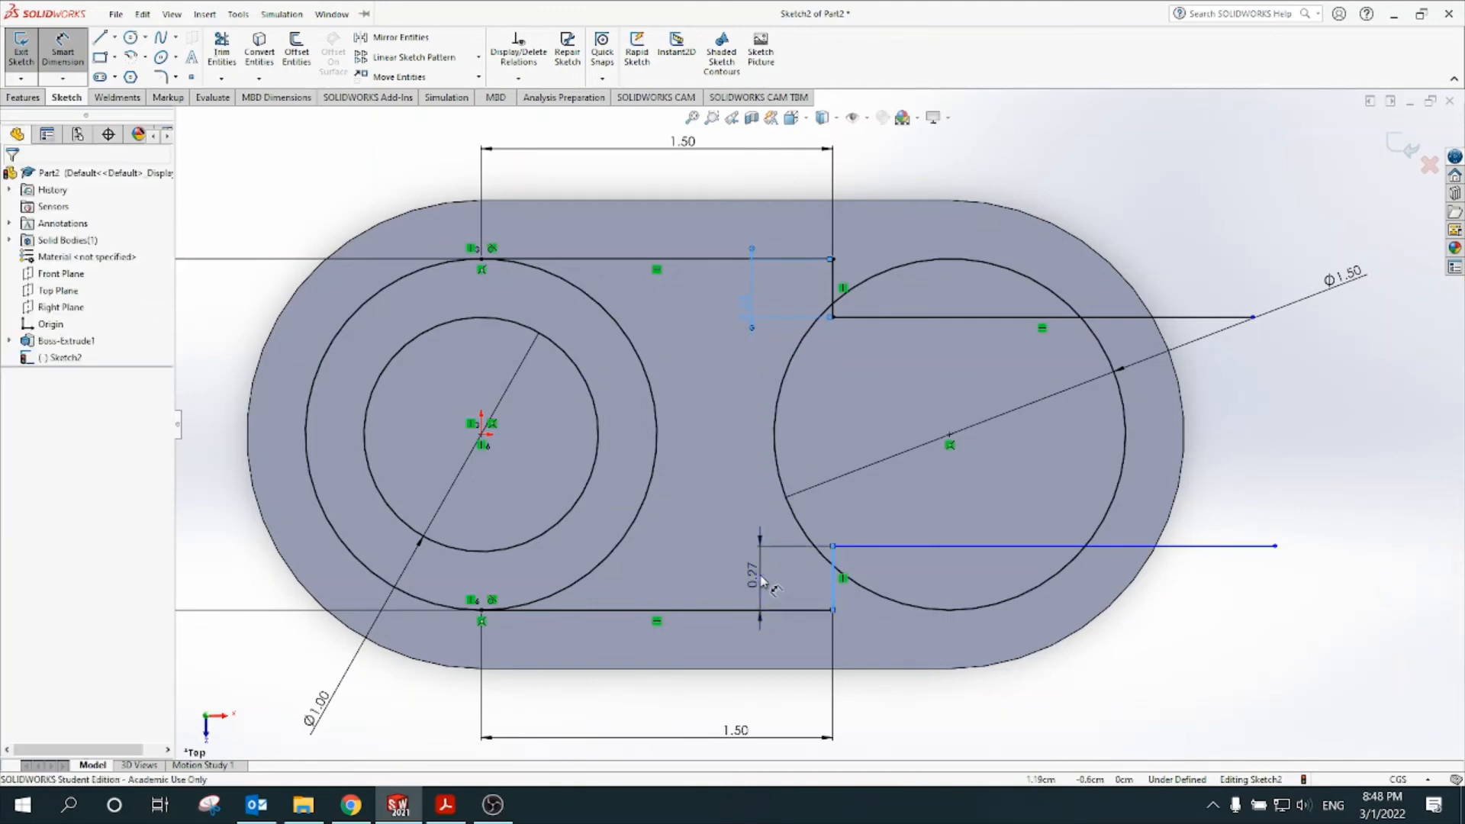
click(762, 580)
text(.25)
key(Return)
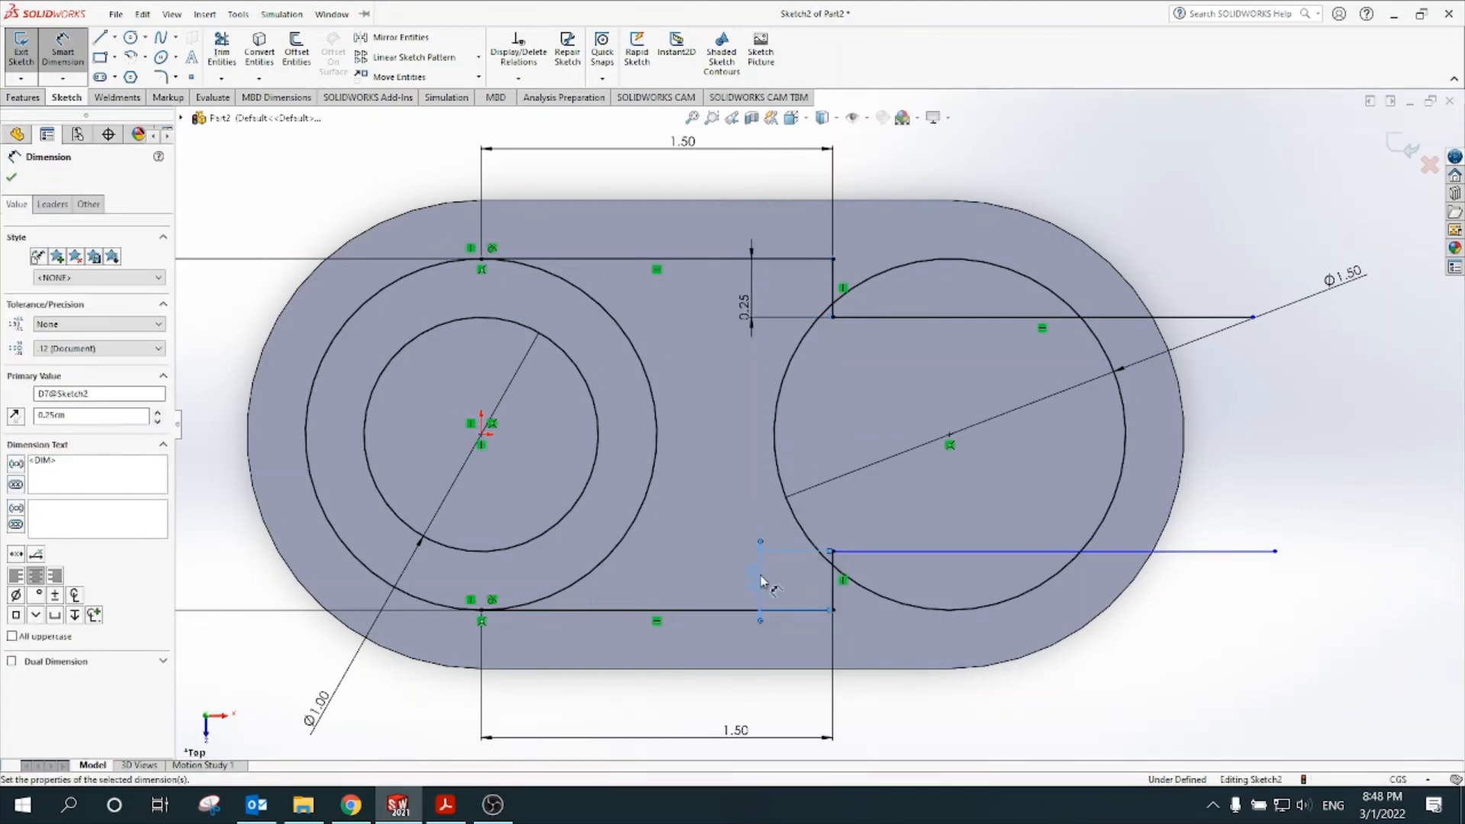
key(Escape)
key(Escape)
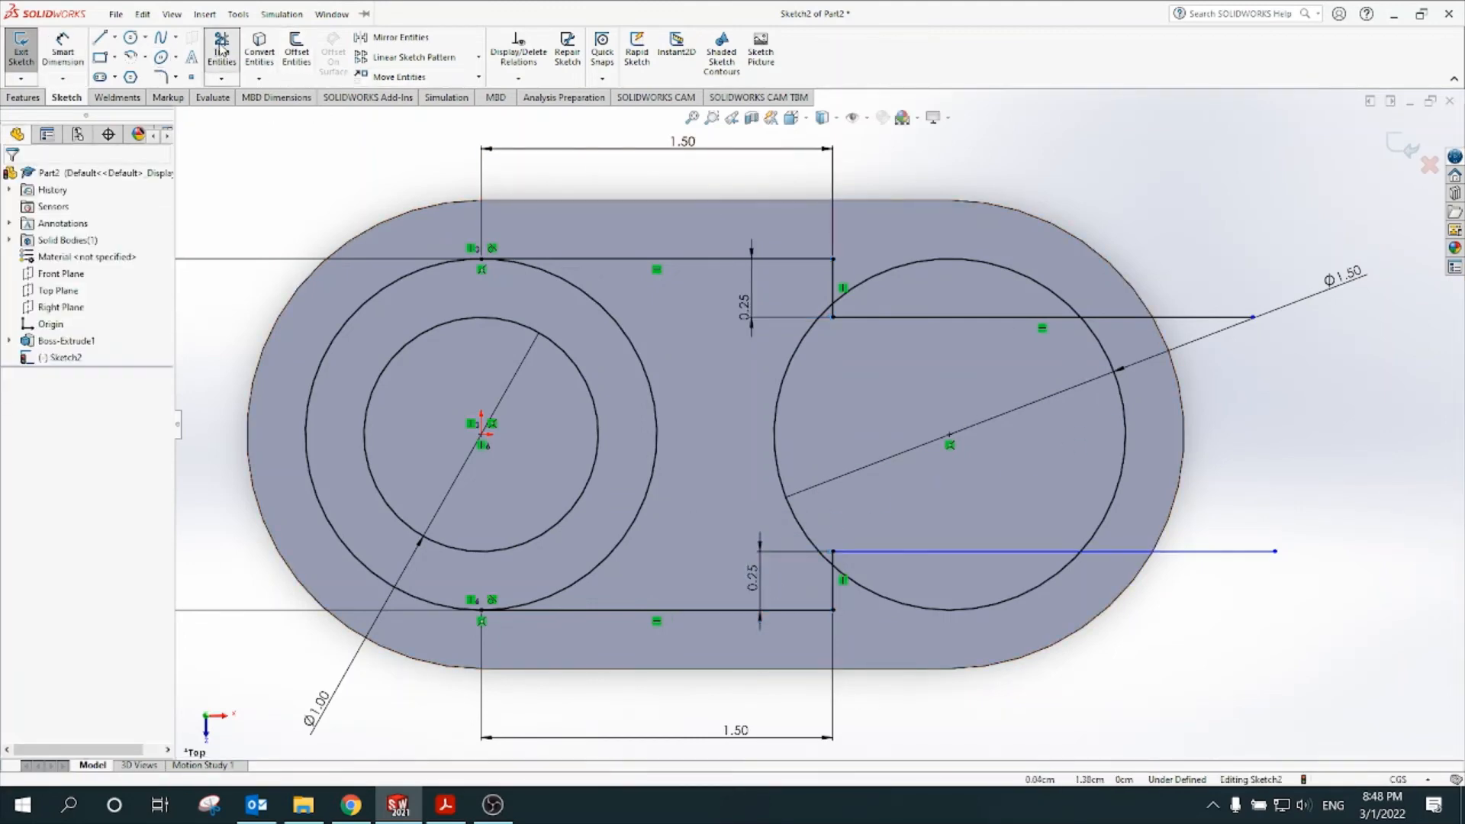
- Trim the two step lines beyond the 1.5 cm end circle and trim away the circle's arcs outside the profile, keeping its outer end arc
click(221, 51)
scroll(1087, 320, down, 4)
drag(1076, 322, 1091, 353)
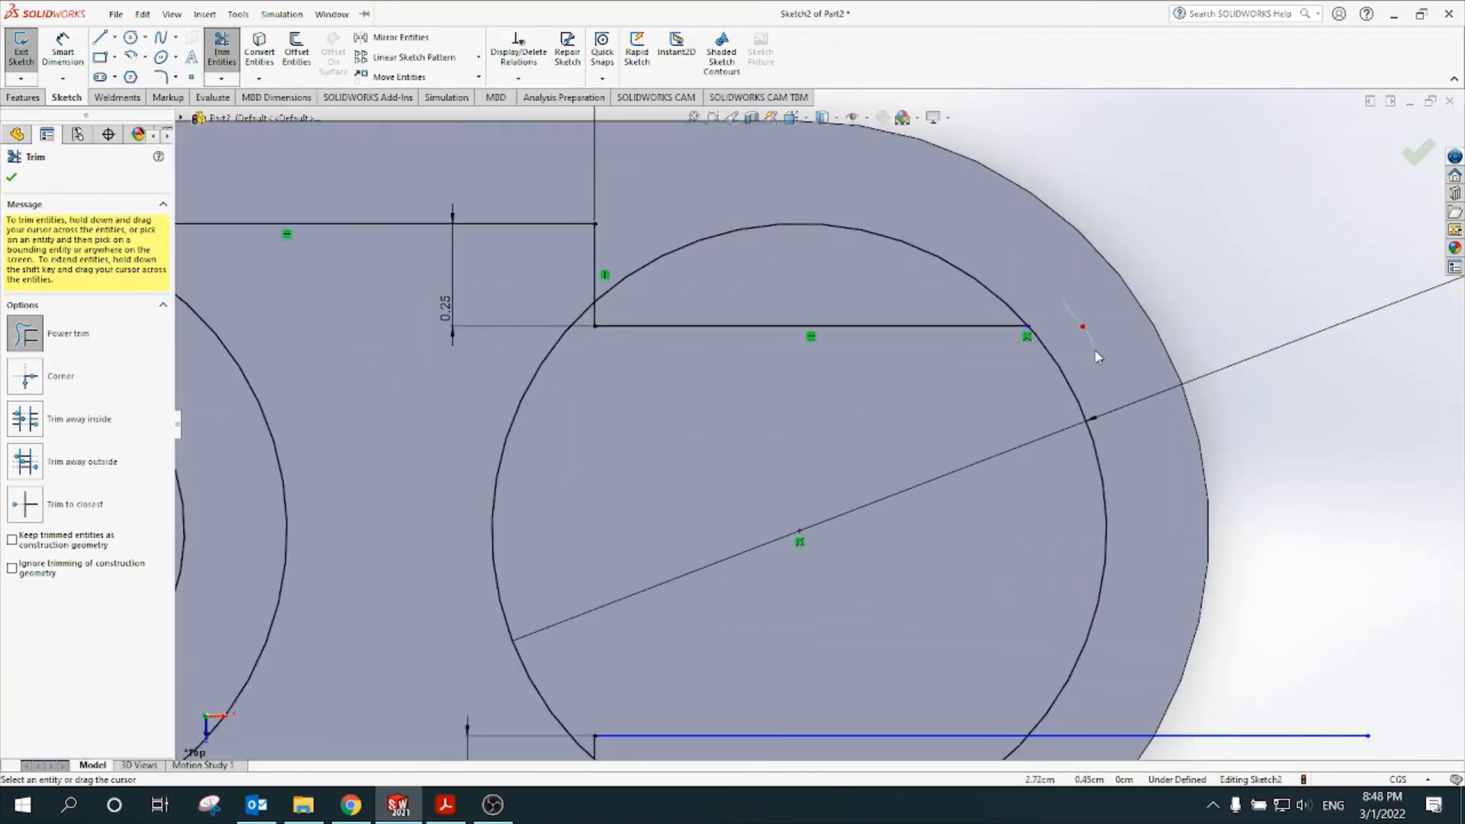
scroll(1092, 352, up, 2)
drag(1035, 632, 1019, 673)
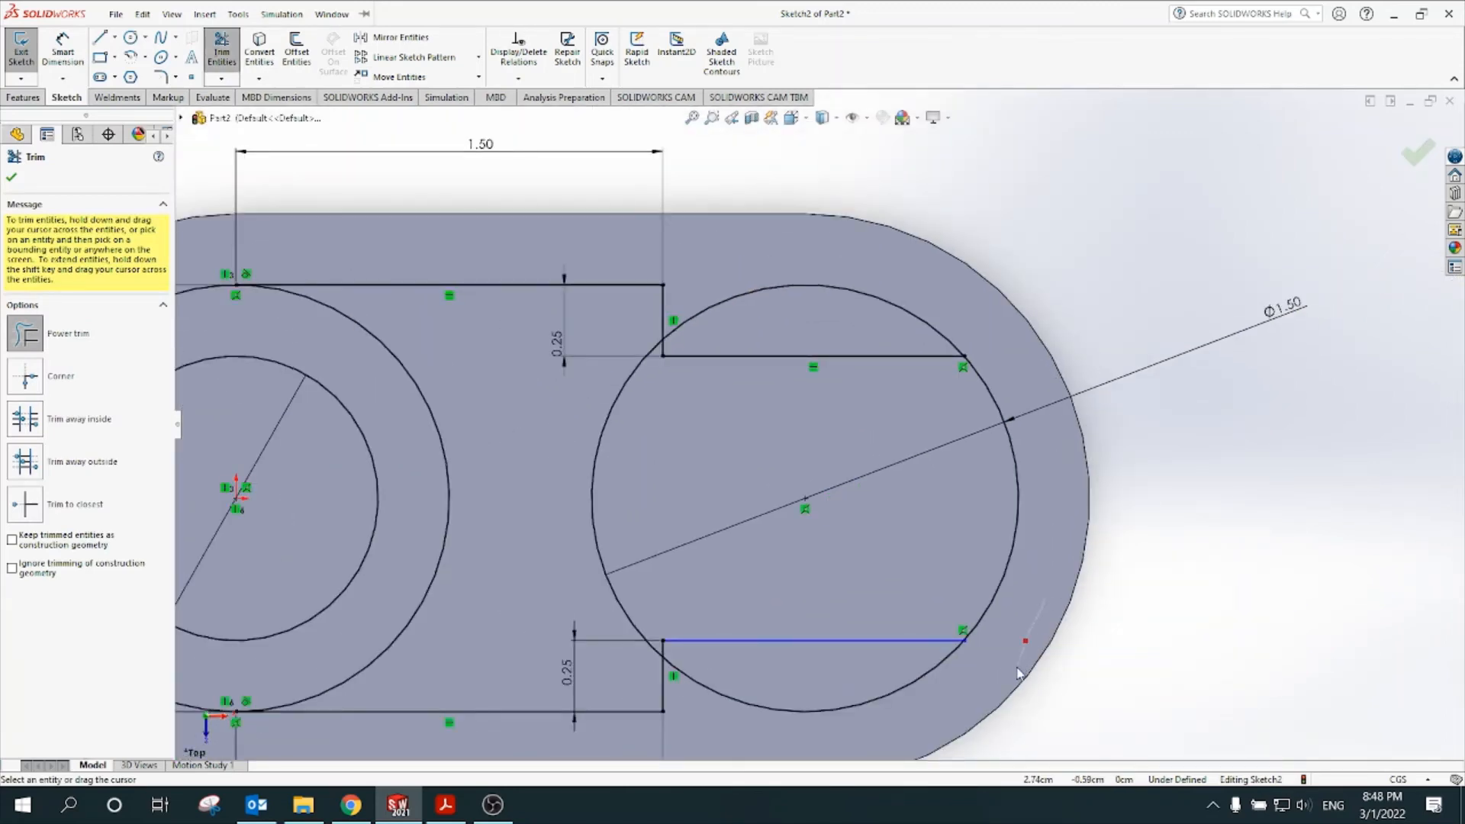
scroll(1011, 656, up, 2)
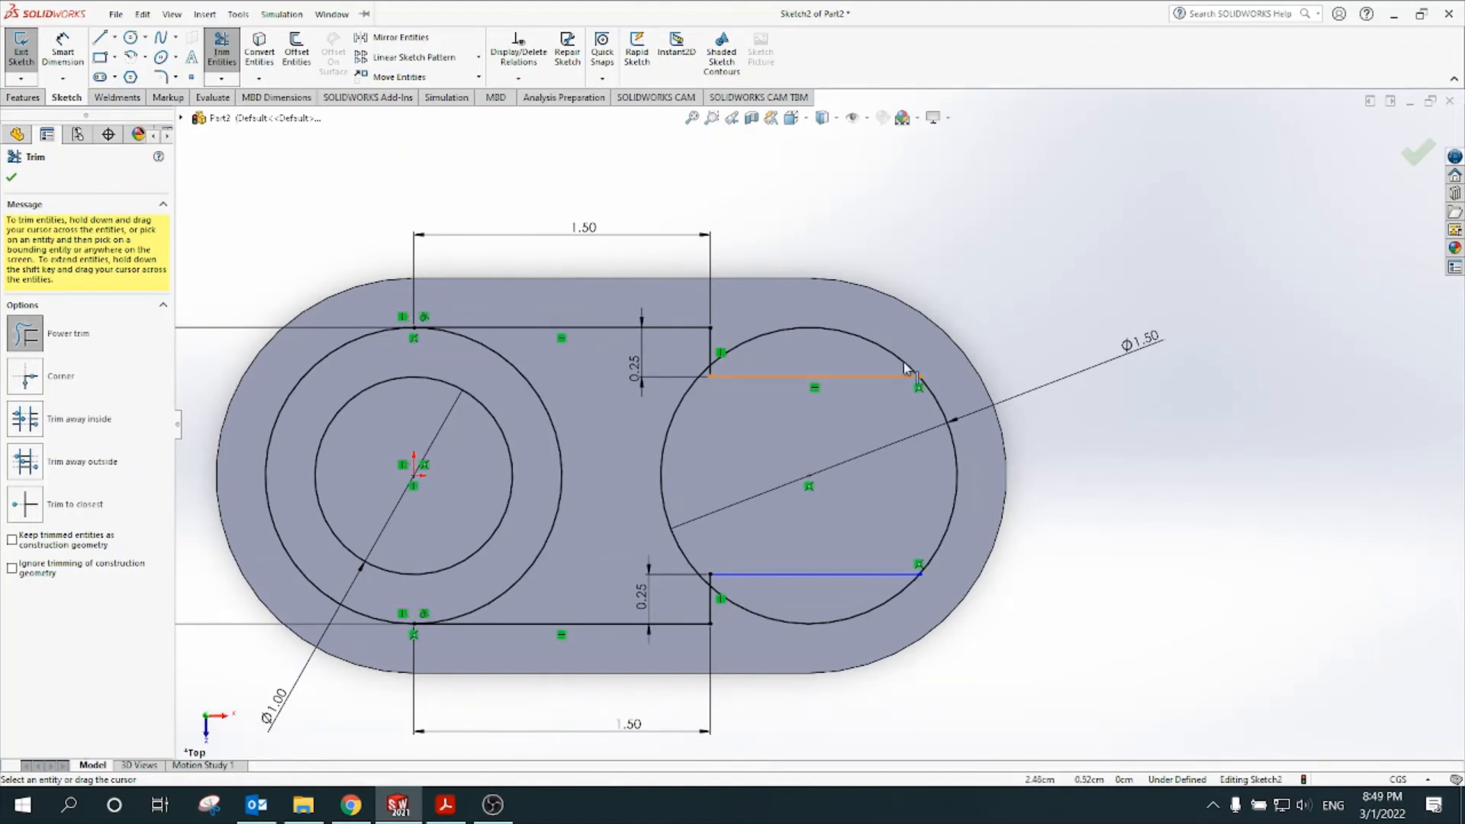
drag(854, 353, 663, 436)
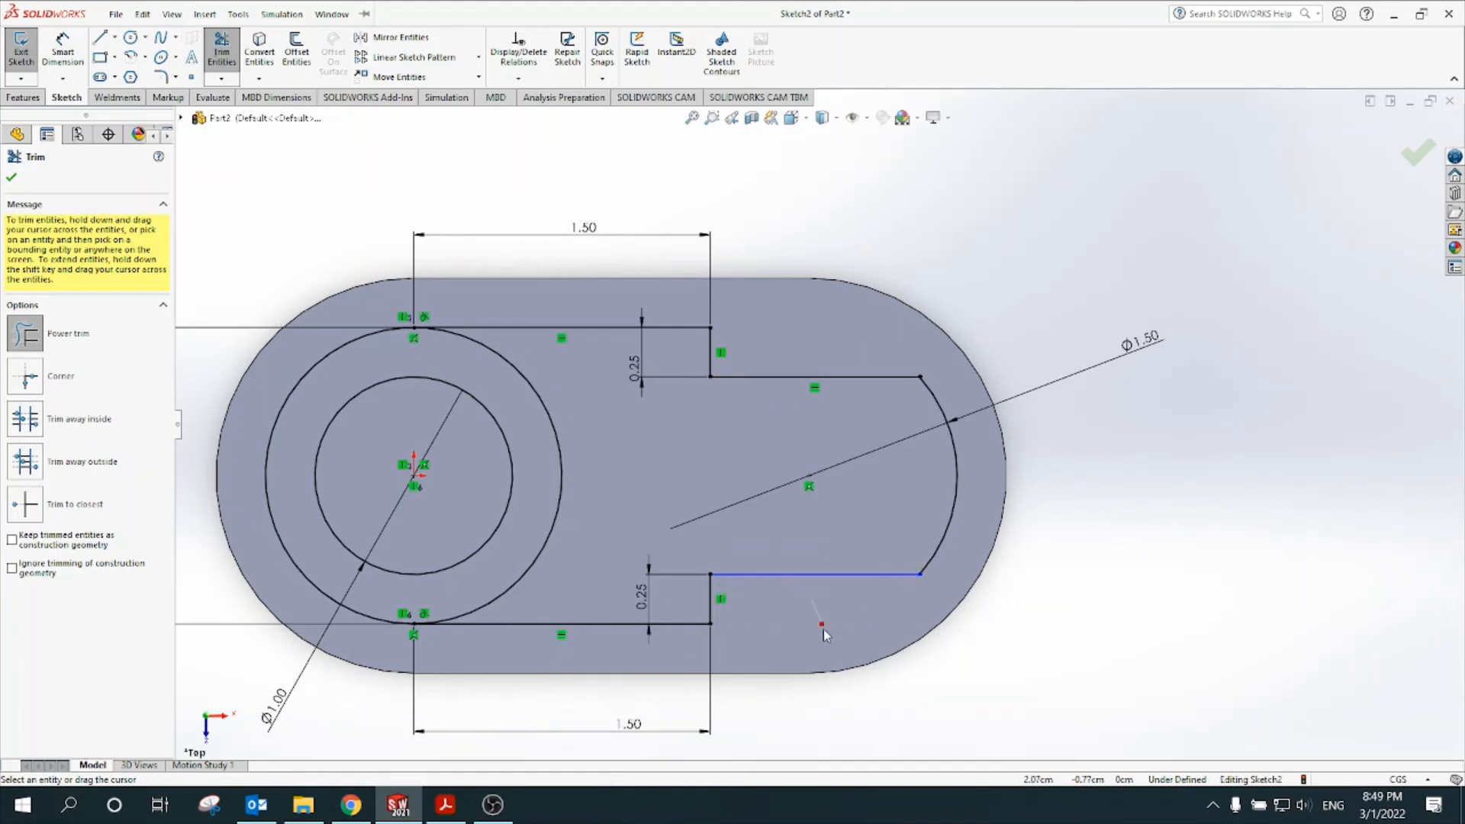
- Add a horizontal relation to the lower step's long line and exit the sketch
scroll(823, 630, down, 2)
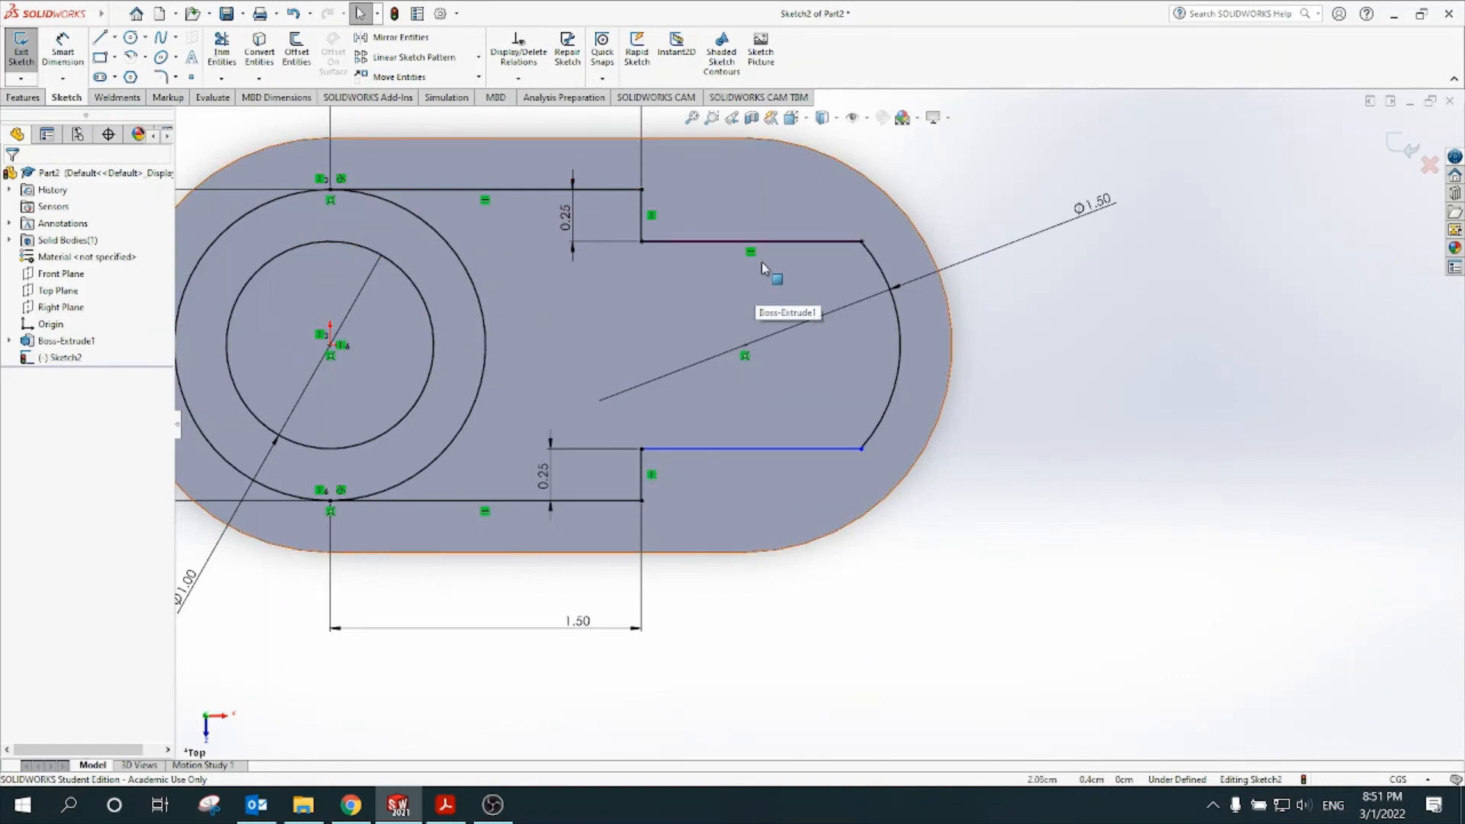
click(777, 448)
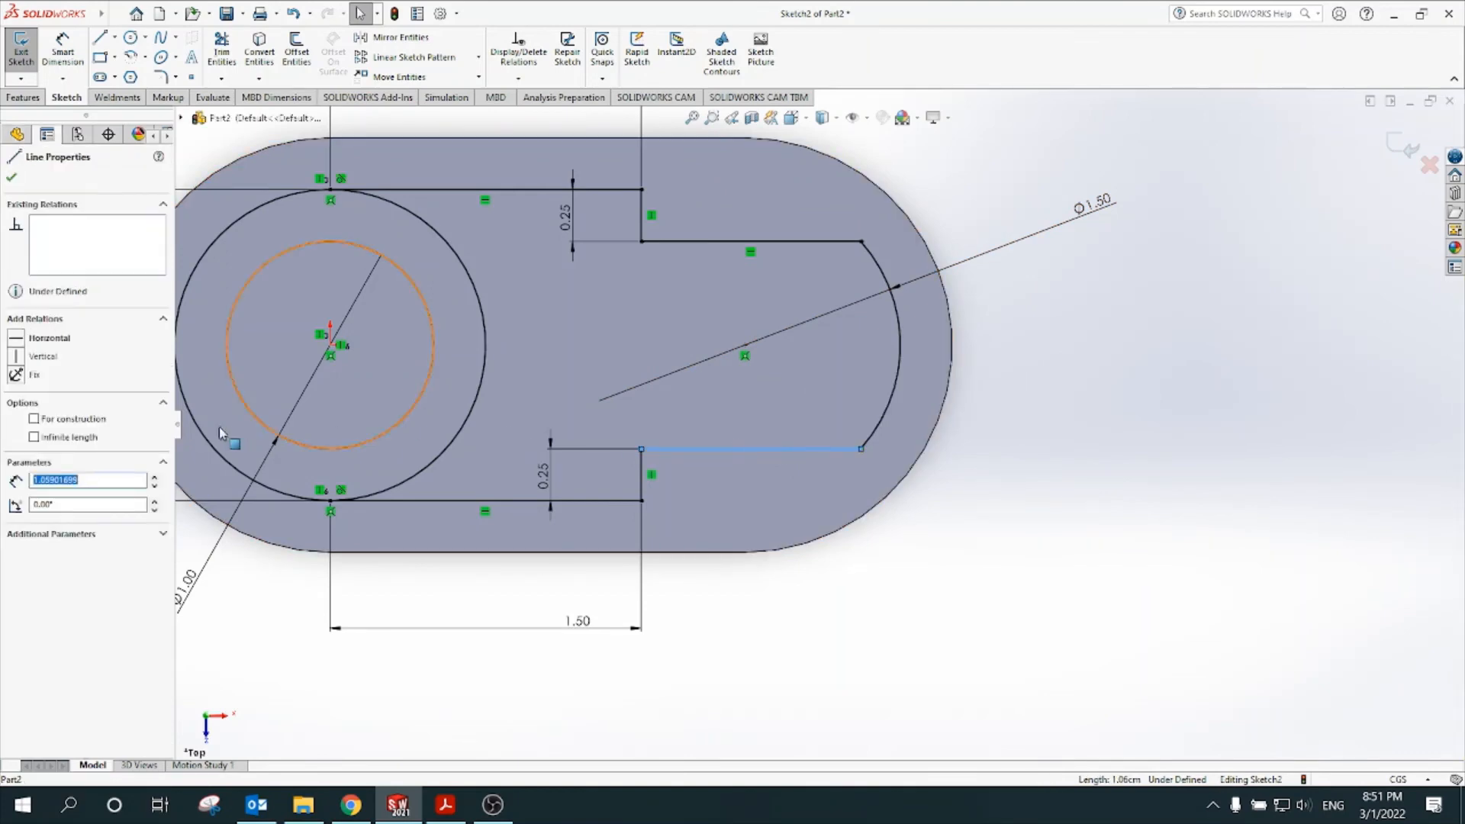
click(17, 340)
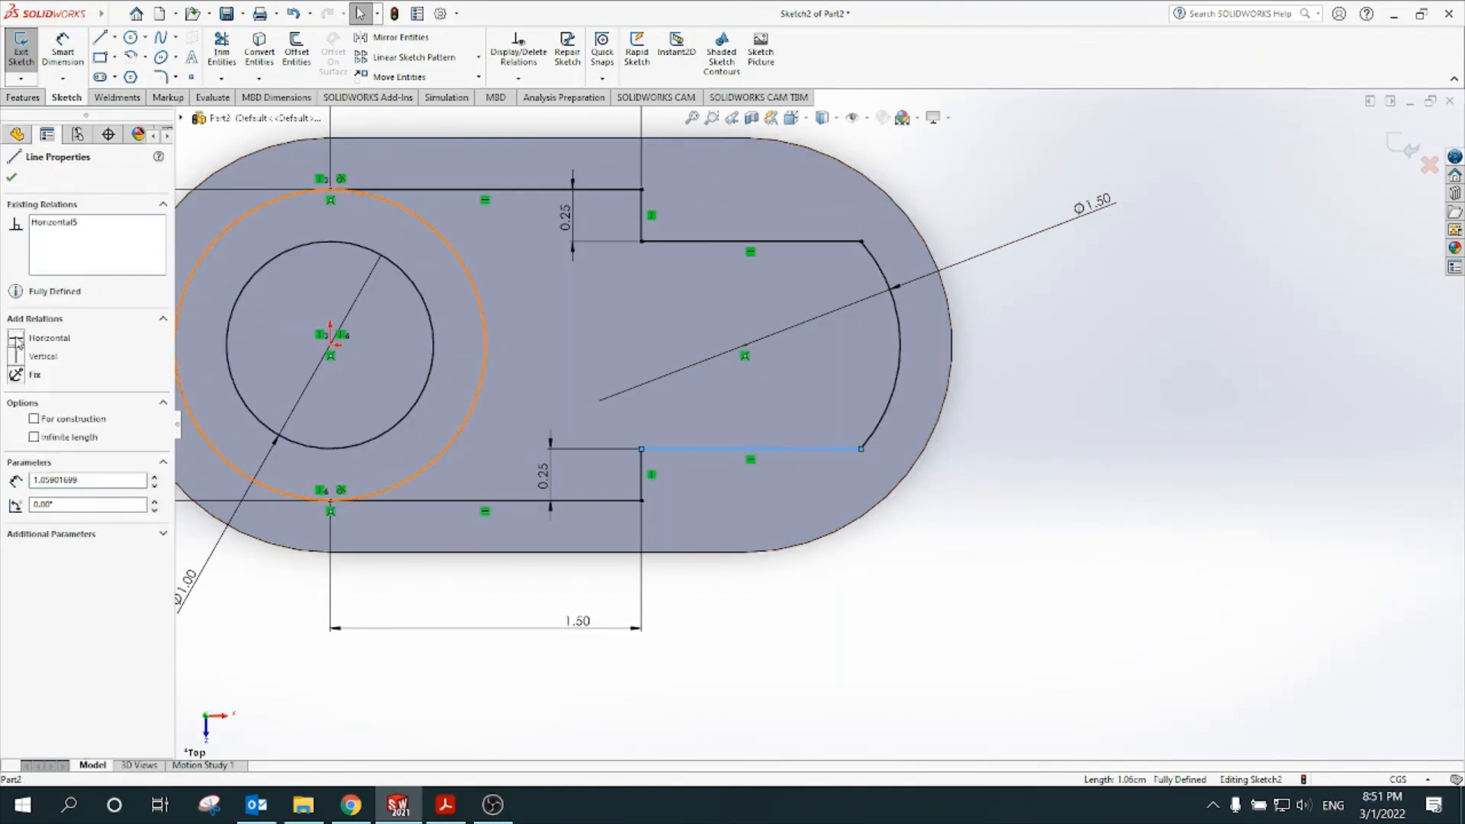
click(13, 179)
scroll(1049, 558, up, 3)
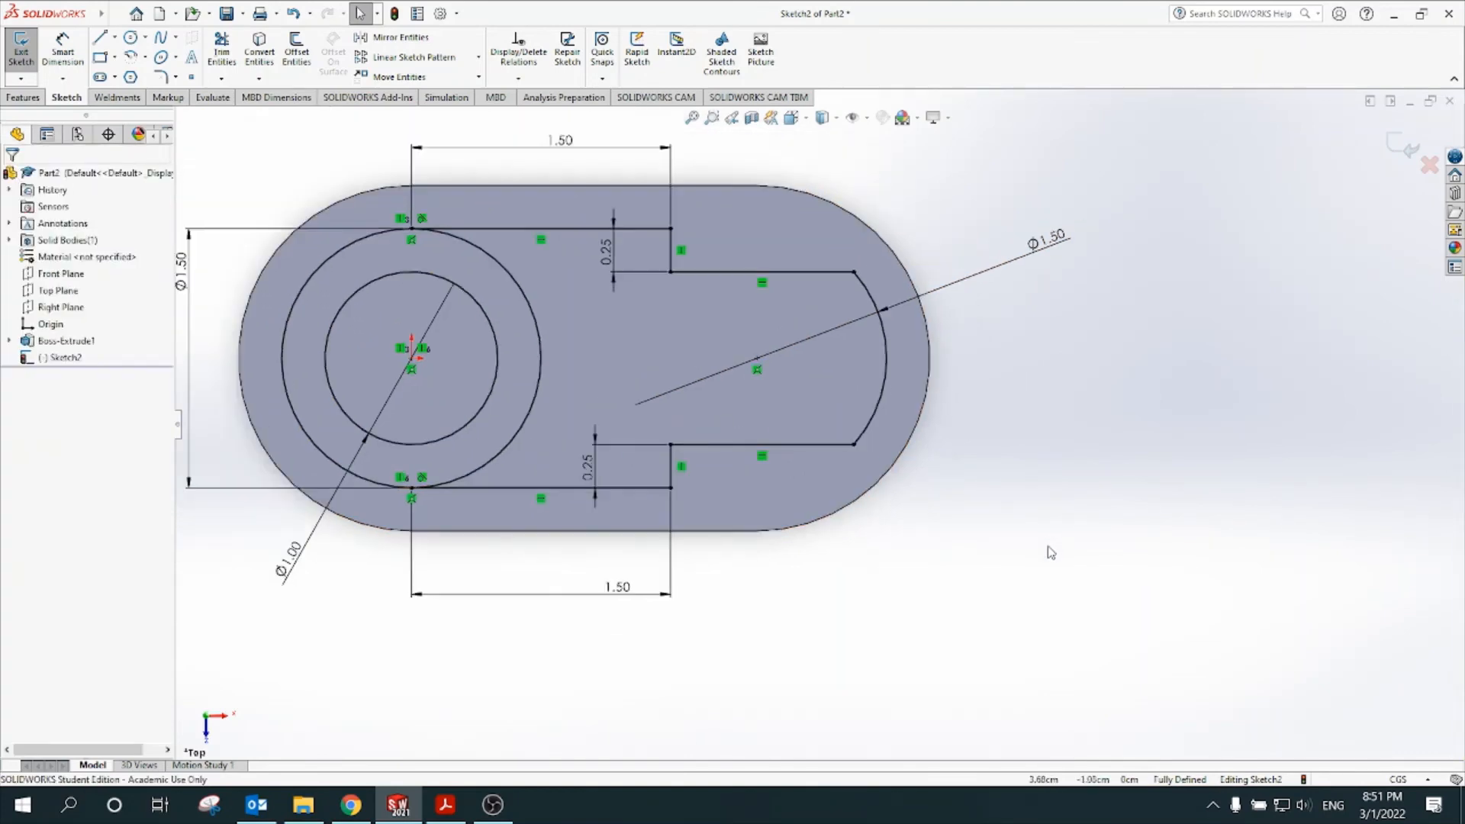
scroll(798, 396, up, 1)
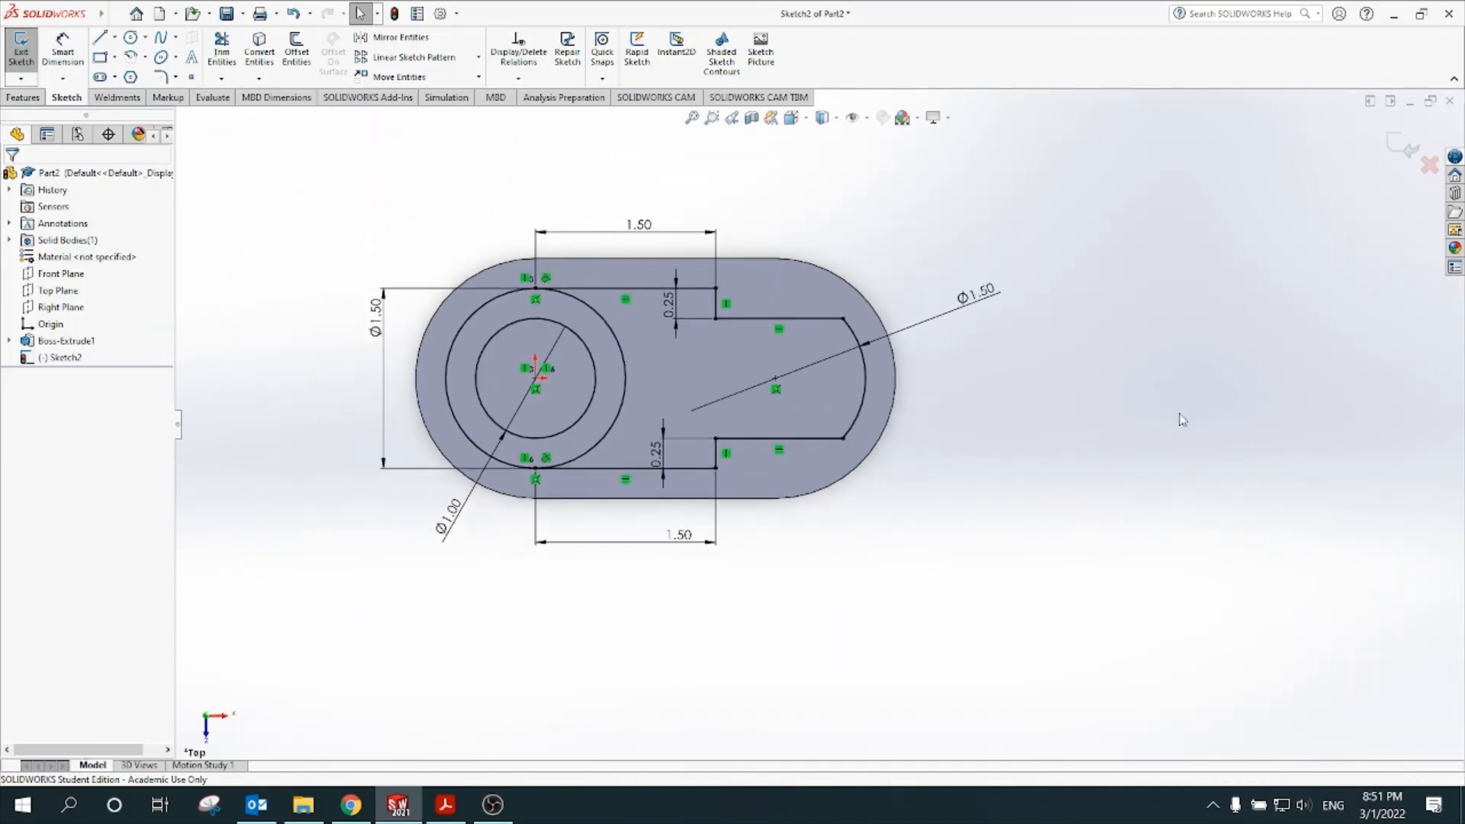
click(1396, 149)
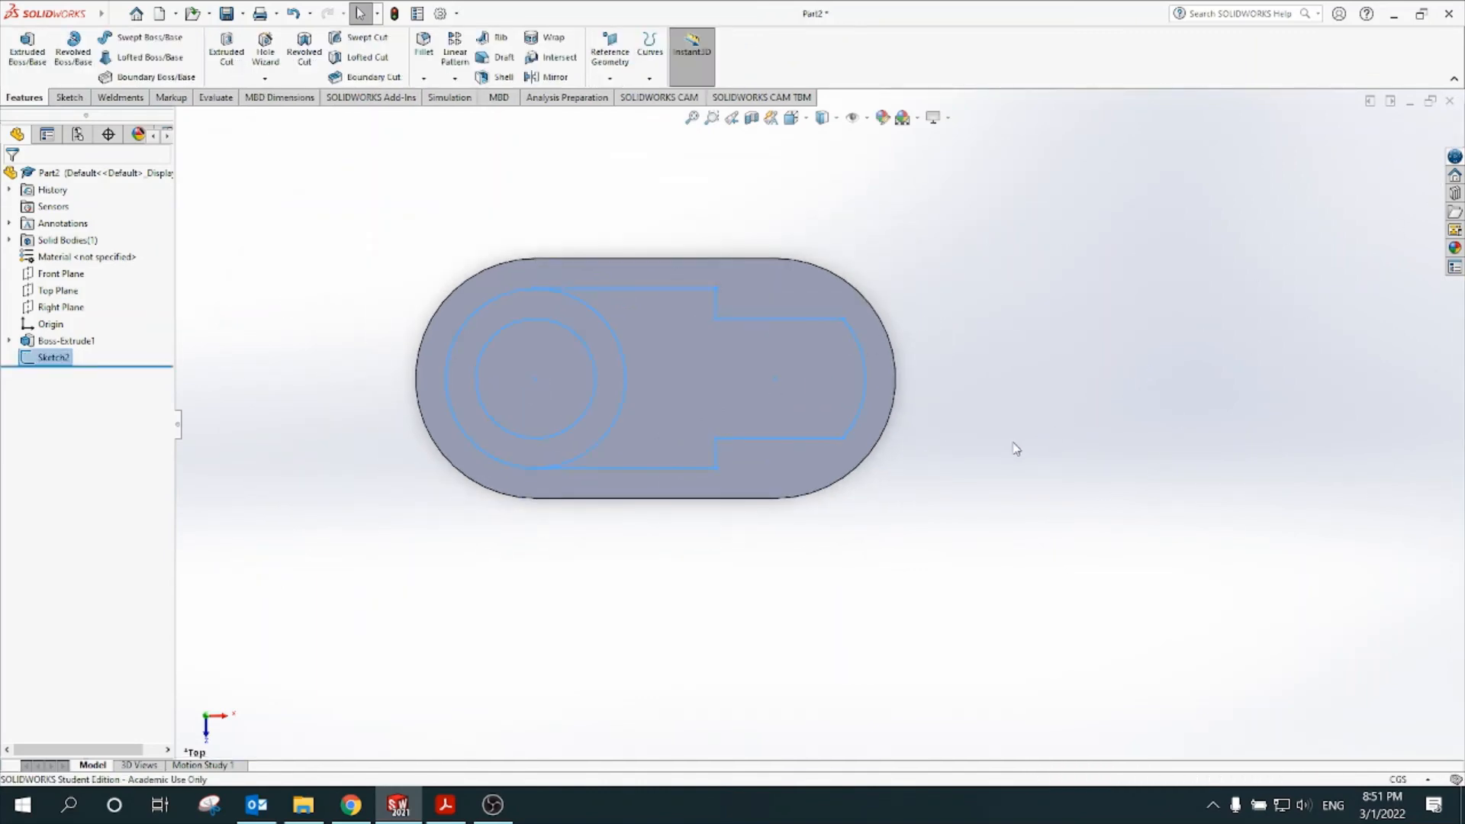
- Check the PDF drawing and extrude the stepped region and the ring region 0.5 cm upward, leaving the inner circle open
scroll(1001, 448, down, 2)
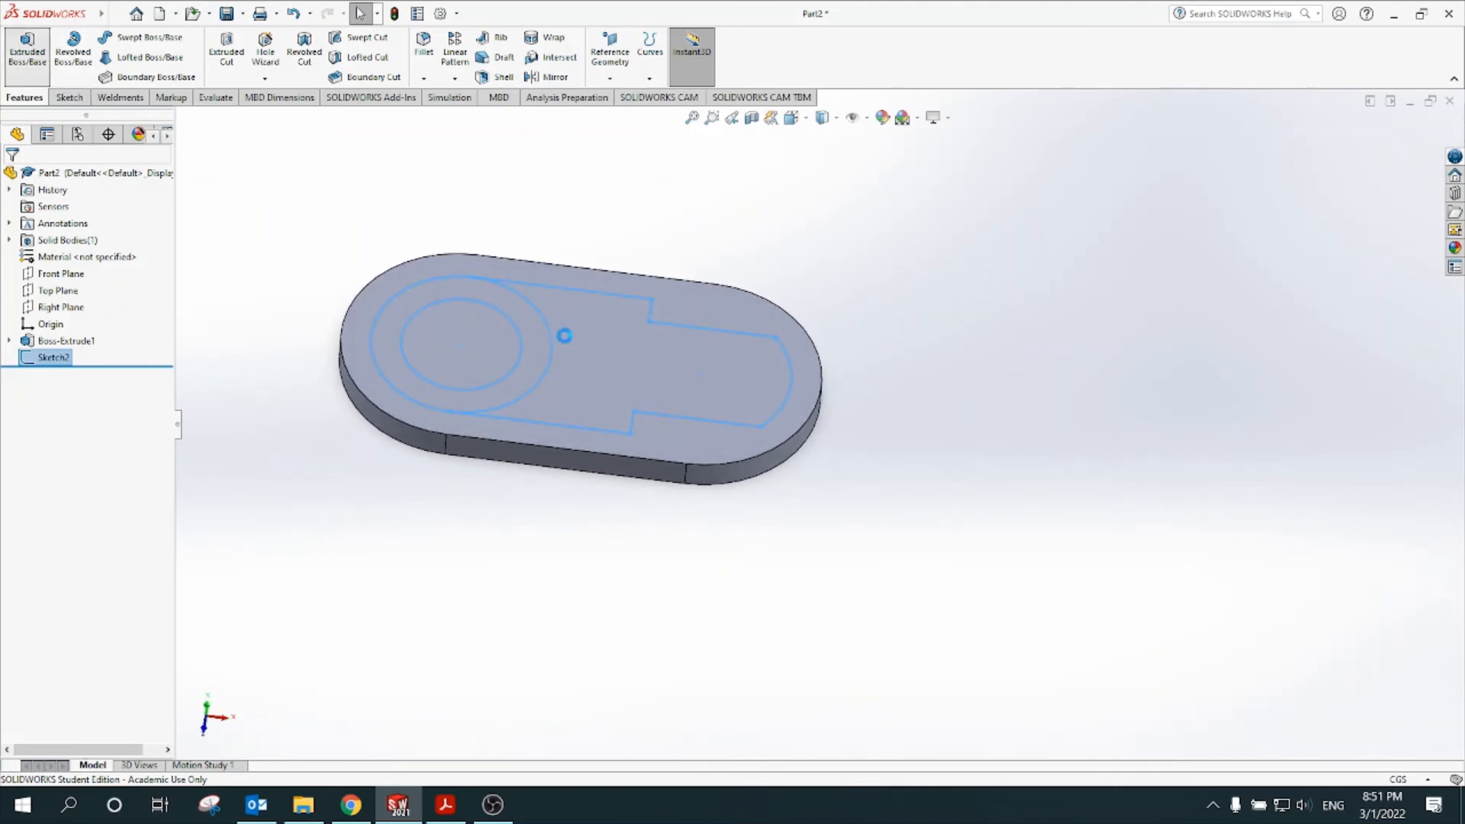
click(609, 354)
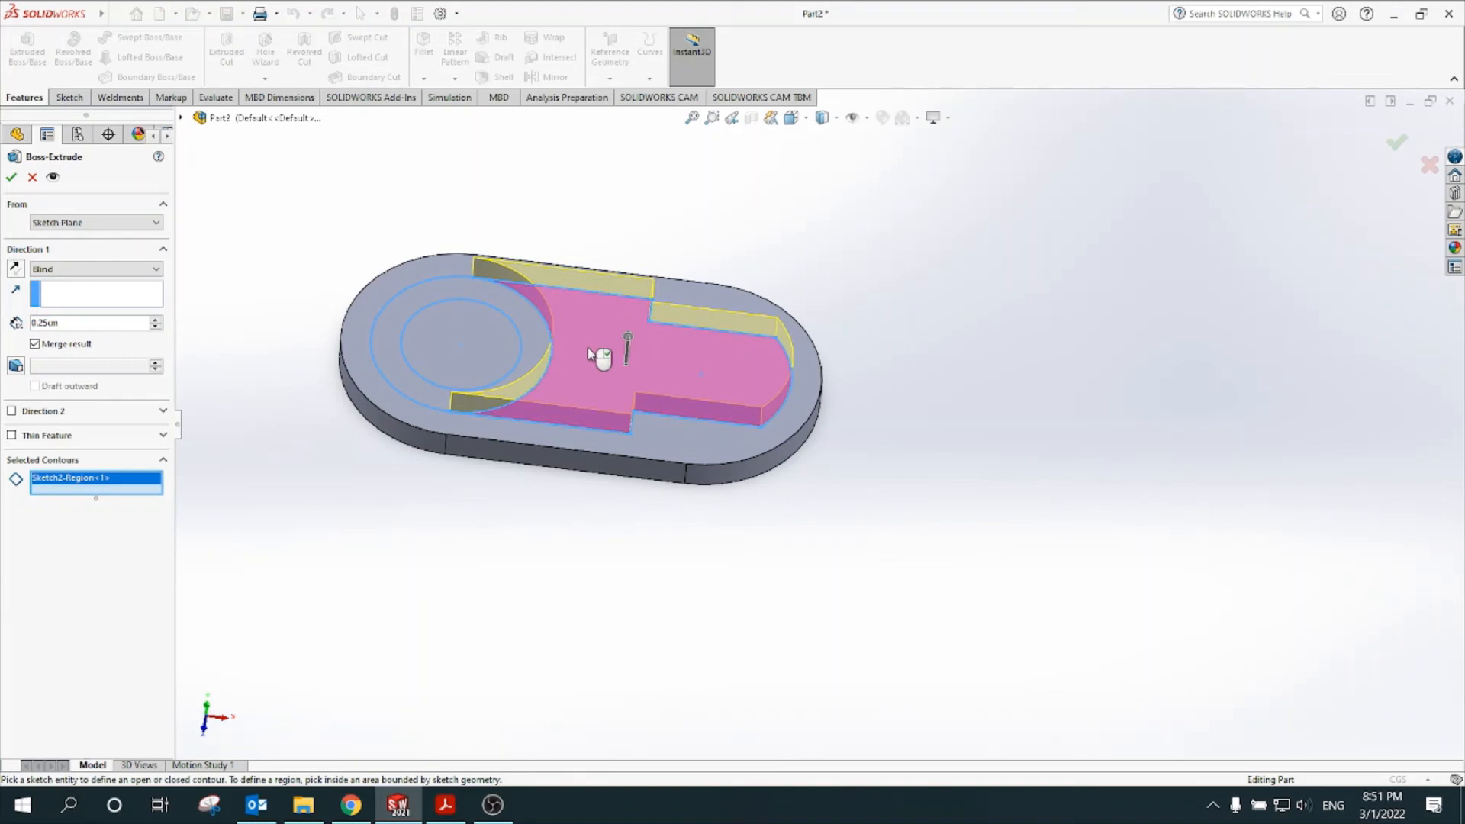
click(537, 343)
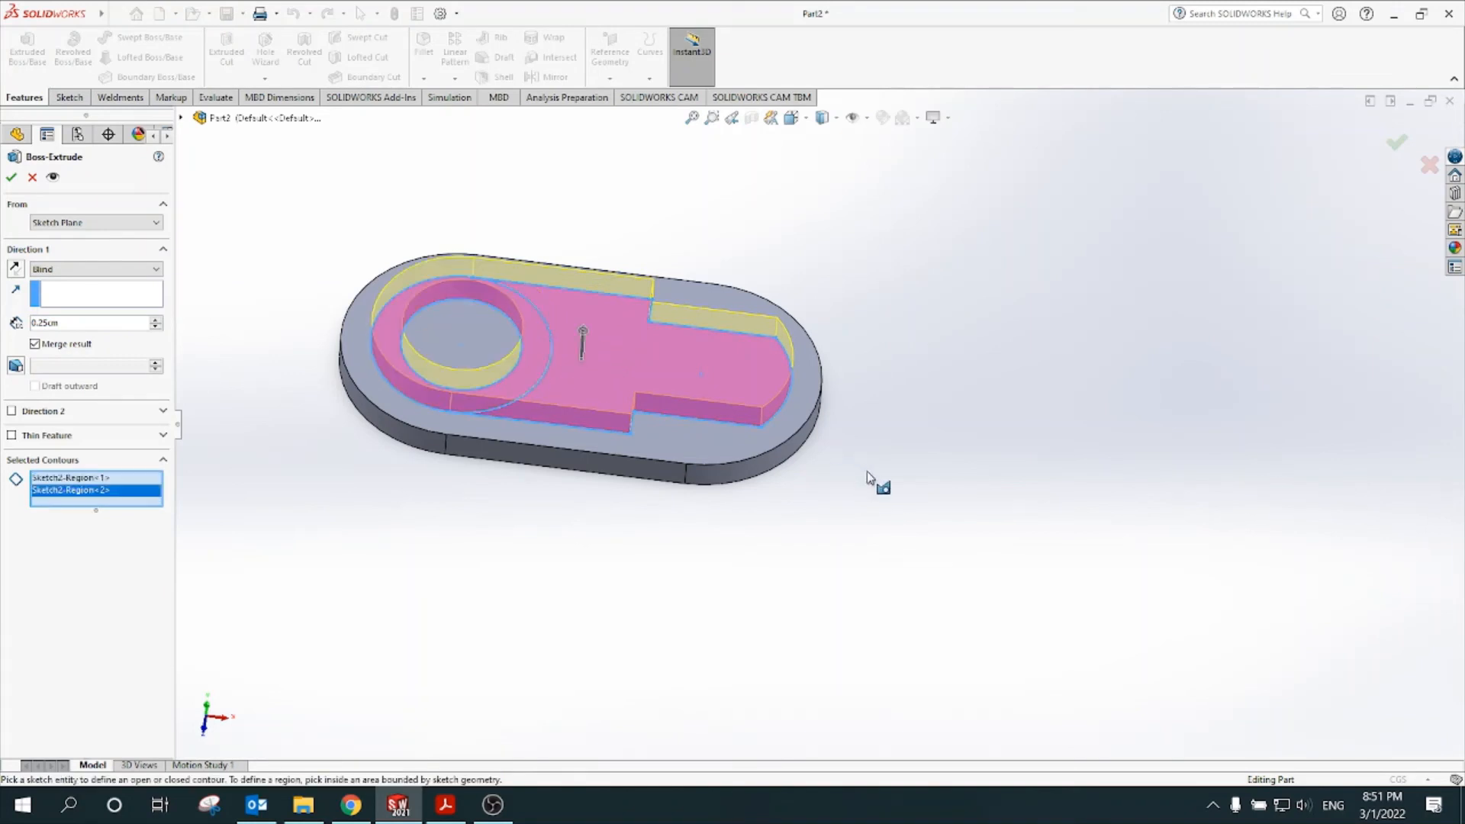
click(446, 805)
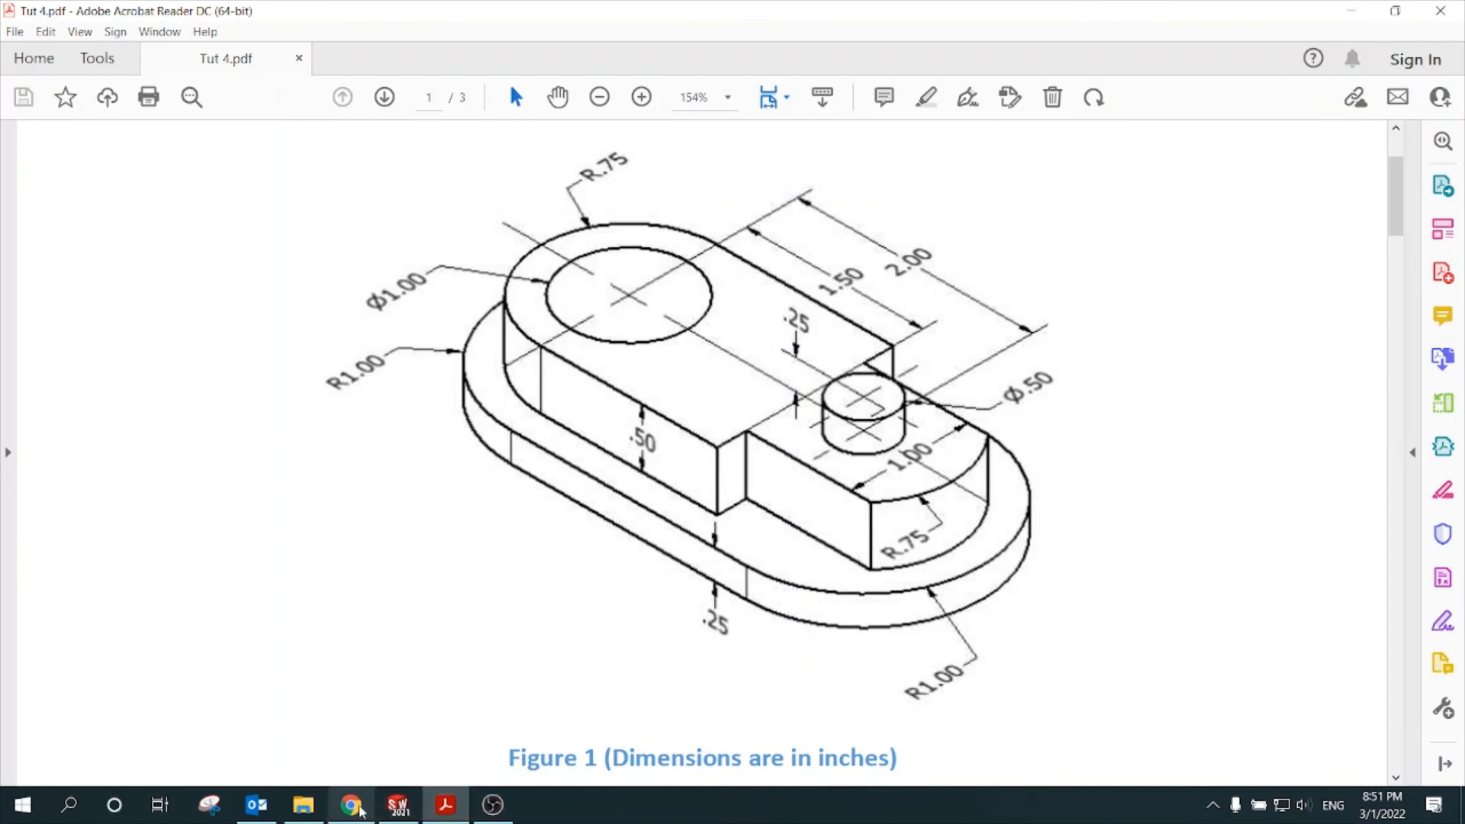
click(386, 810)
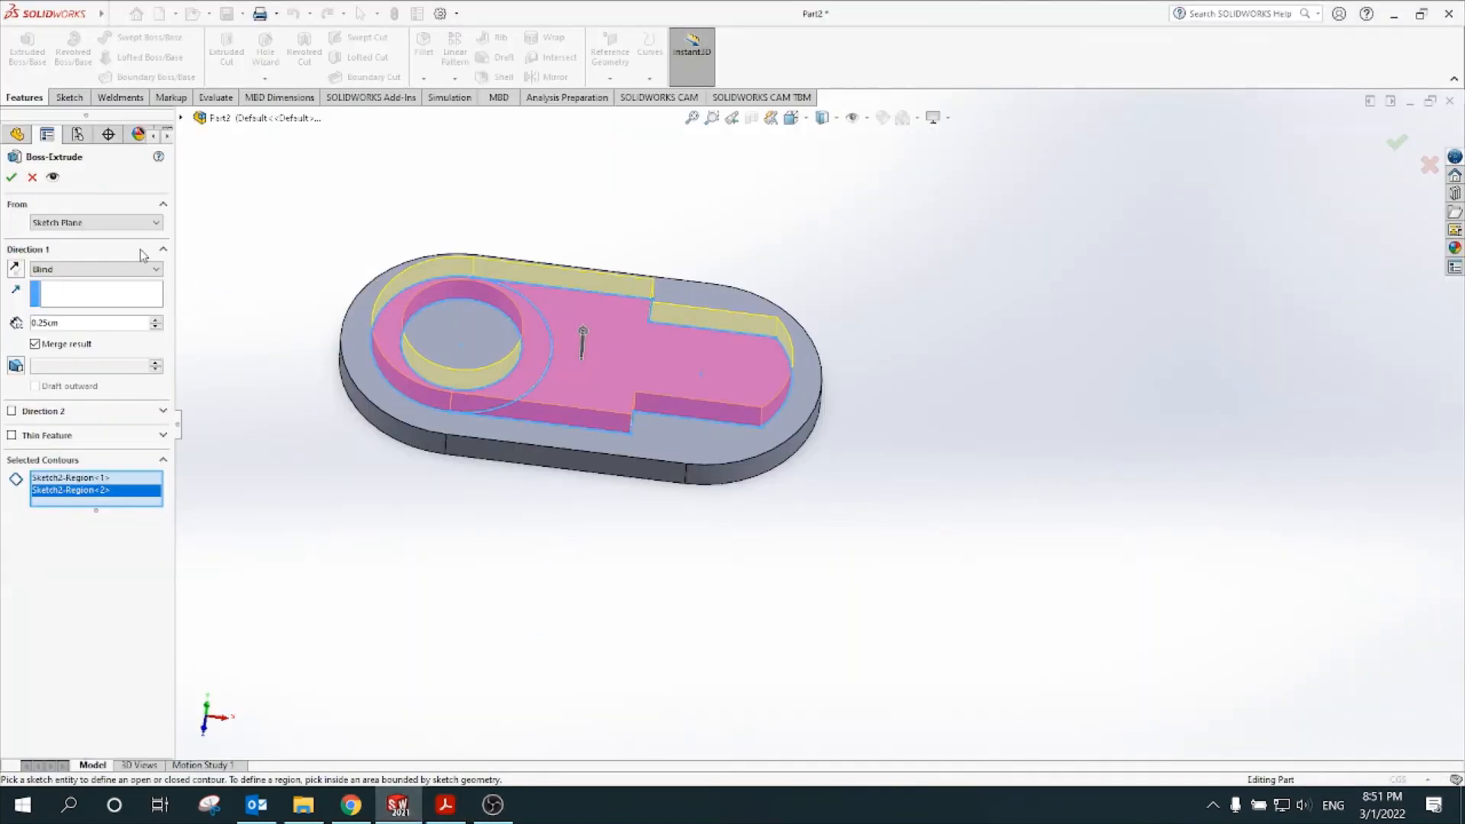
click(79, 322)
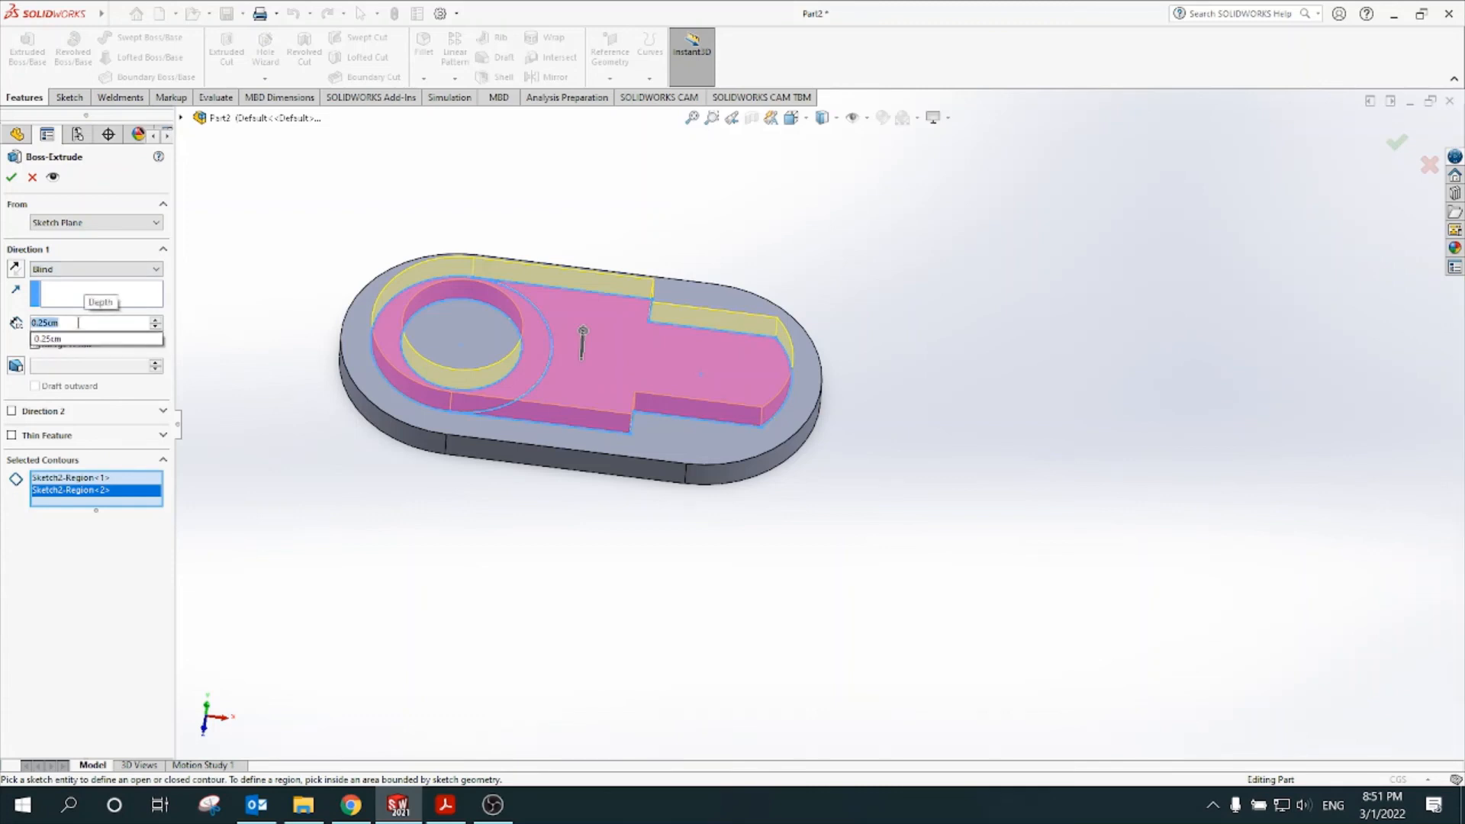
text(0.5)
key(Return)
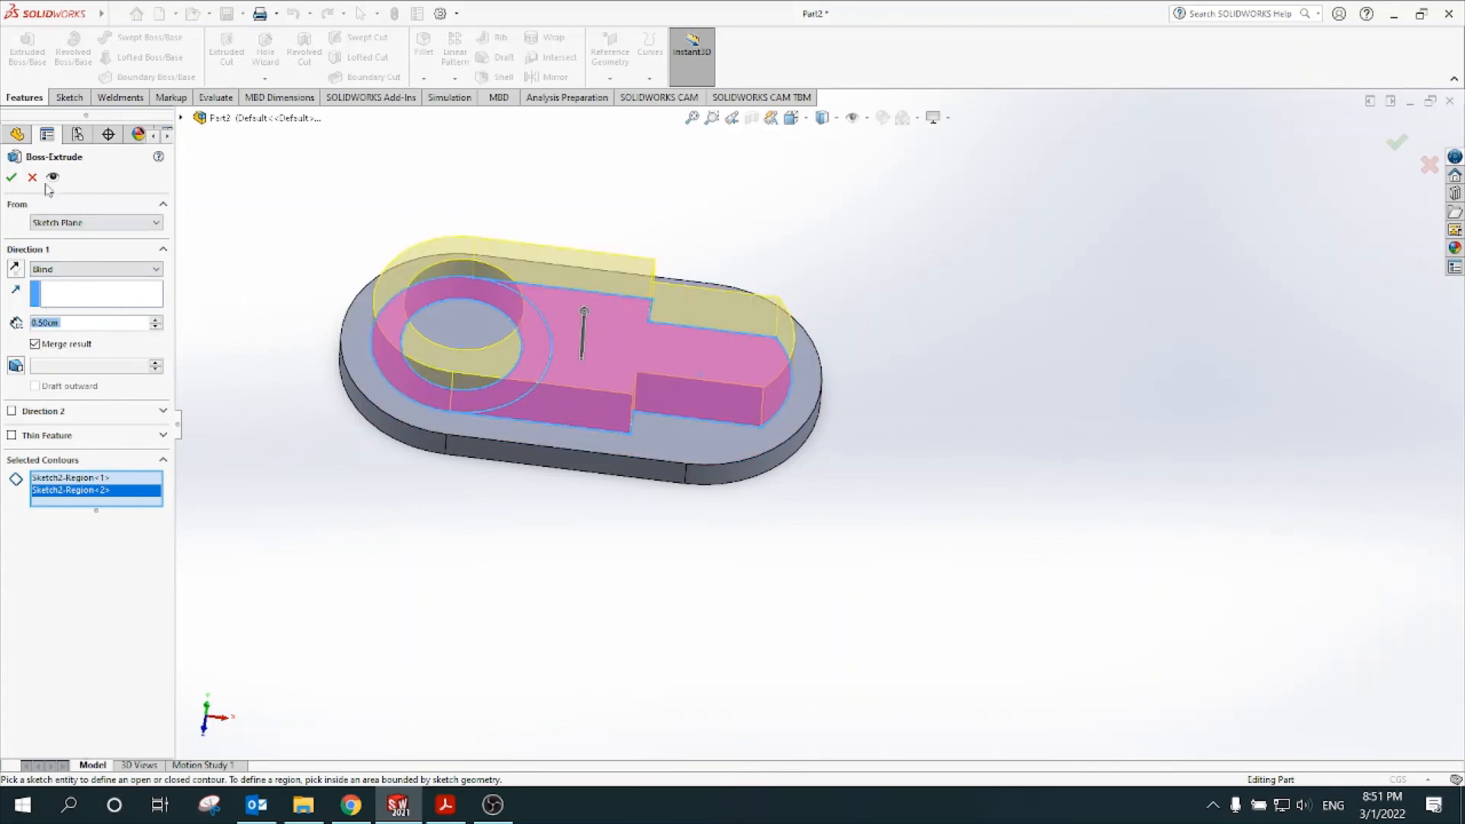
click(10, 176)
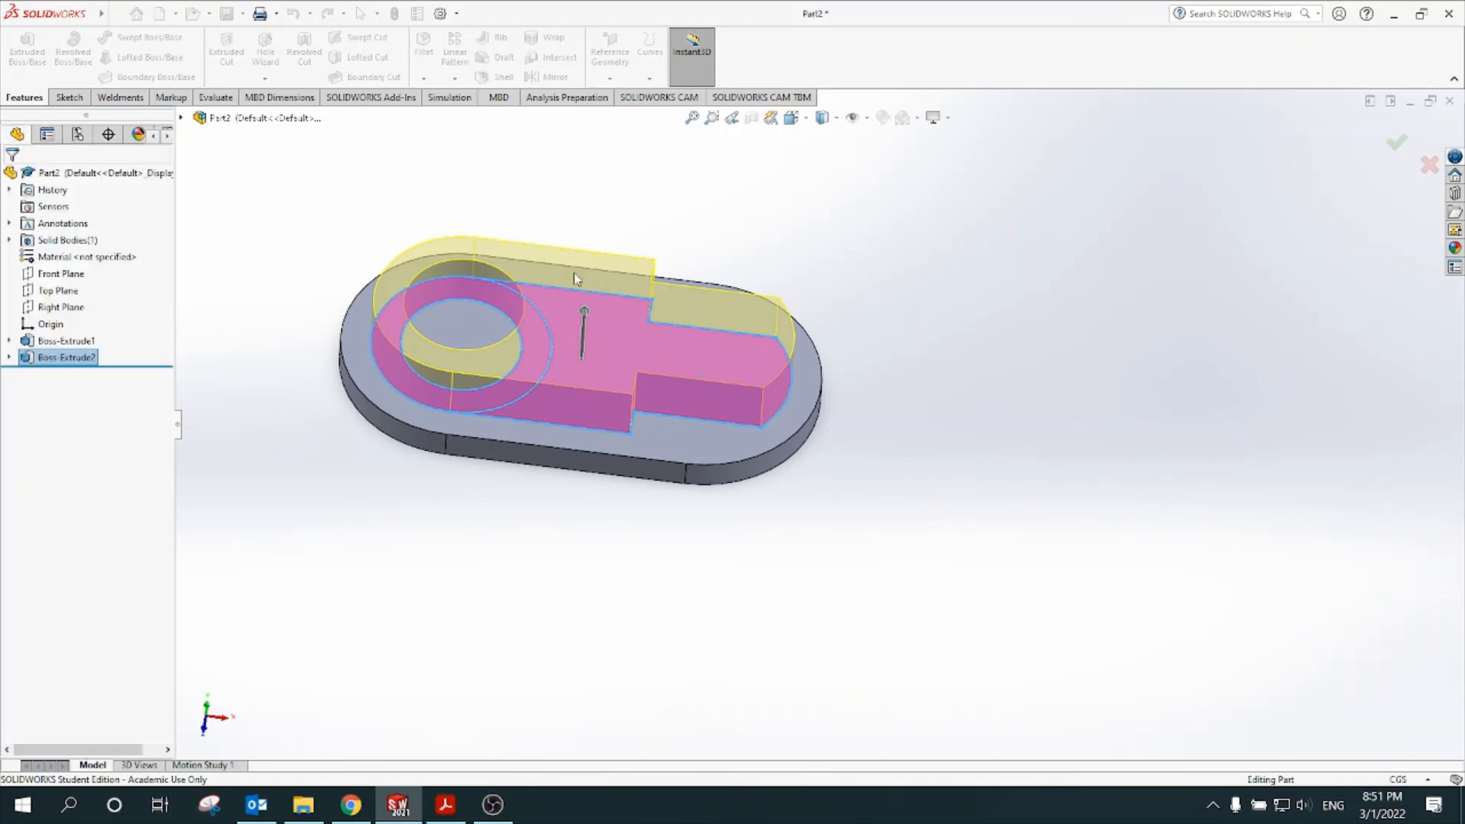
- Start a sketch on the top face of the upper body and view it from the top
click(937, 316)
middle_drag(983, 337, 853, 308)
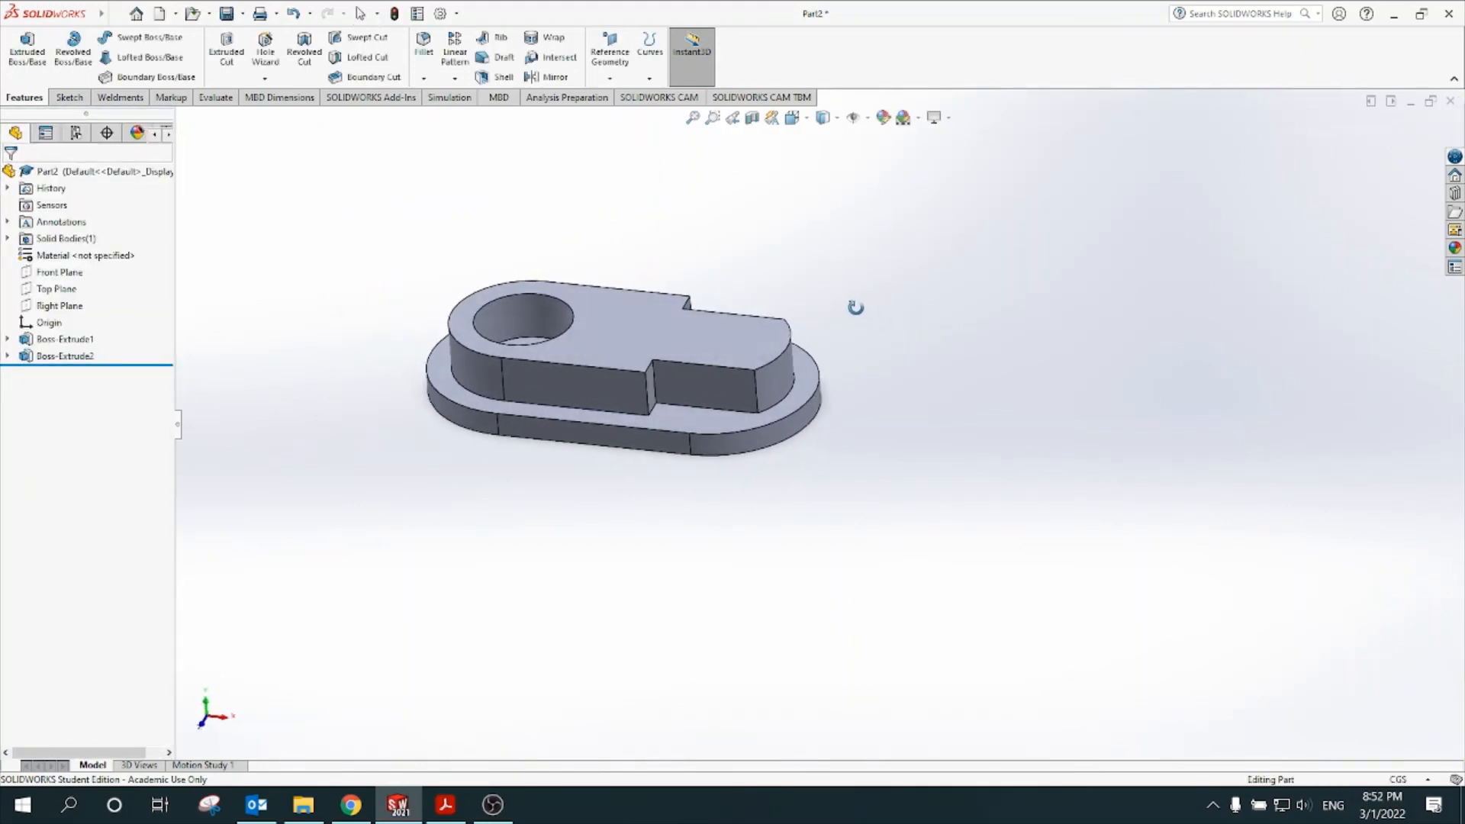
click(734, 343)
click(801, 292)
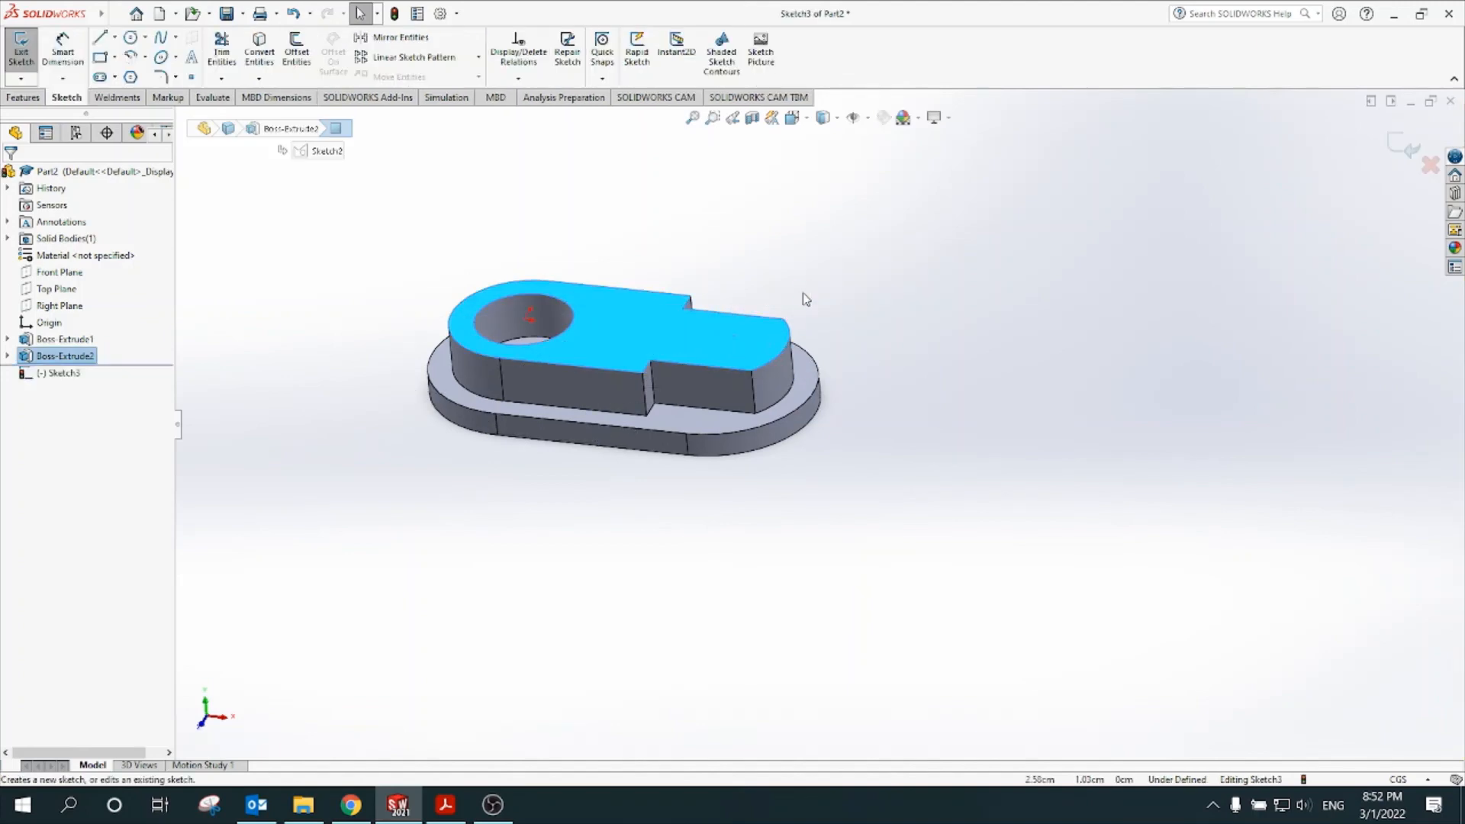
click(811, 118)
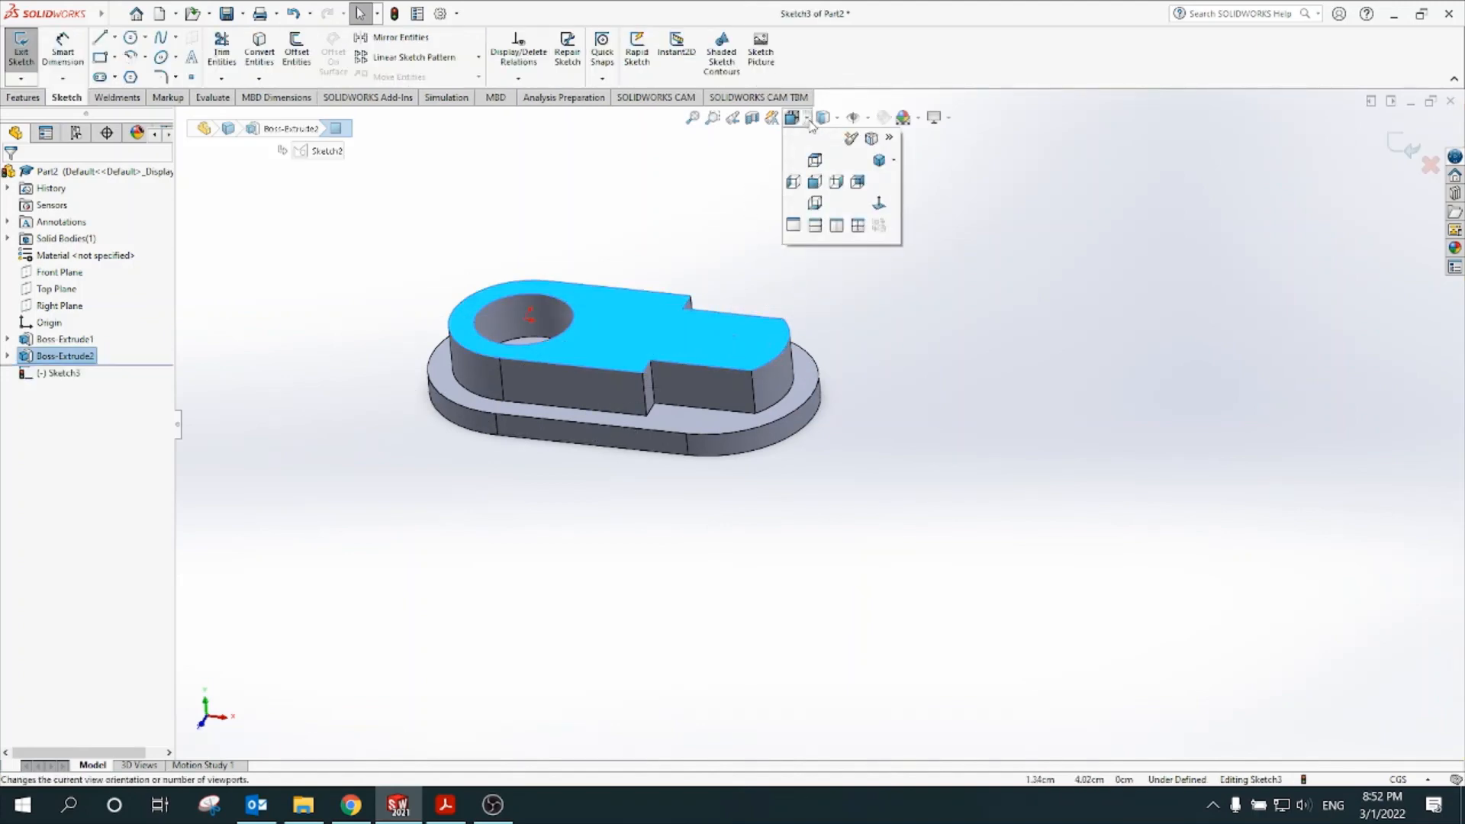
click(816, 166)
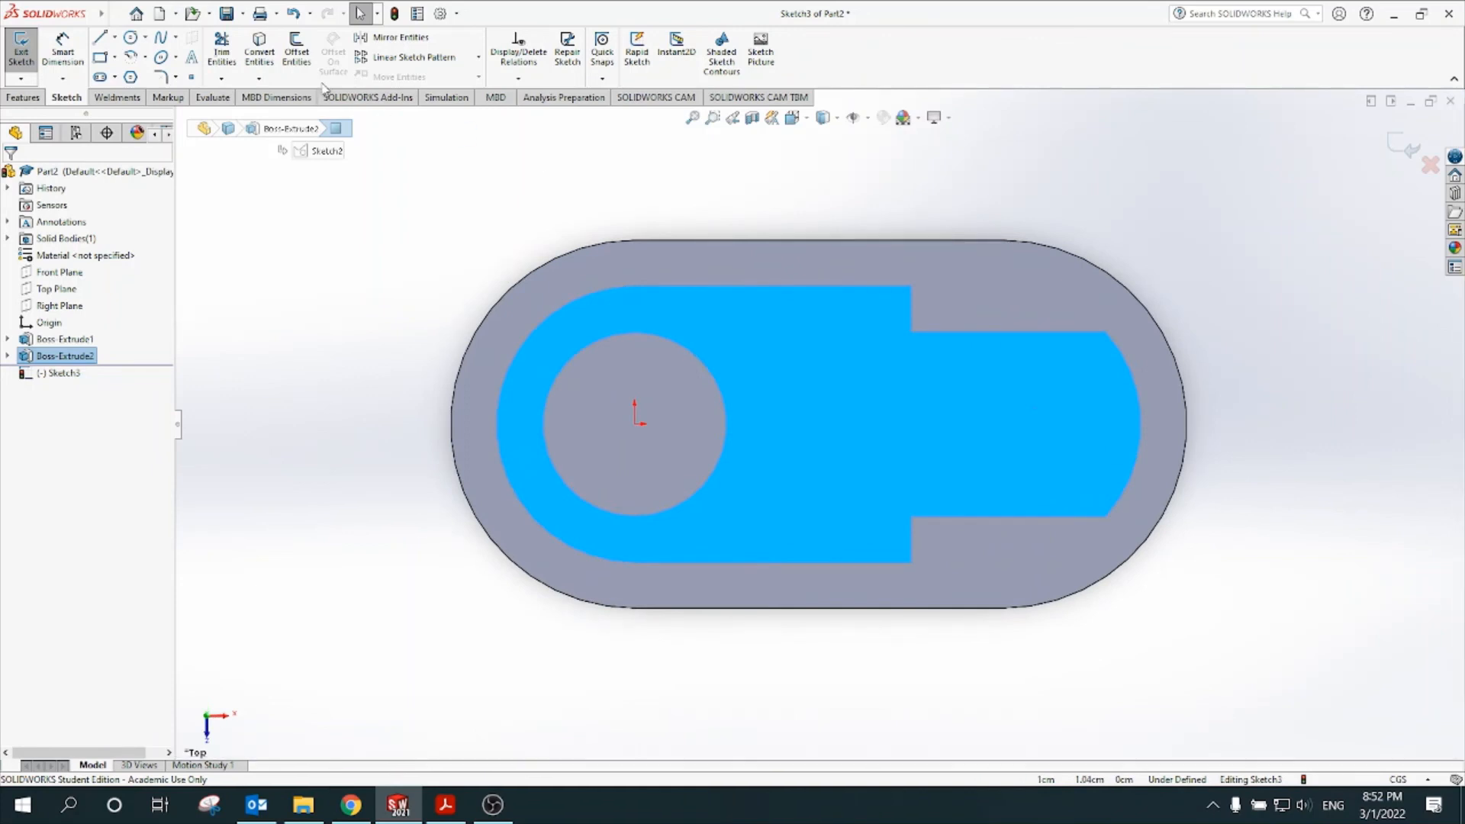
- Draw a circle about 0.42 cm in diameter, centred on the base's rounded end at the stepped side
click(130, 38)
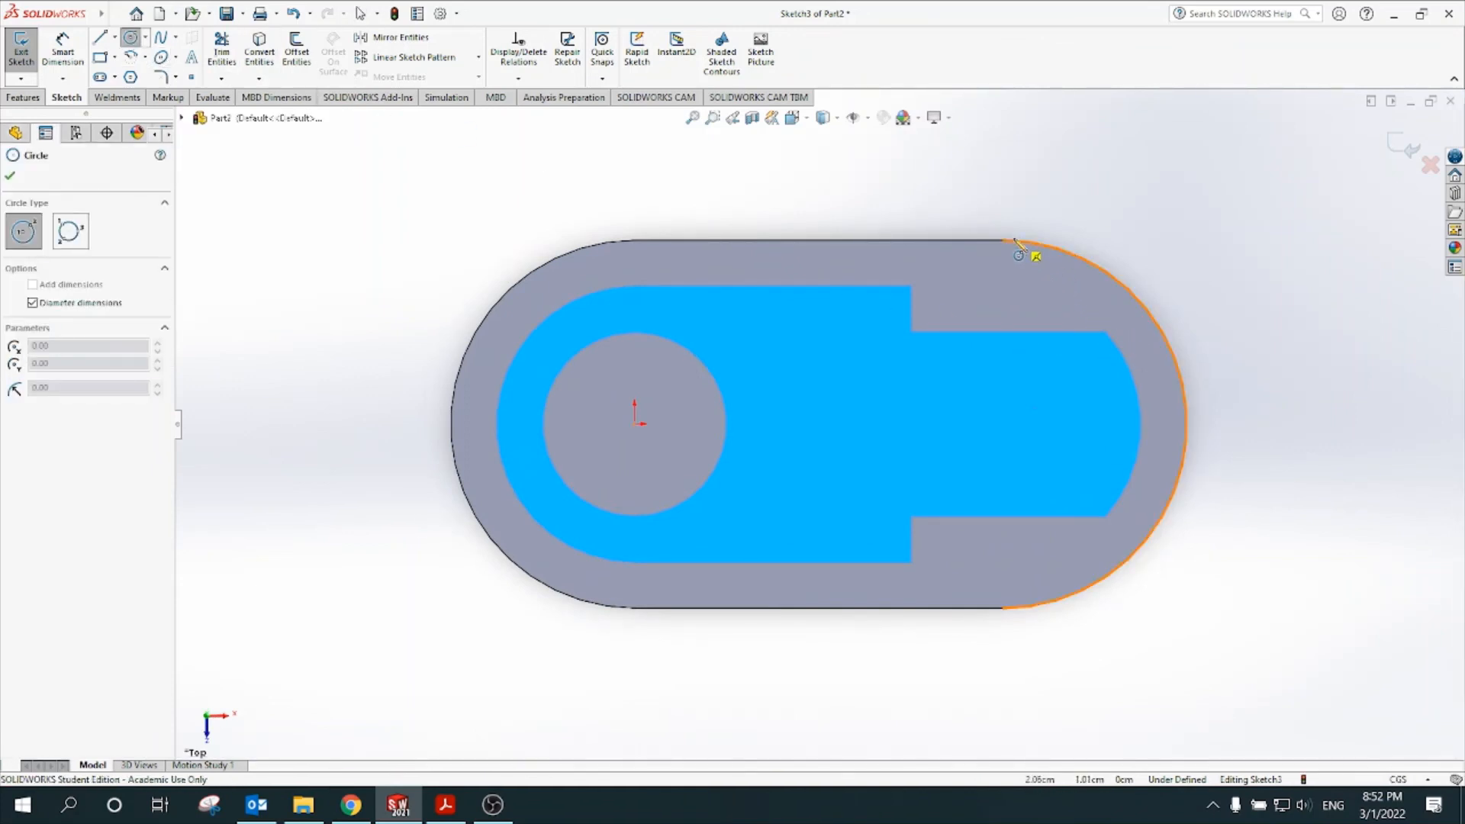
click(1003, 424)
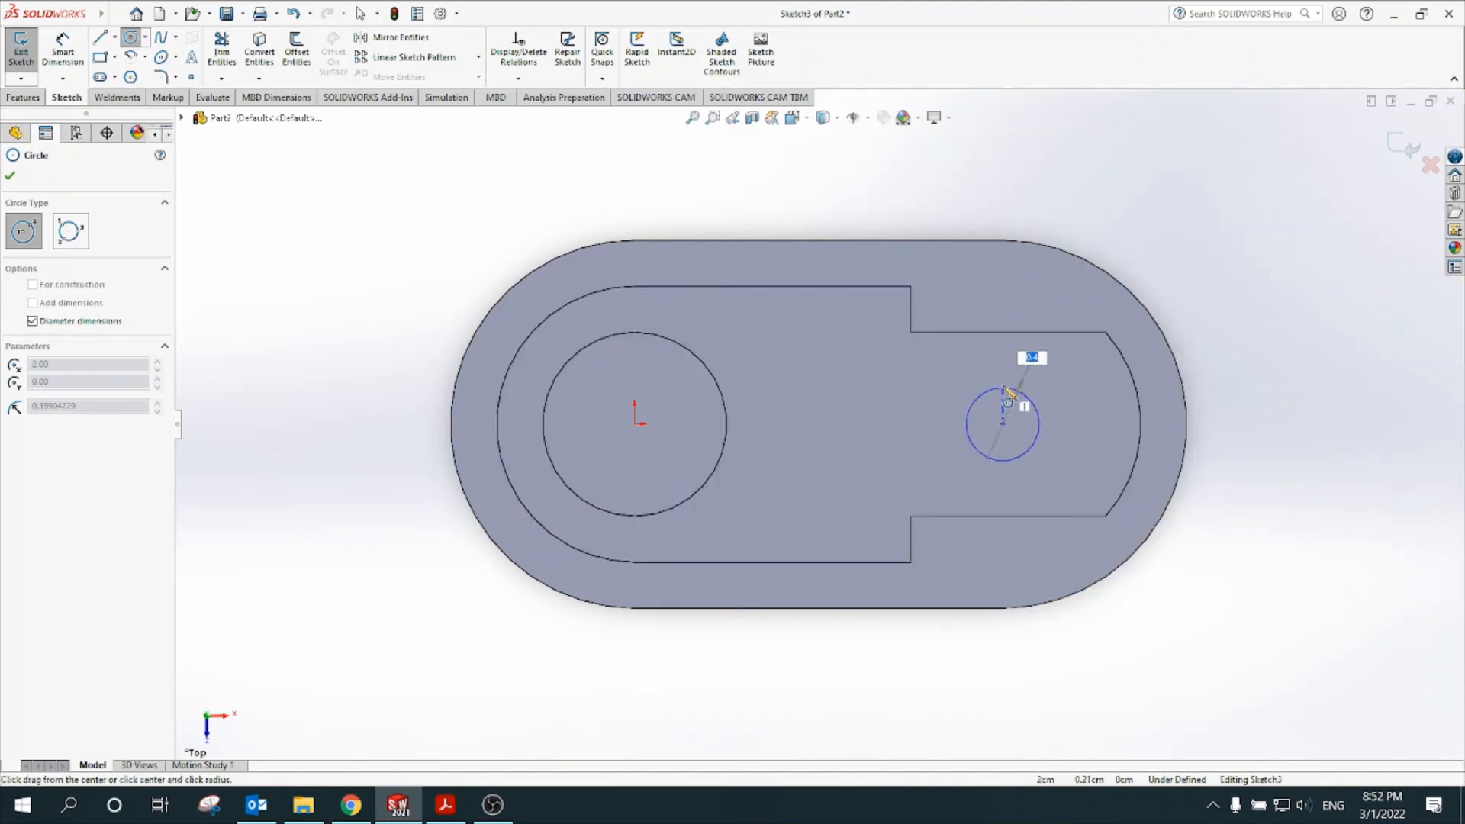
click(1029, 396)
- Check the PDF drawing, dimension the small circle's diameter as 0.5 cm and exit the sketch
click(446, 805)
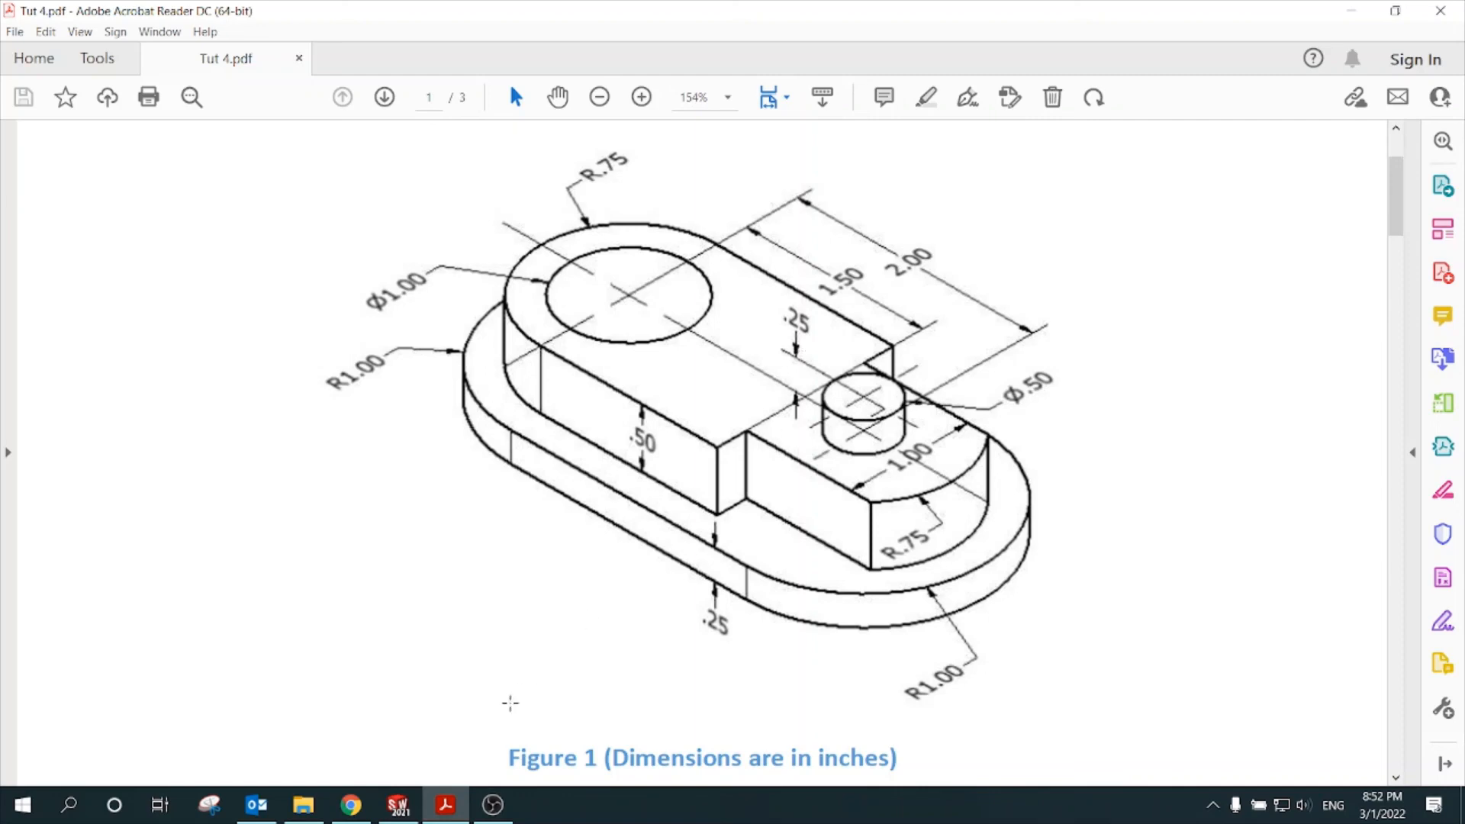
click(397, 804)
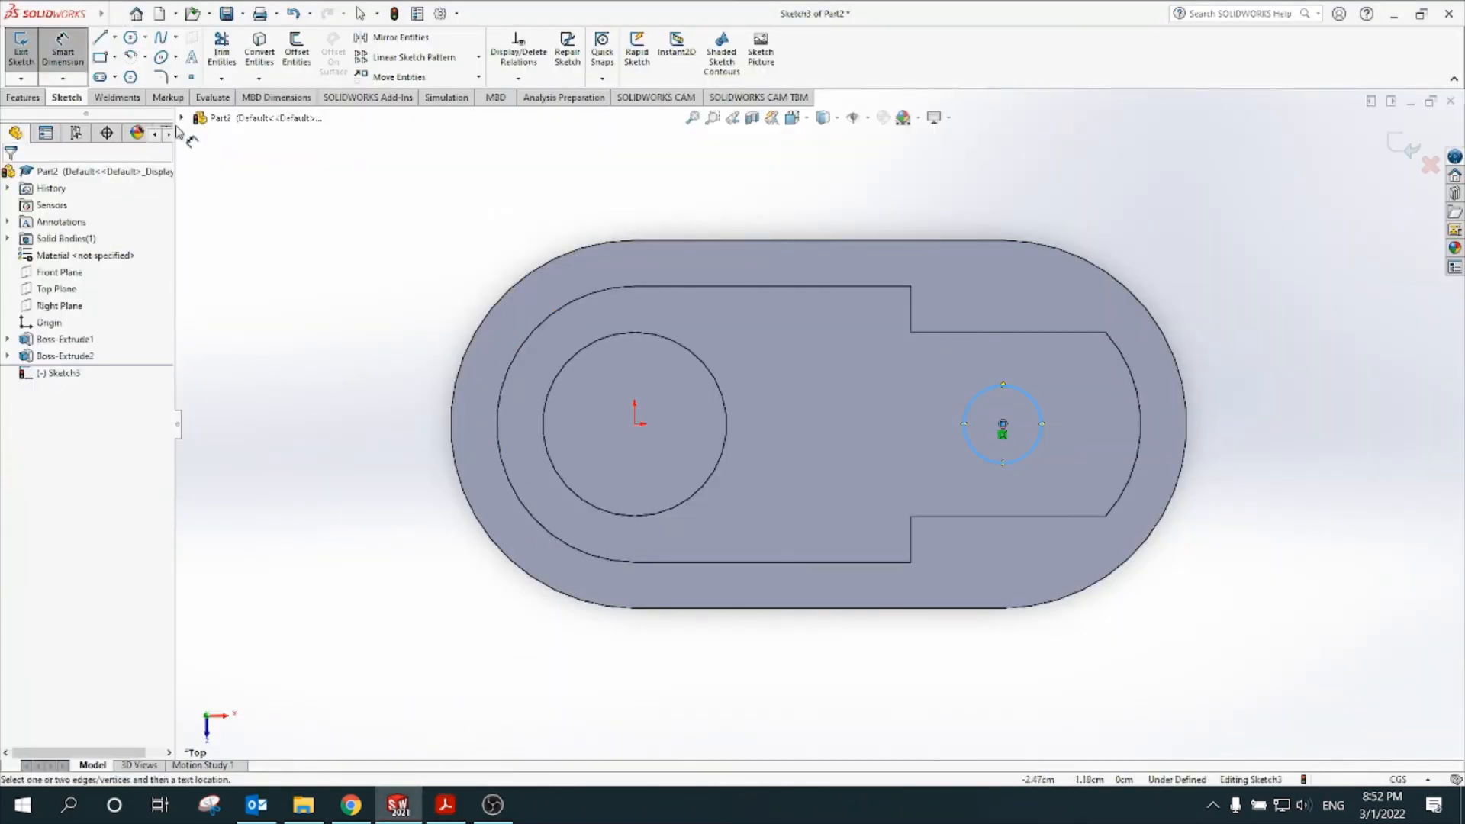
click(975, 452)
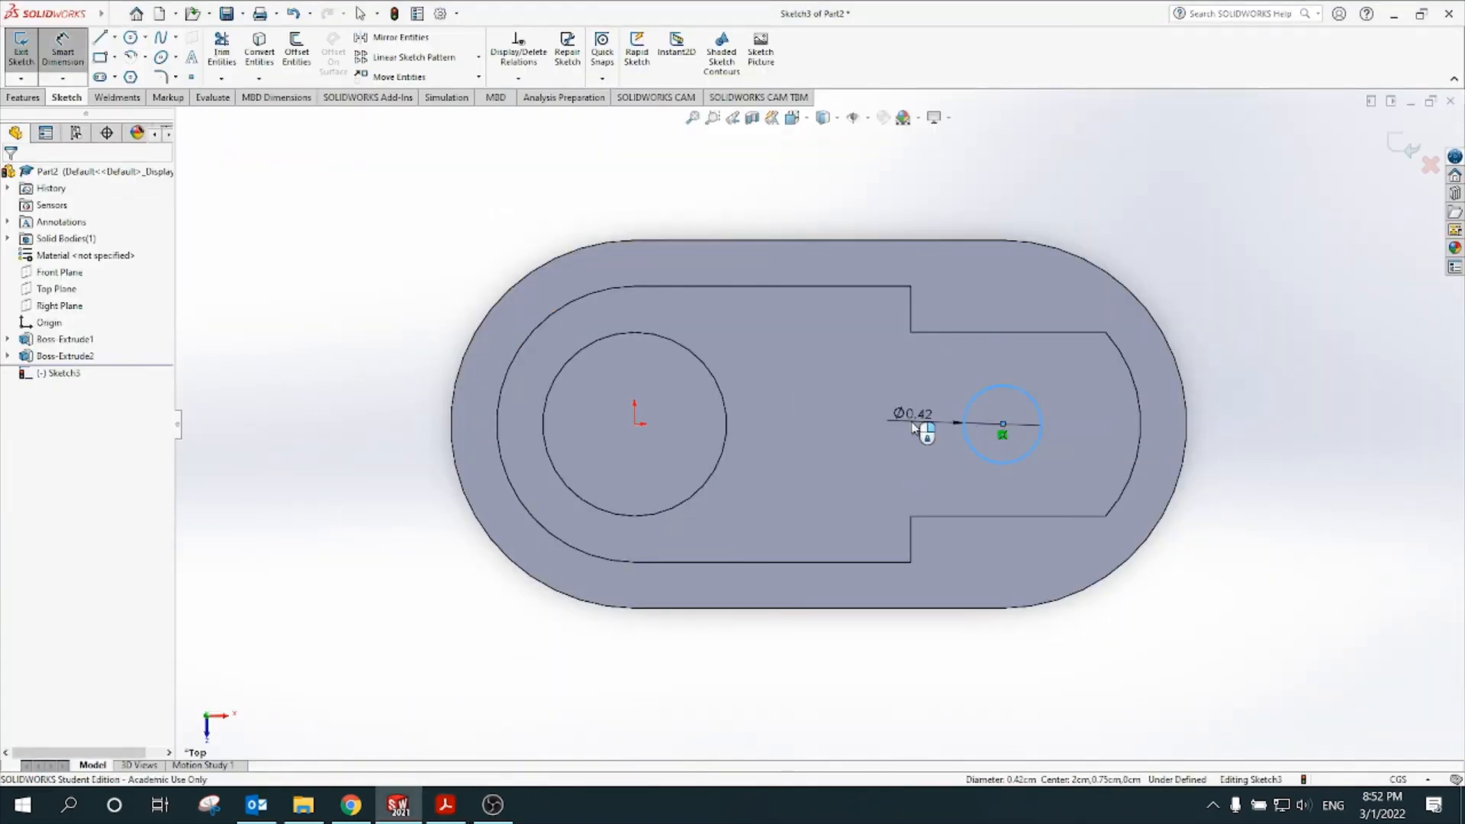
click(916, 429)
text(0.5)
key(Return)
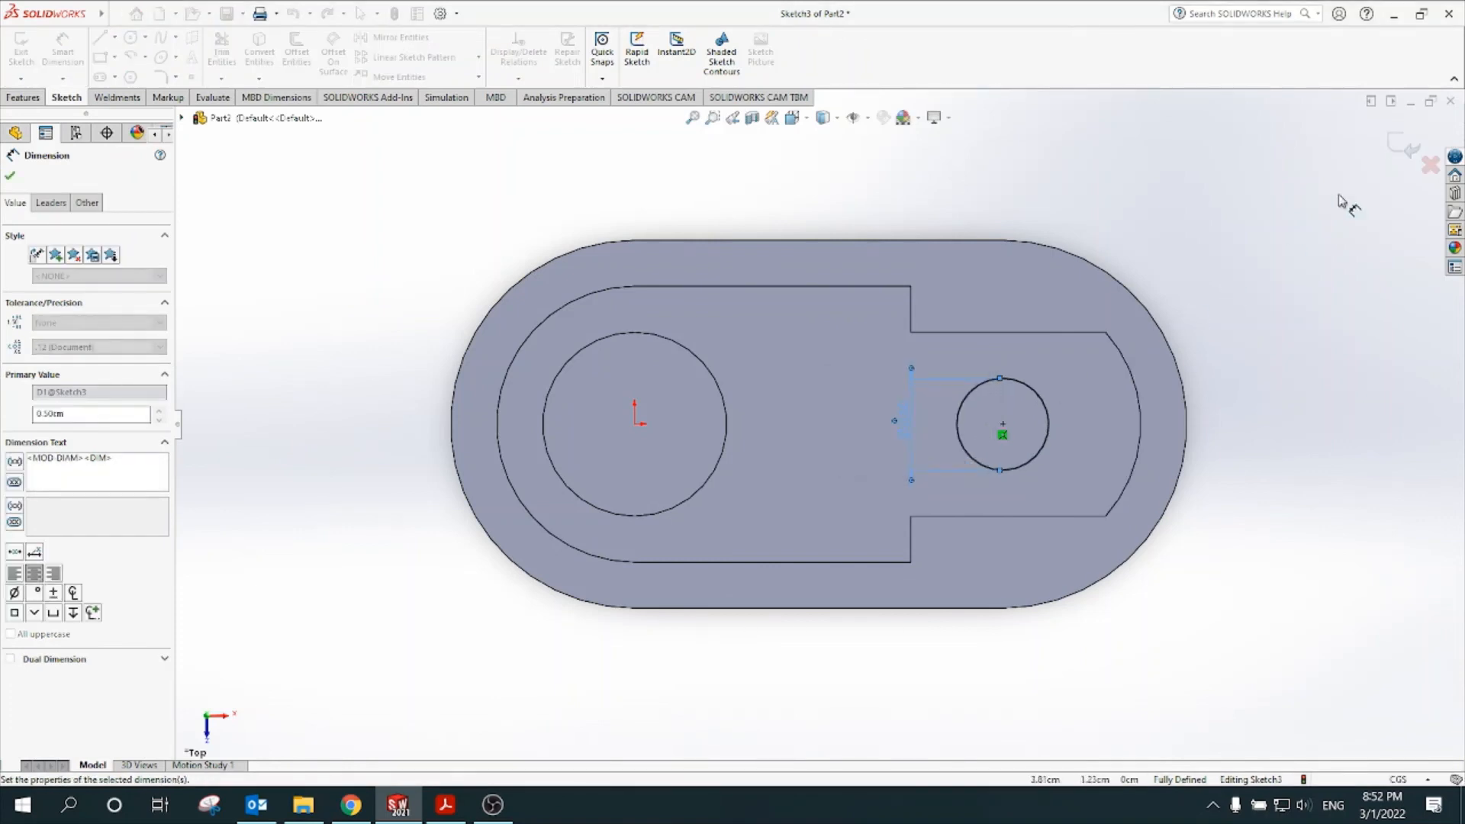
click(1404, 146)
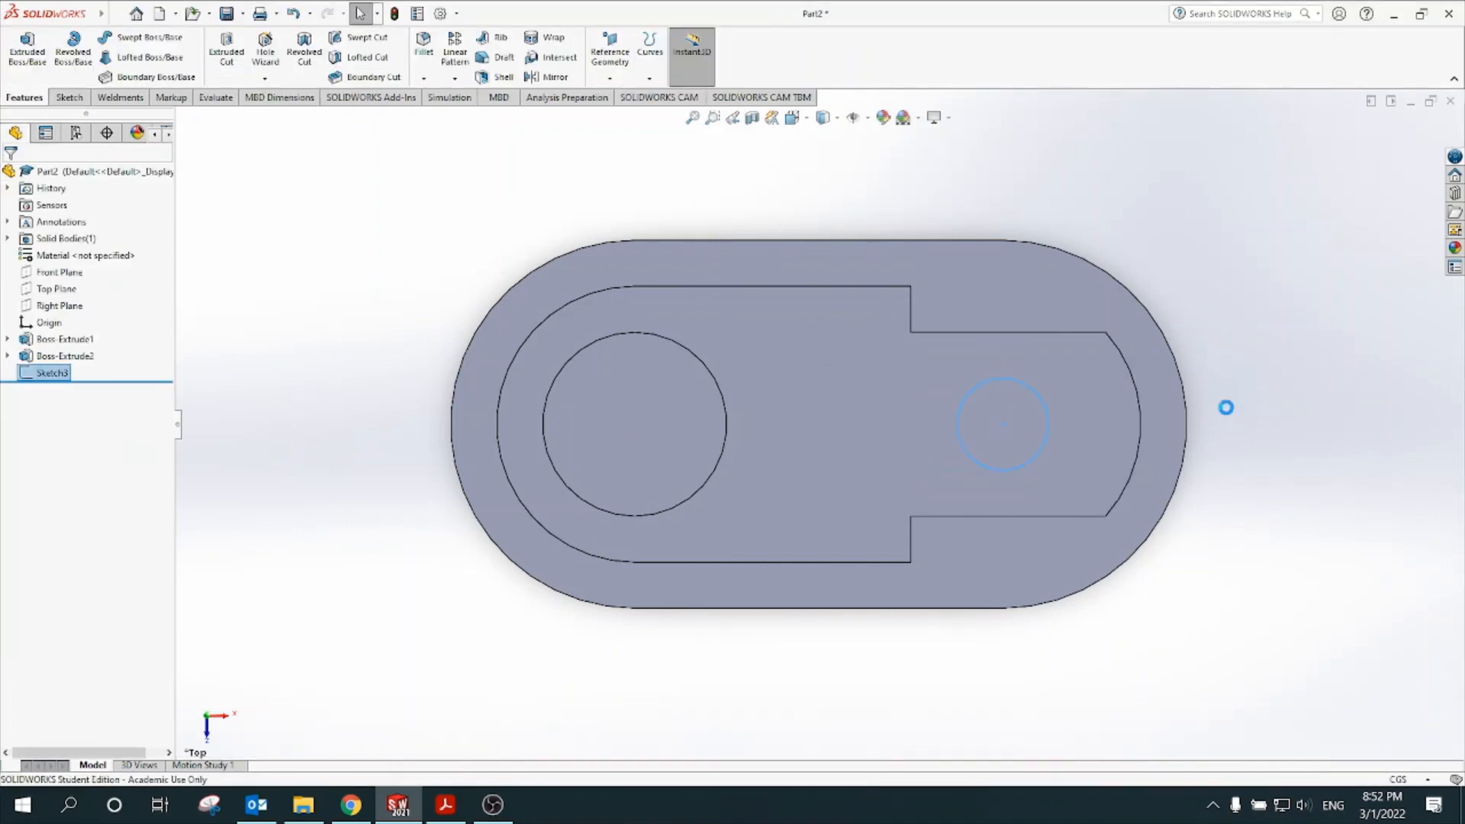
- Extrude the 0.5 cm circle upward as a cylindrical pin on the upper body's top face
click(27, 65)
click(977, 361)
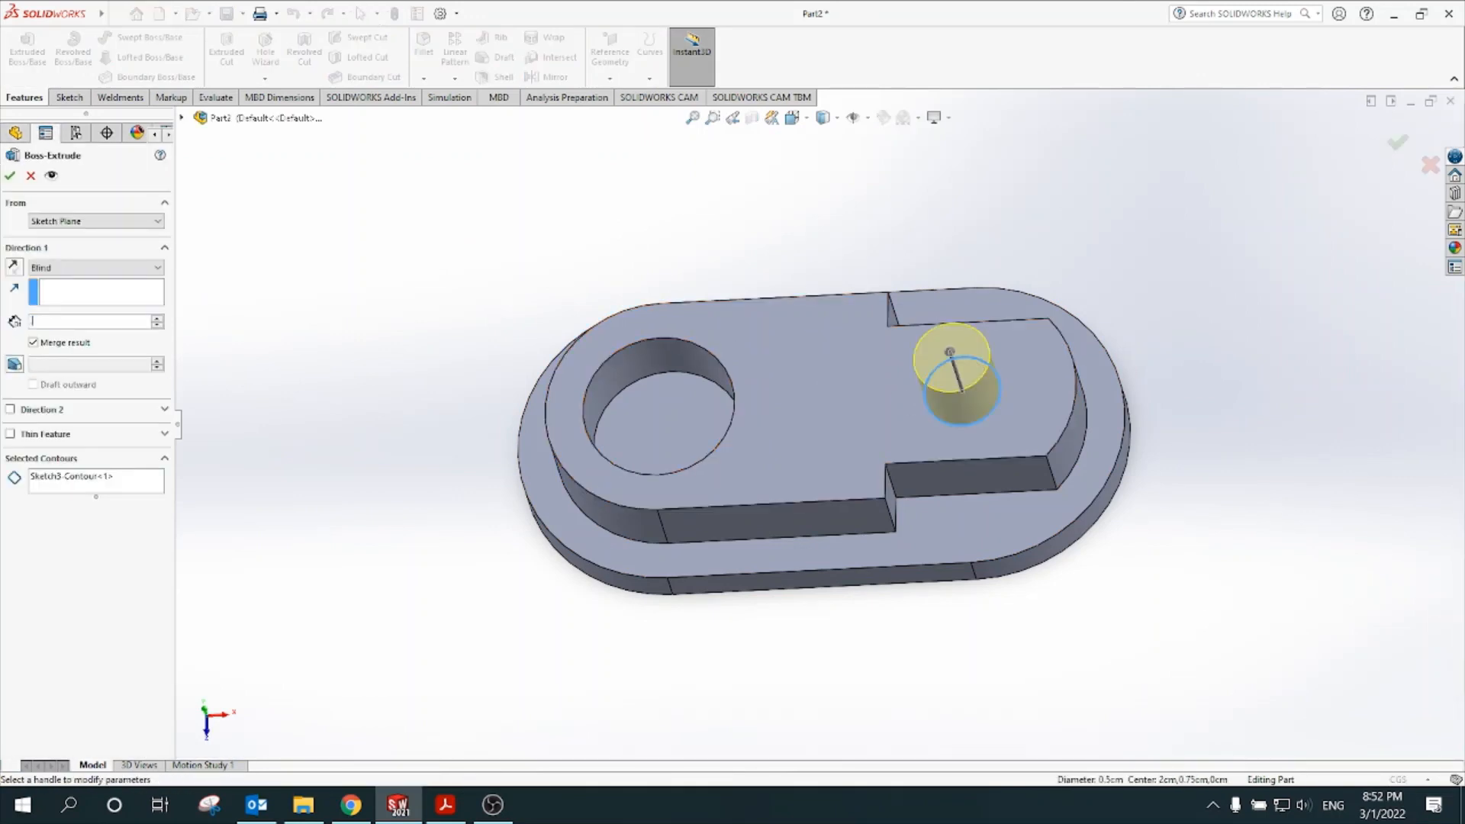
click(11, 176)
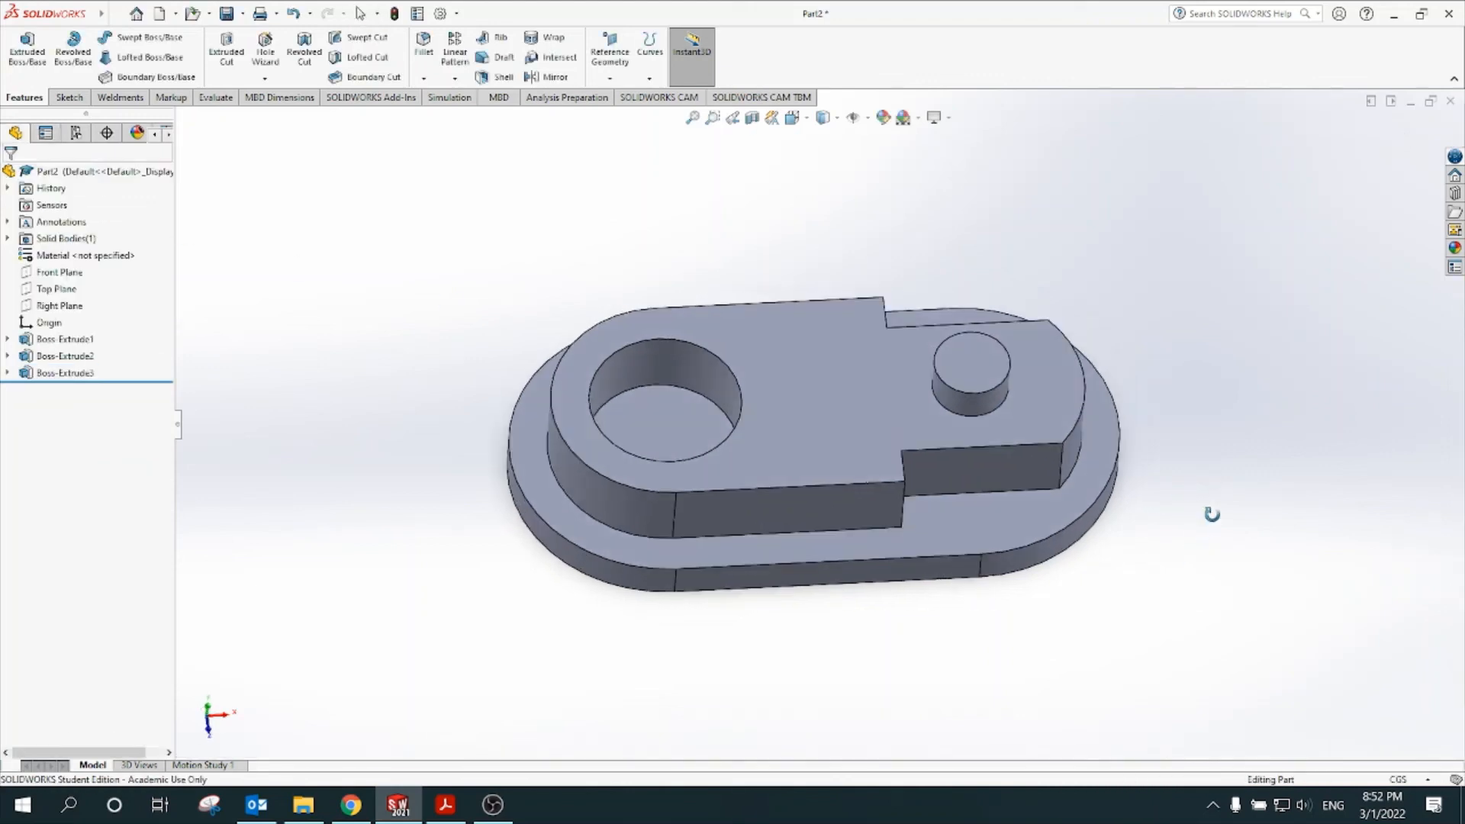